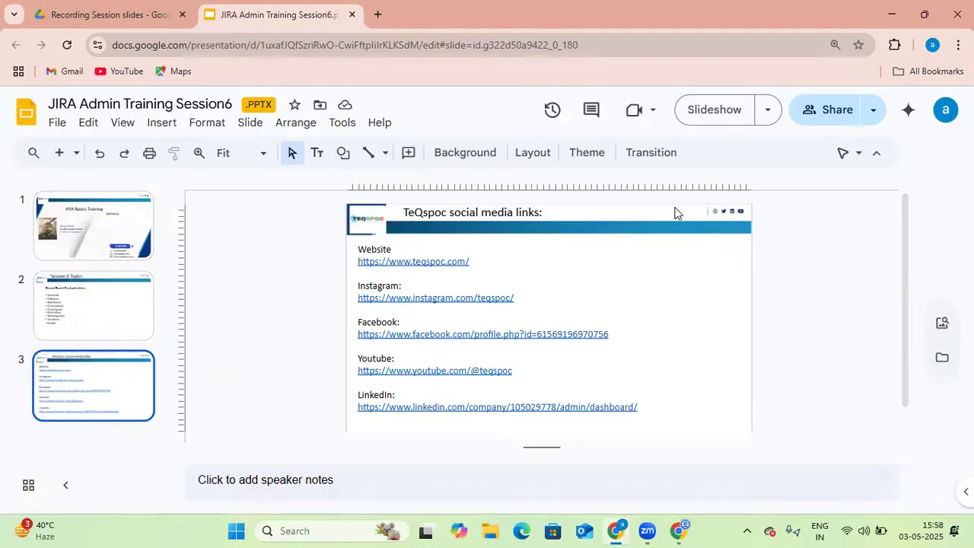
Switch to the Jira window and scroll through the project 1 backlog and empty SCRUM Sprint 1
click(679, 530)
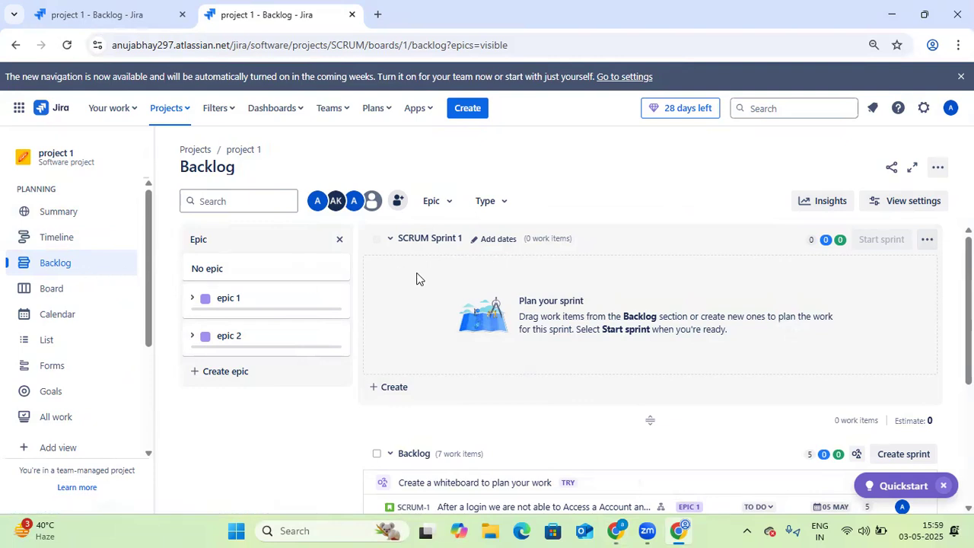
scroll(422, 289, down, 2)
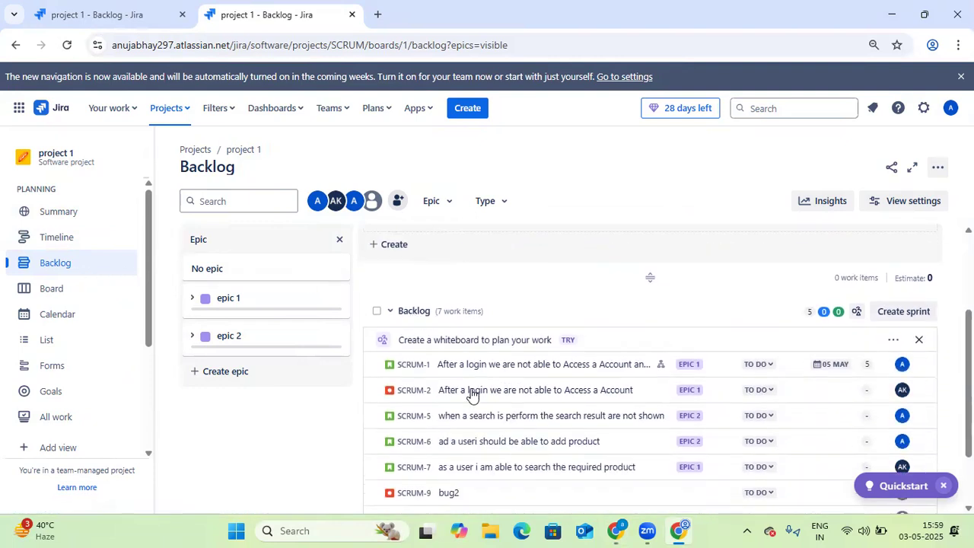
scroll(449, 396, down, 1)
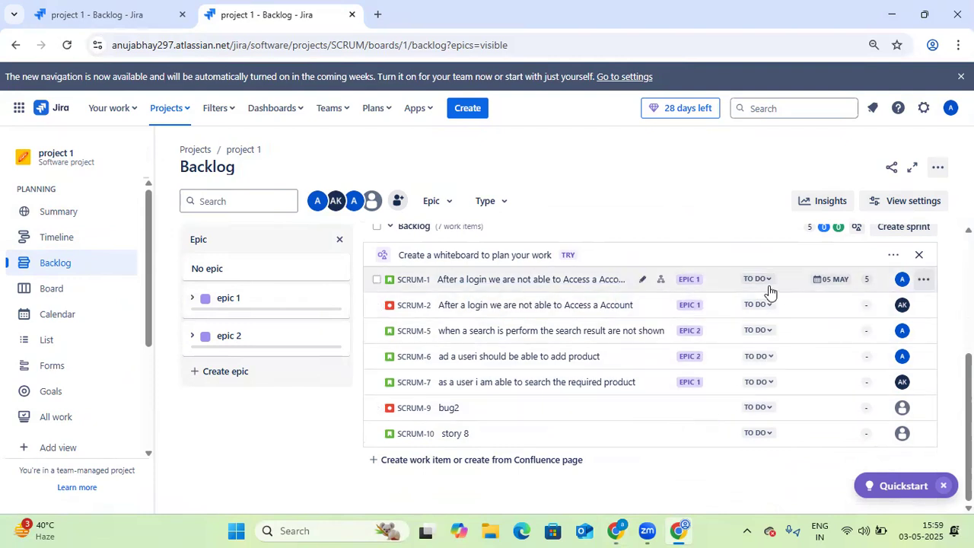
scroll(718, 304, up, 3)
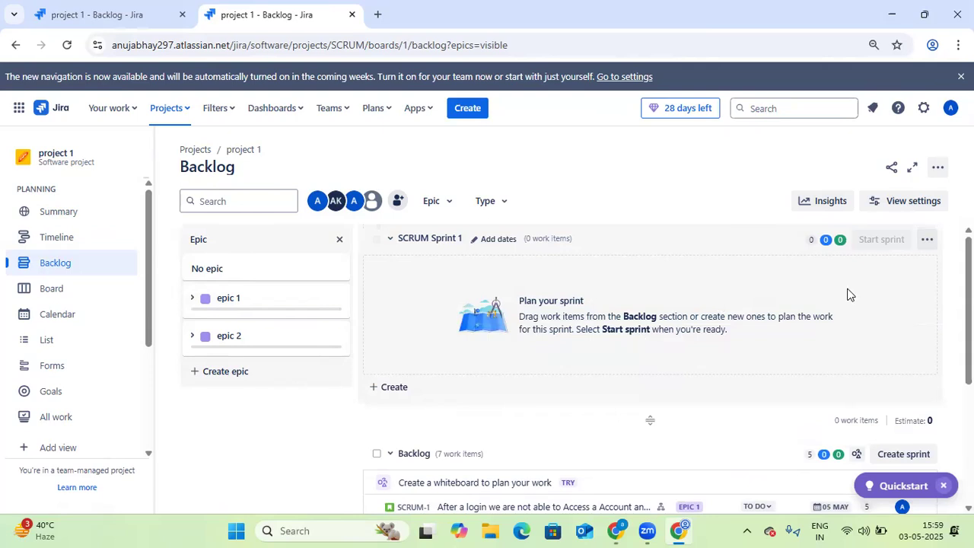
scroll(592, 334, down, 2)
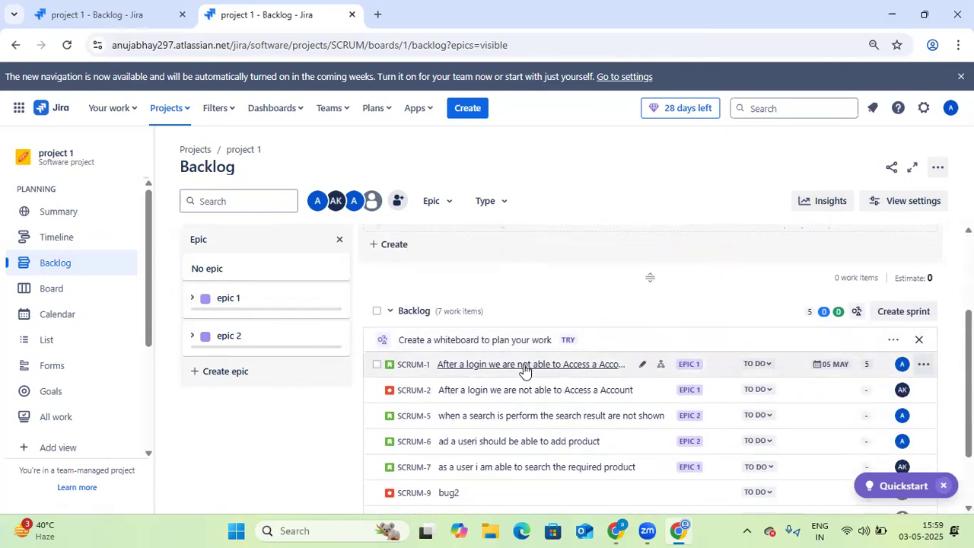
Select backlog items SCRUM-1, 2, 5, 6, 7 and 9 and move them into SCRUM Sprint 1
click(376, 365)
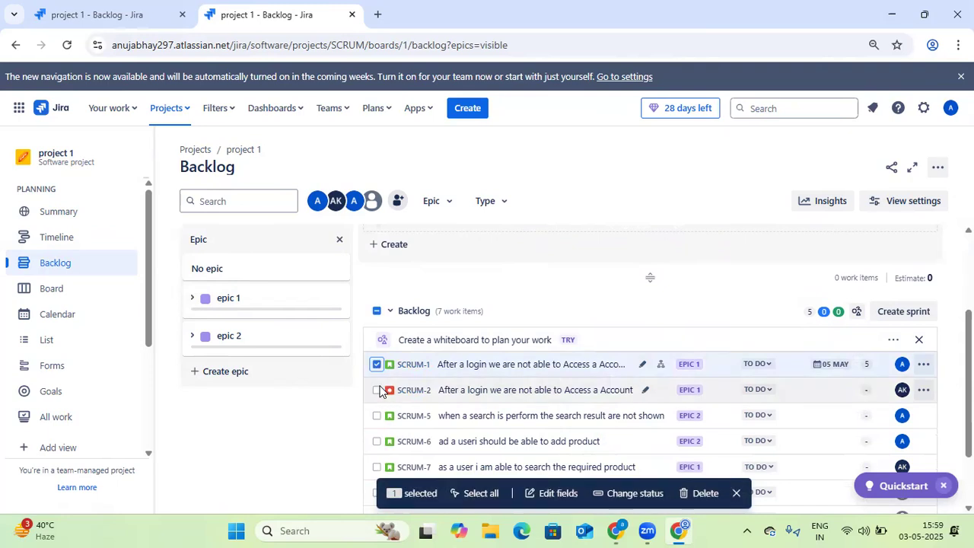
click(377, 390)
click(377, 415)
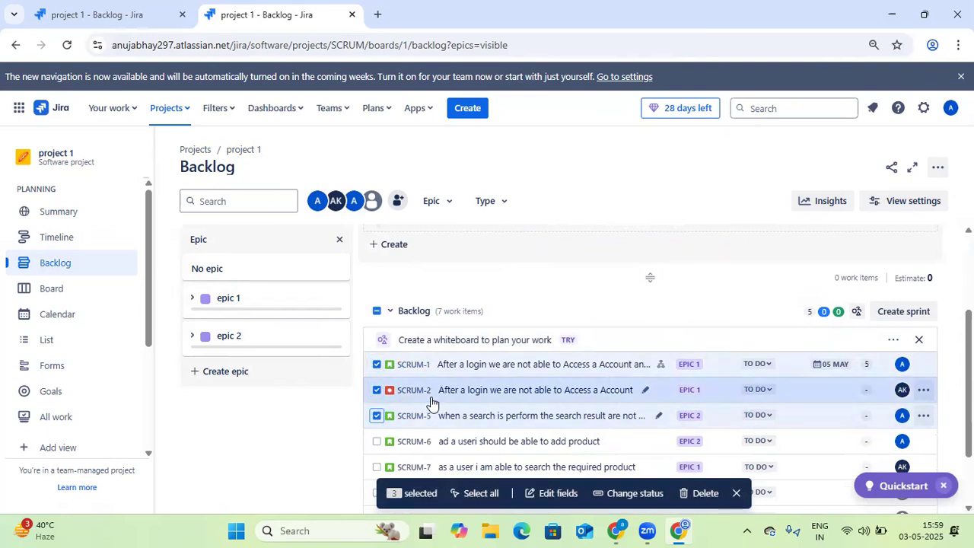
scroll(403, 402, down, 2)
click(376, 370)
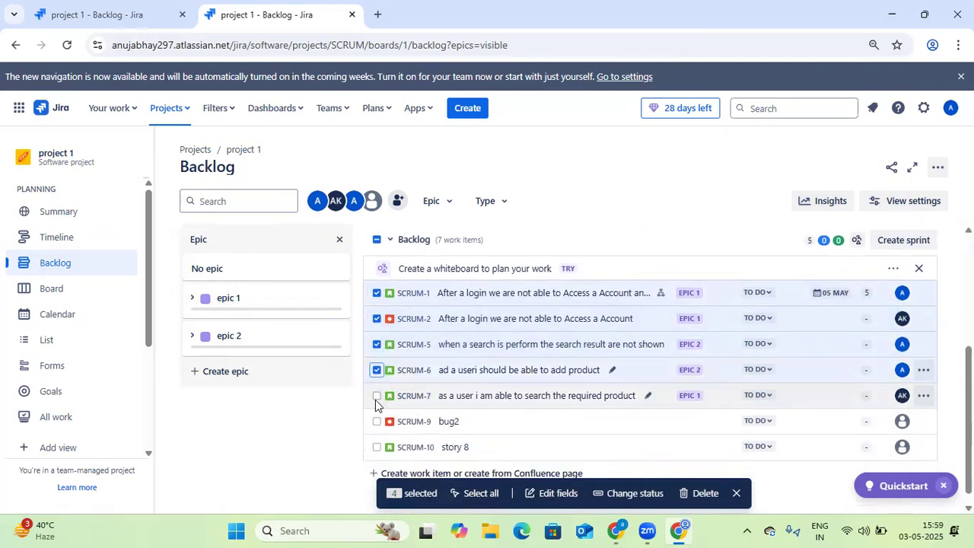
click(377, 396)
click(376, 420)
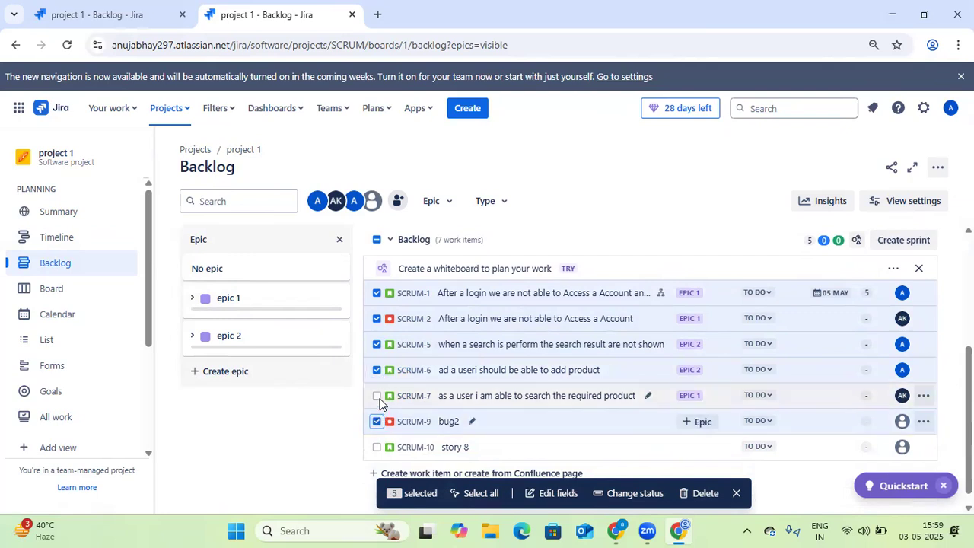
right_click(421, 294)
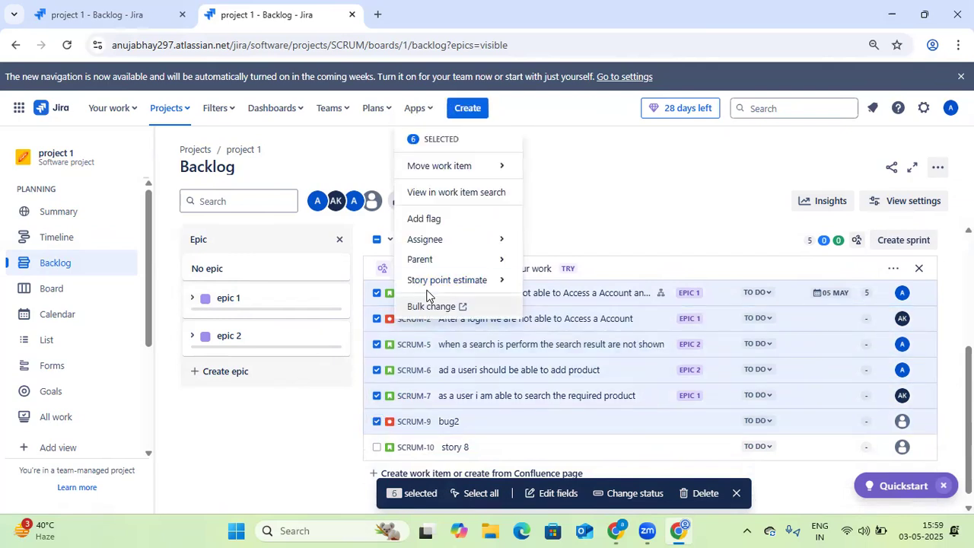
mouse_move(470, 175)
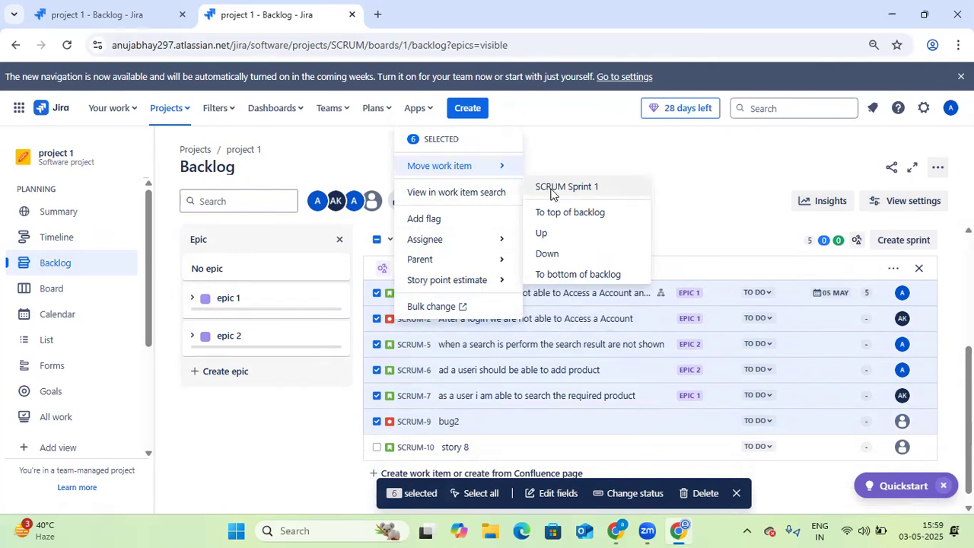
click(586, 195)
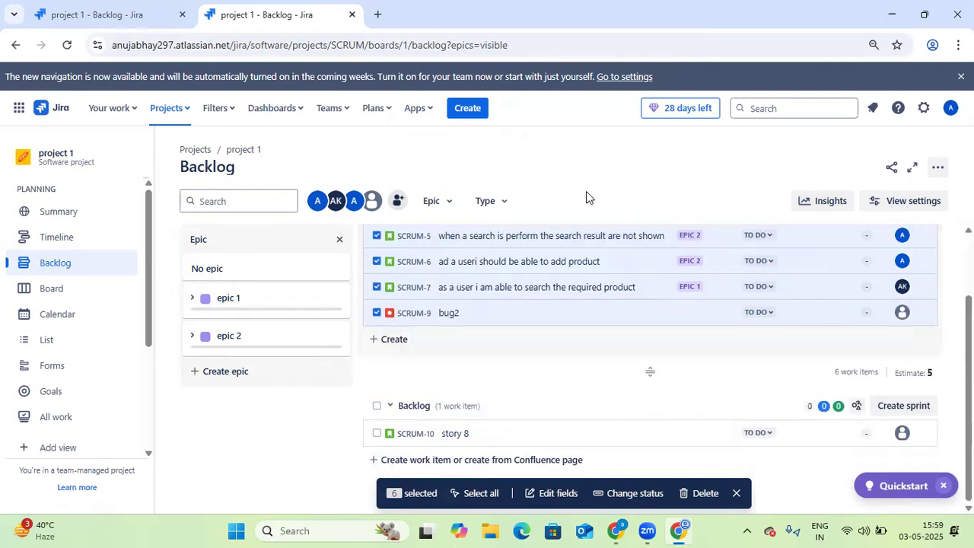
Start SCRUM Sprint 1 with a 2 weeks duration, start date 5/5/2025 and goal "working on home page feature"
scroll(547, 356, up, 1)
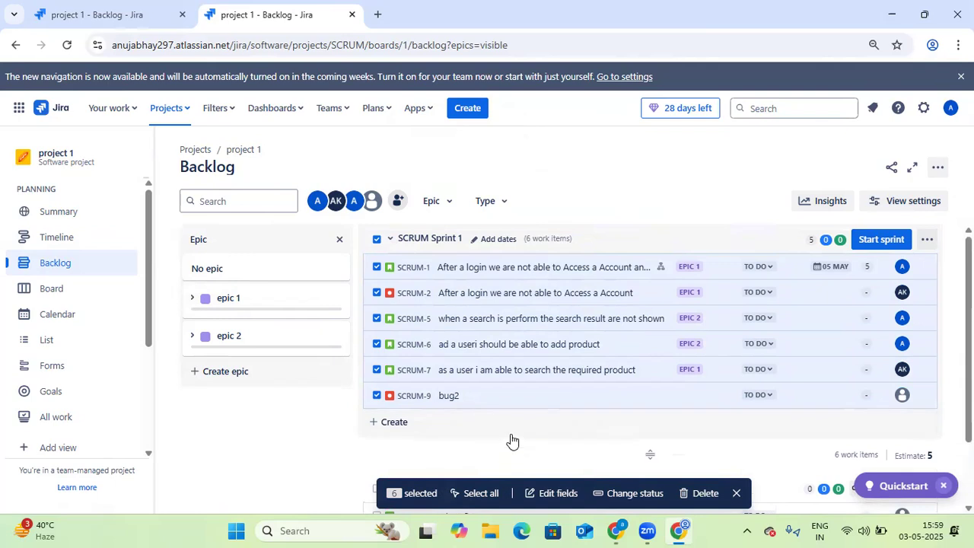
click(883, 239)
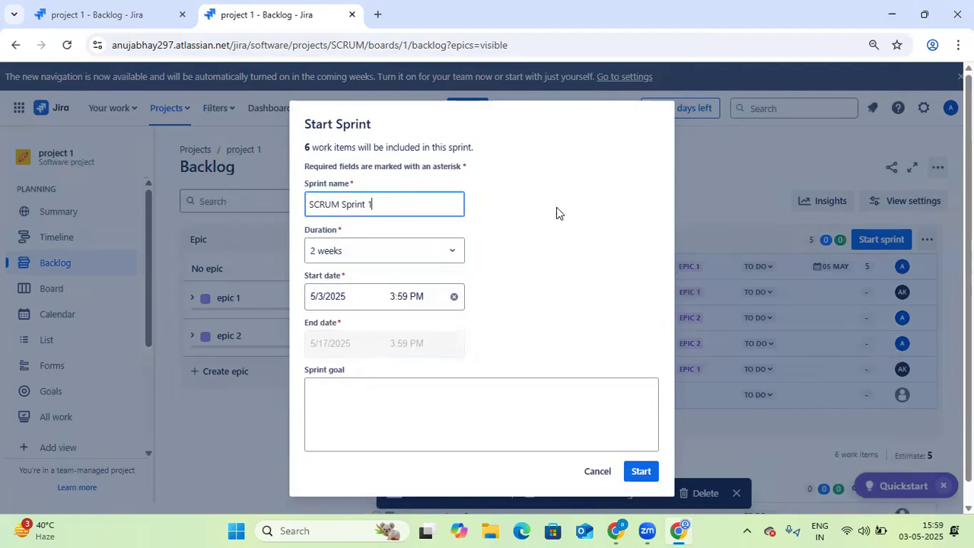
click(408, 252)
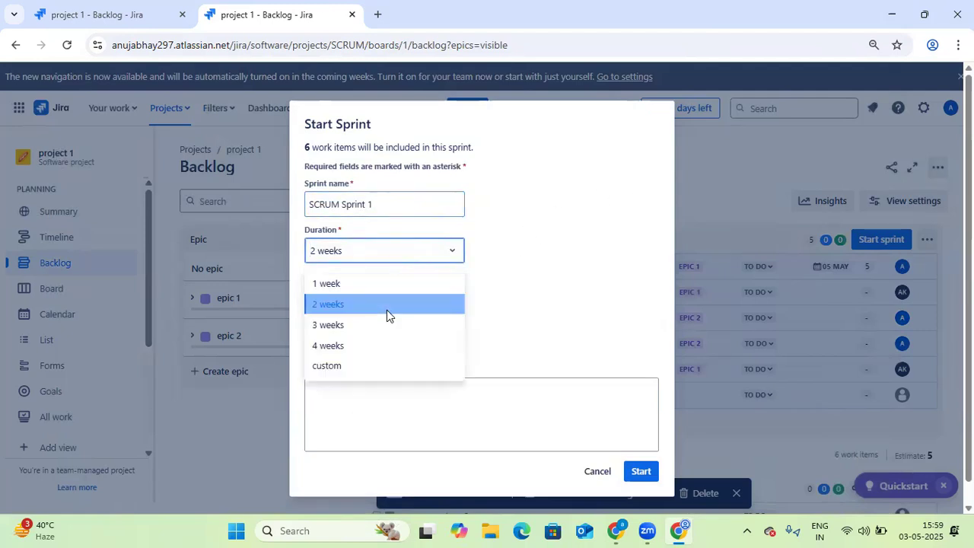
click(386, 305)
click(373, 298)
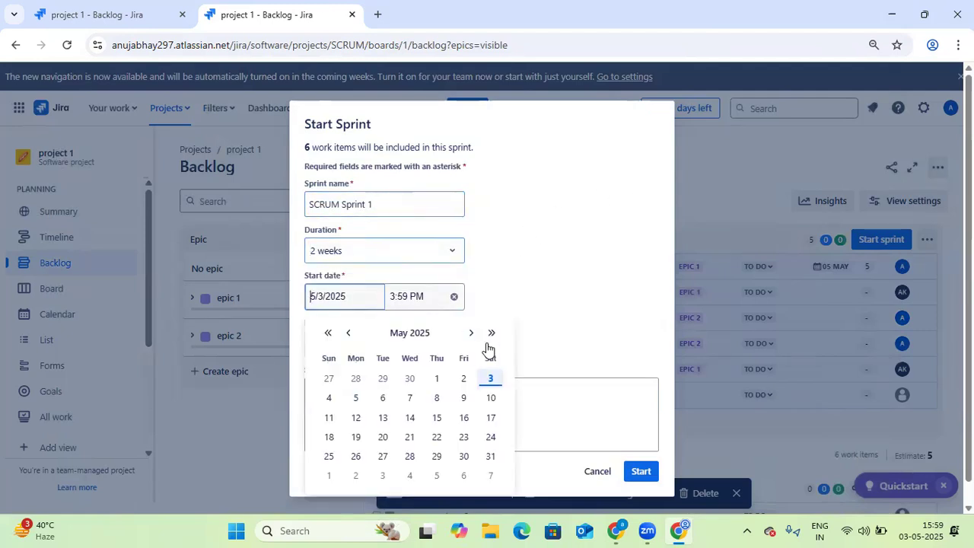
click(355, 398)
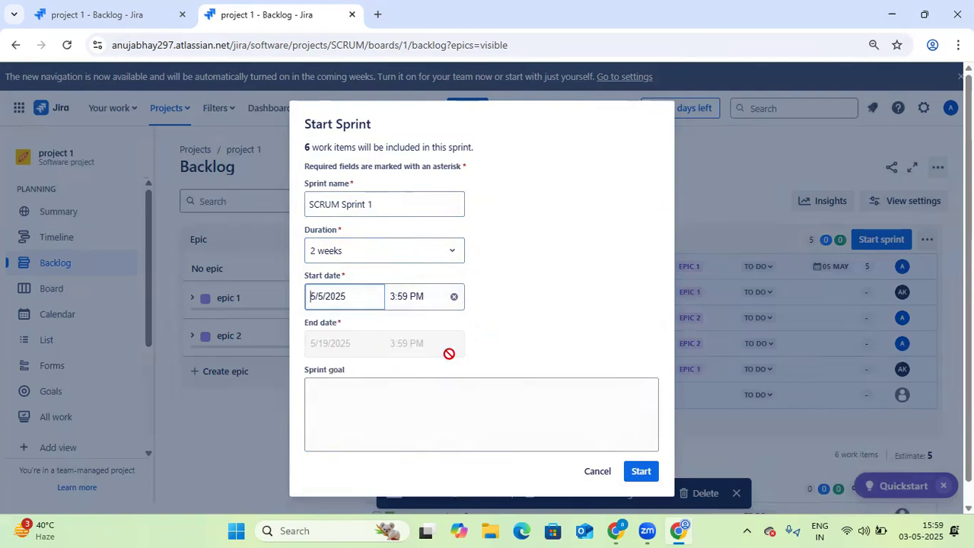
click(381, 401)
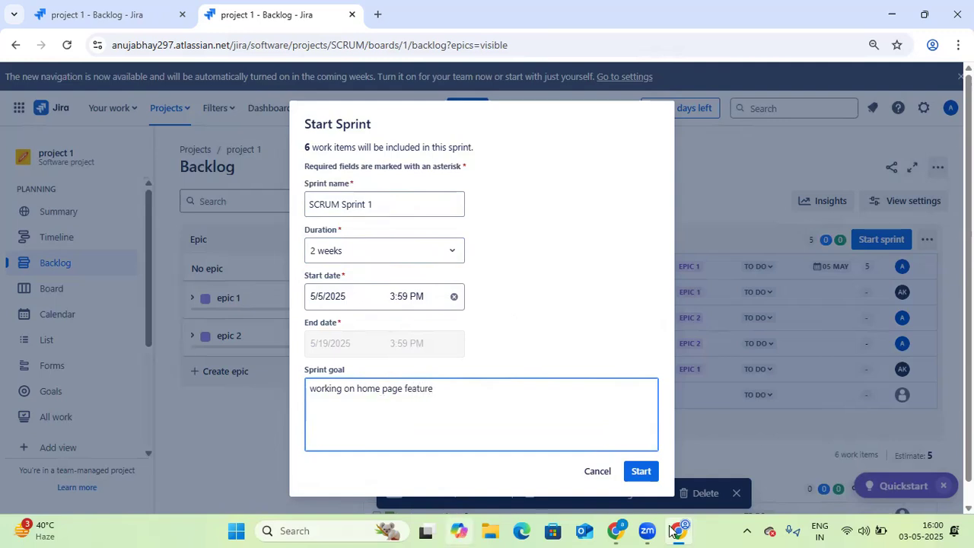
click(653, 473)
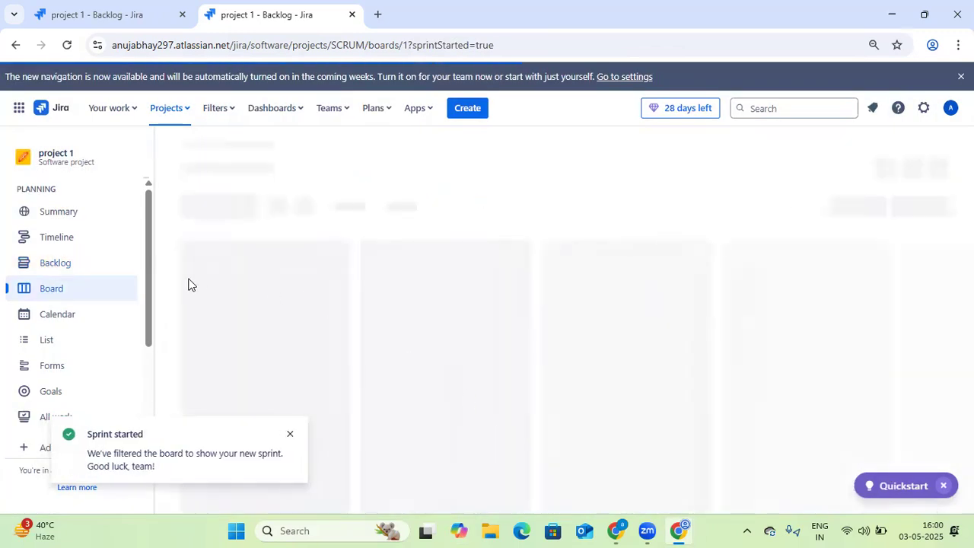
click(290, 435)
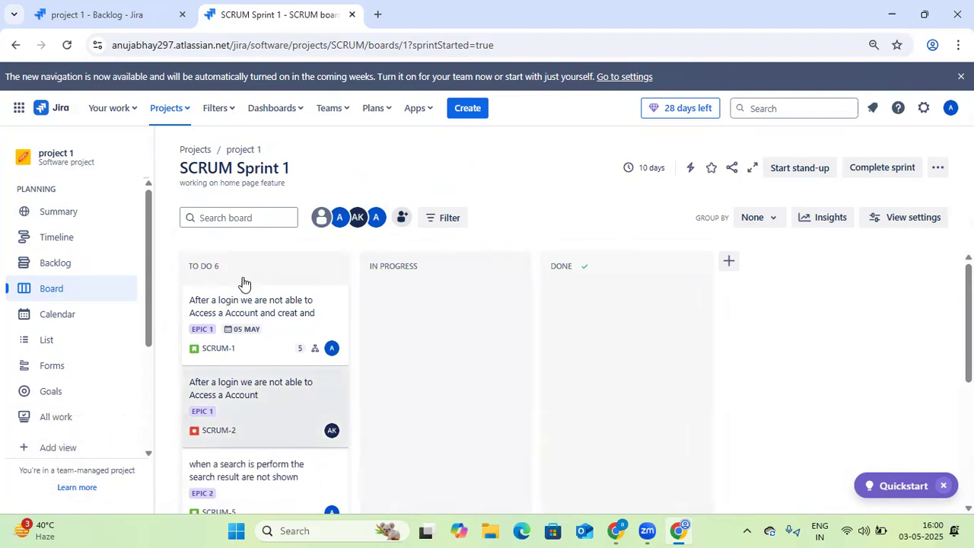
Reload the backlog tab and open the project's Board showing the active sprint
click(109, 16)
click(67, 45)
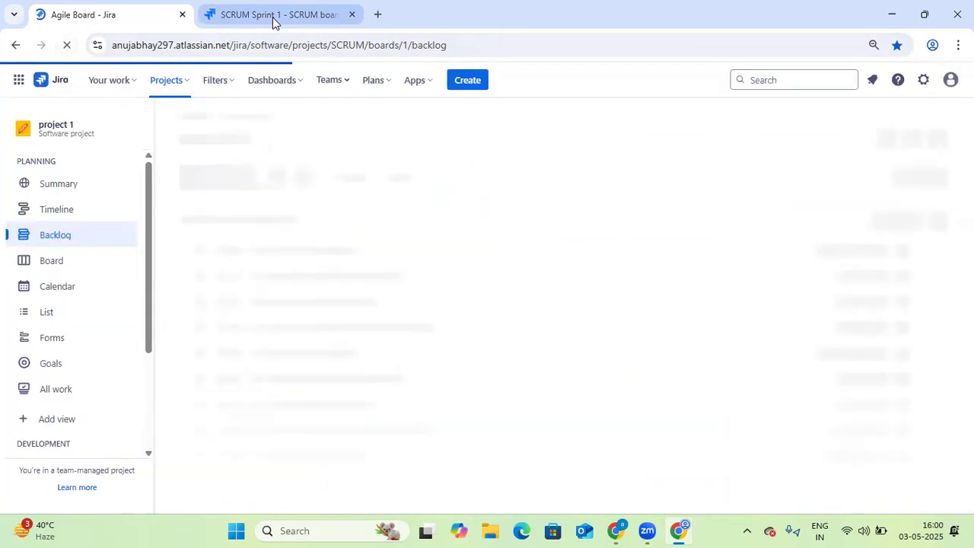
click(221, 15)
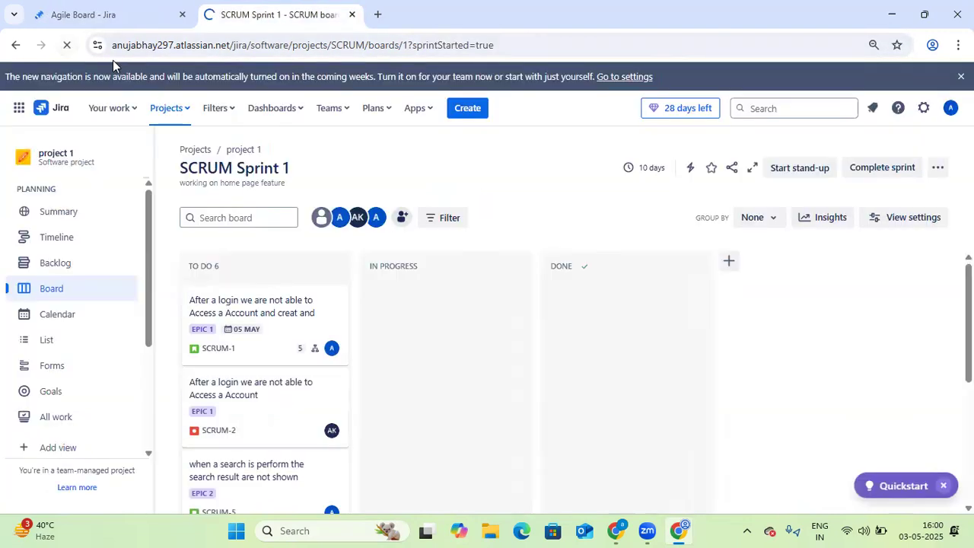
click(93, 16)
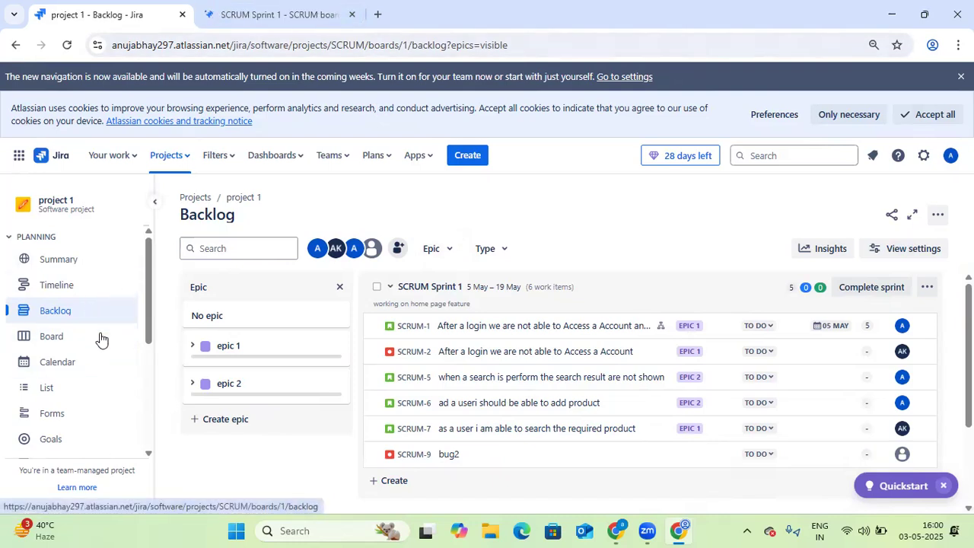
click(61, 339)
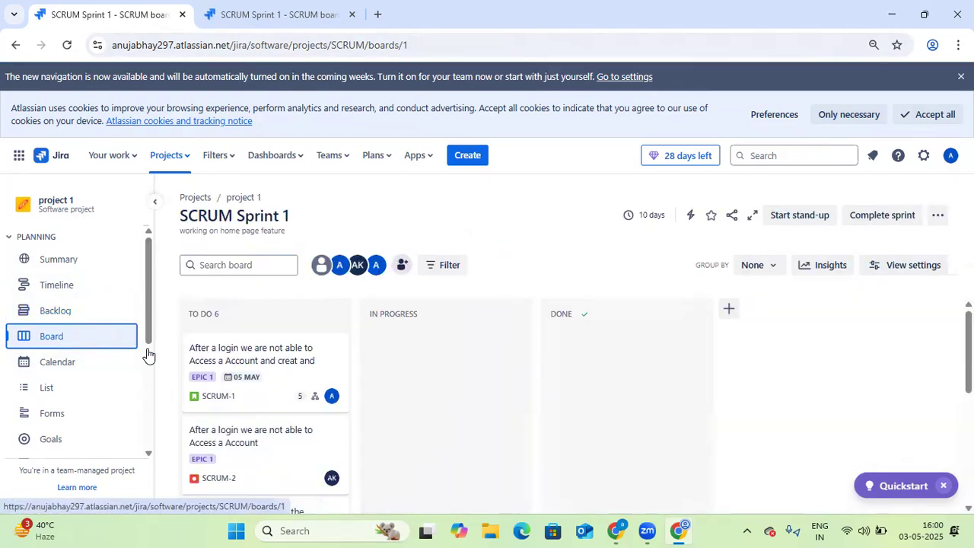
Open another Jira site's EM board1 active sprints in a new tab and compare it with the SCRUM Sprint 1 board
click(616, 531)
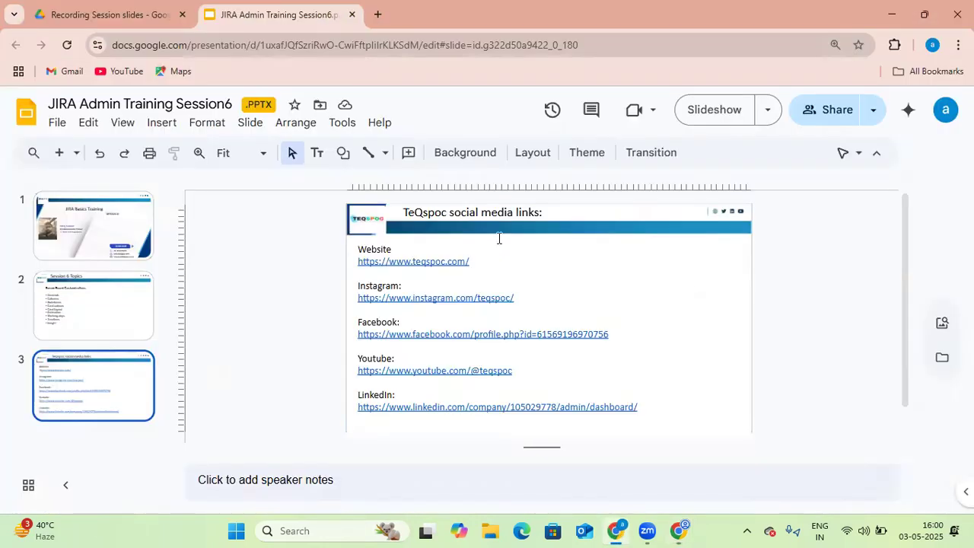
click(378, 15)
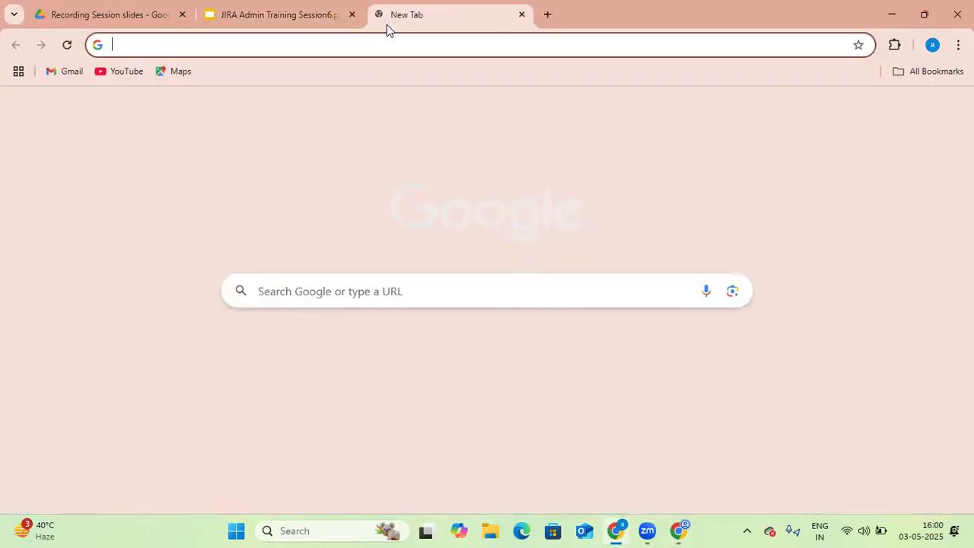
click(342, 369)
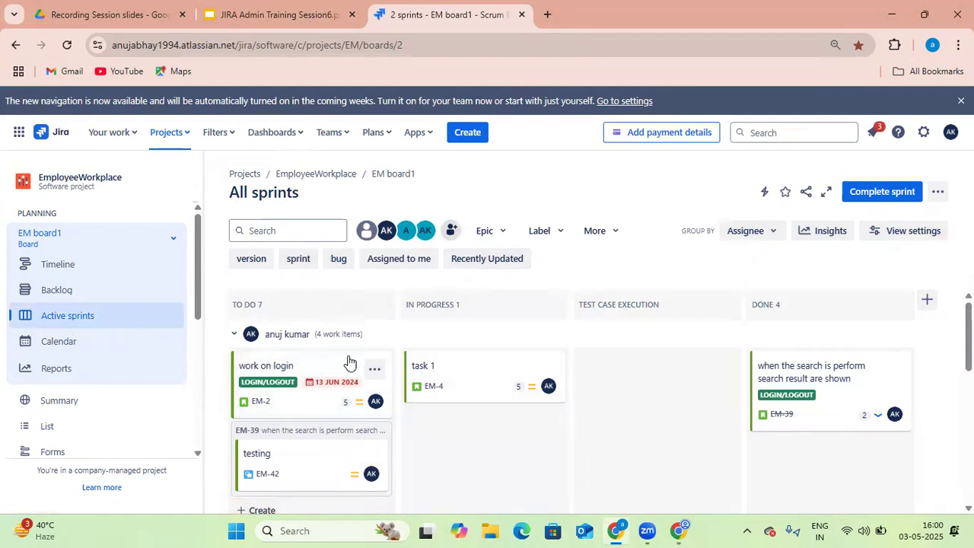
click(684, 531)
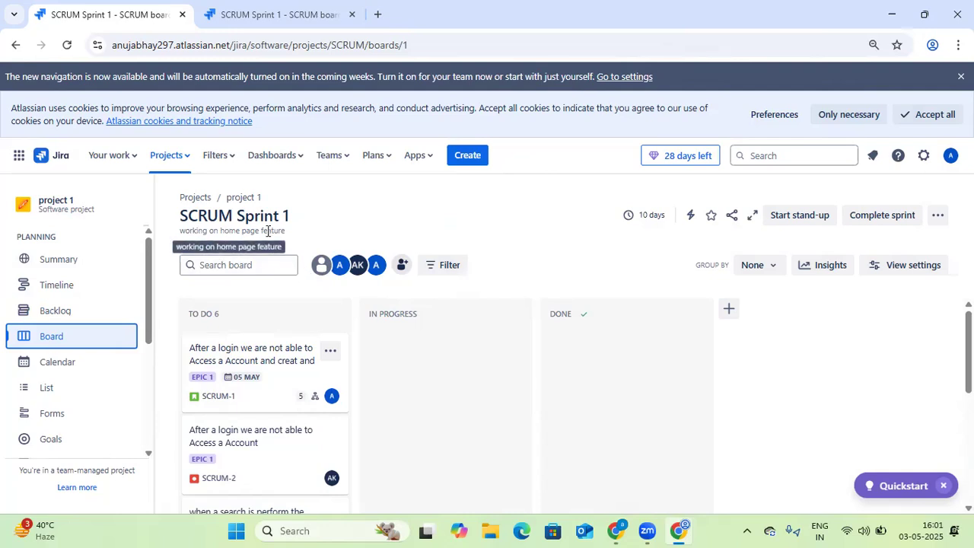
click(611, 530)
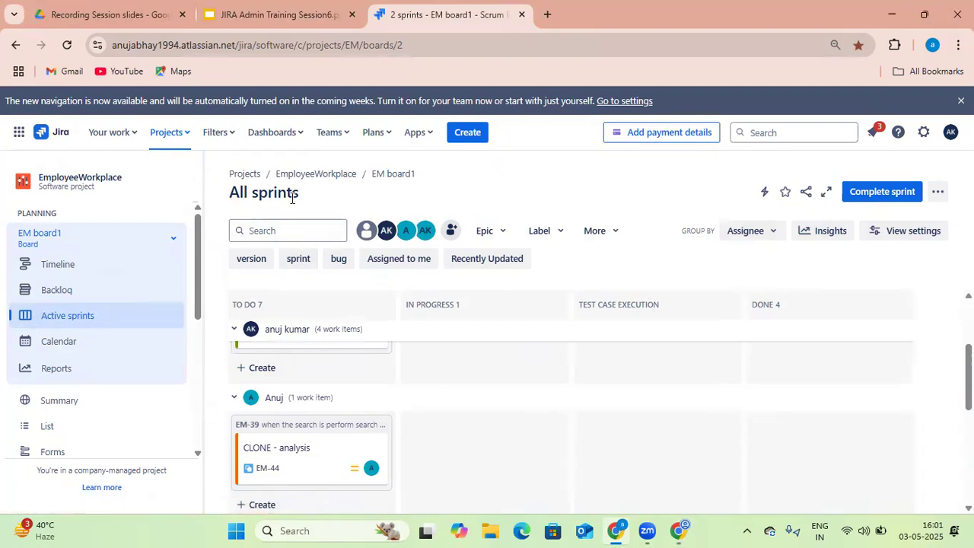
scroll(362, 317, up, 2)
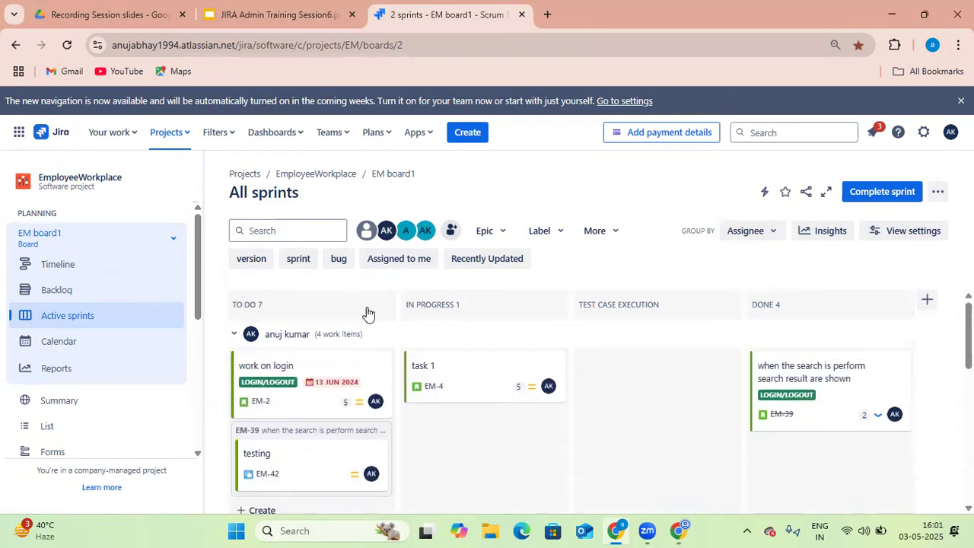
mouse_move(681, 530)
click(726, 490)
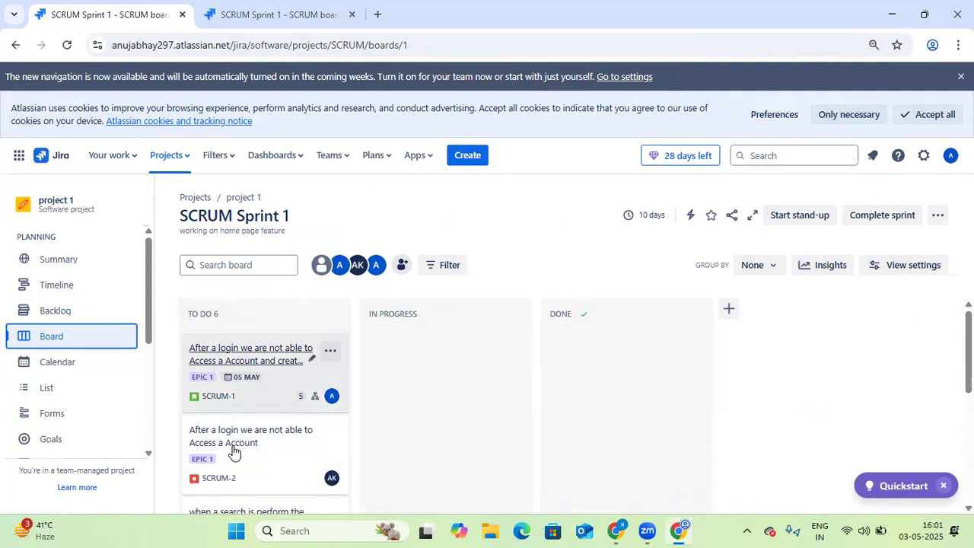
Open the sprint board's configuration to view its columns and statuses
scroll(250, 461, down, 1)
scroll(247, 457, up, 1)
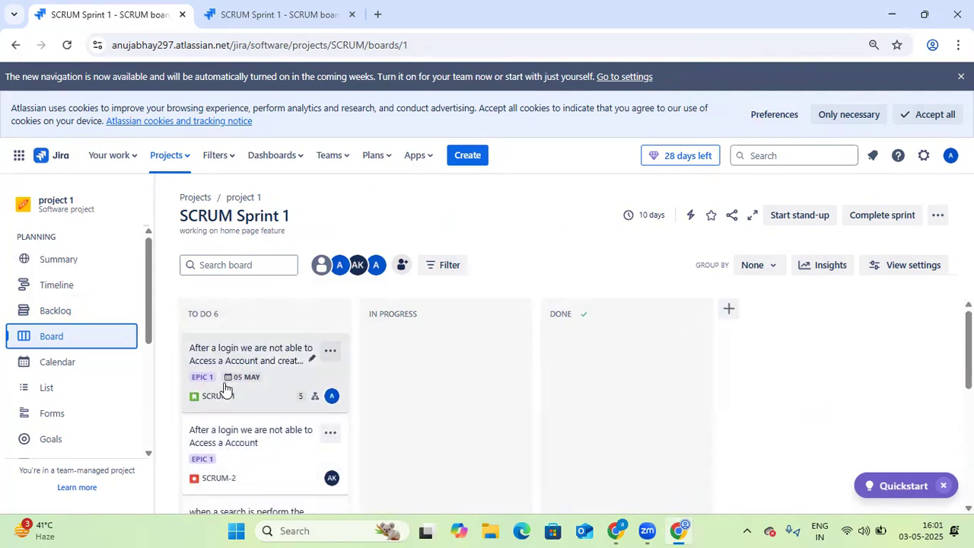
scroll(250, 465, down, 1)
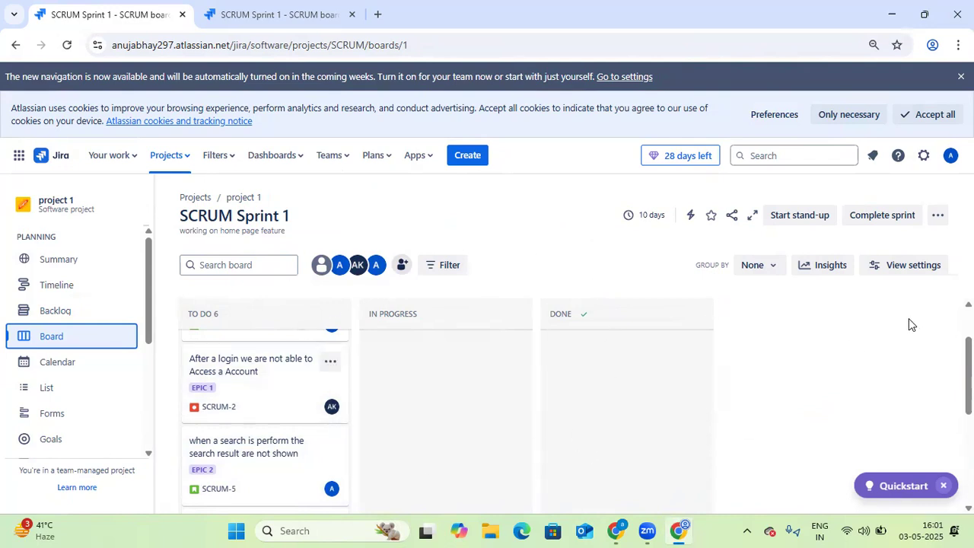
click(937, 217)
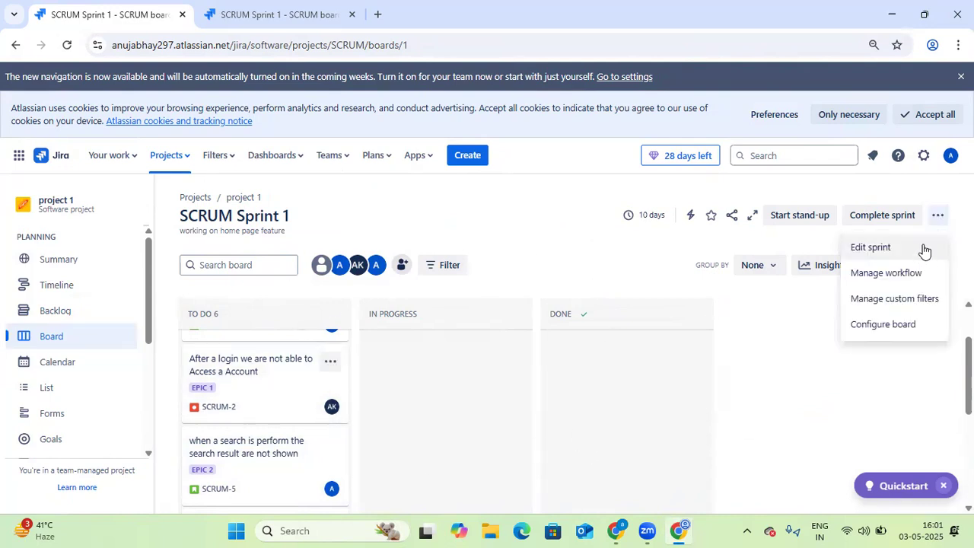
click(910, 326)
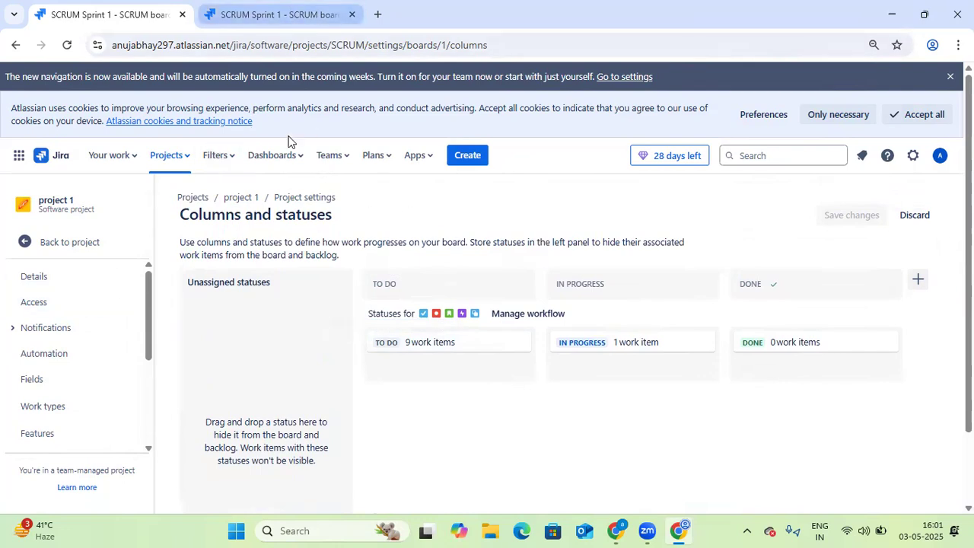
Close the extra Columns and statuses tab and return to the SCRUM Sprint 1 board window
click(227, 161)
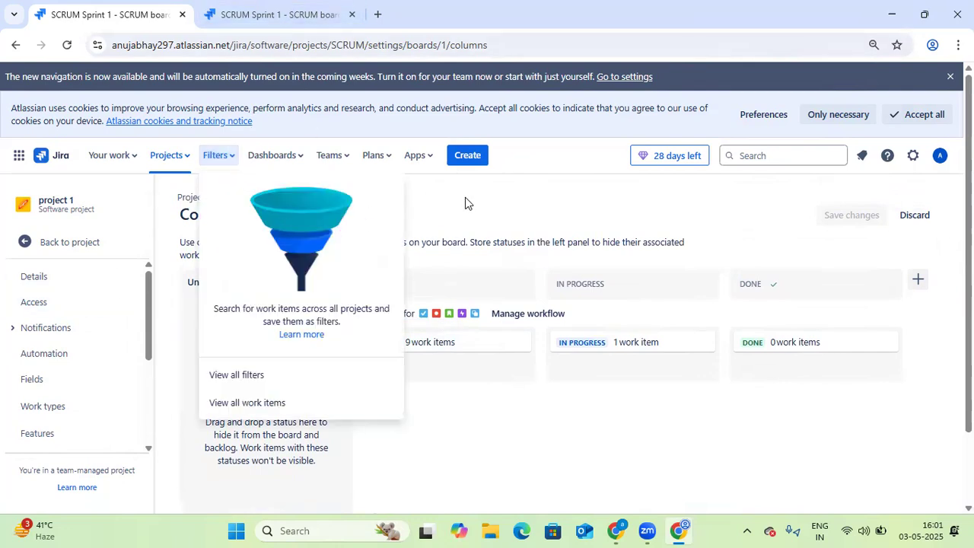
click(298, 22)
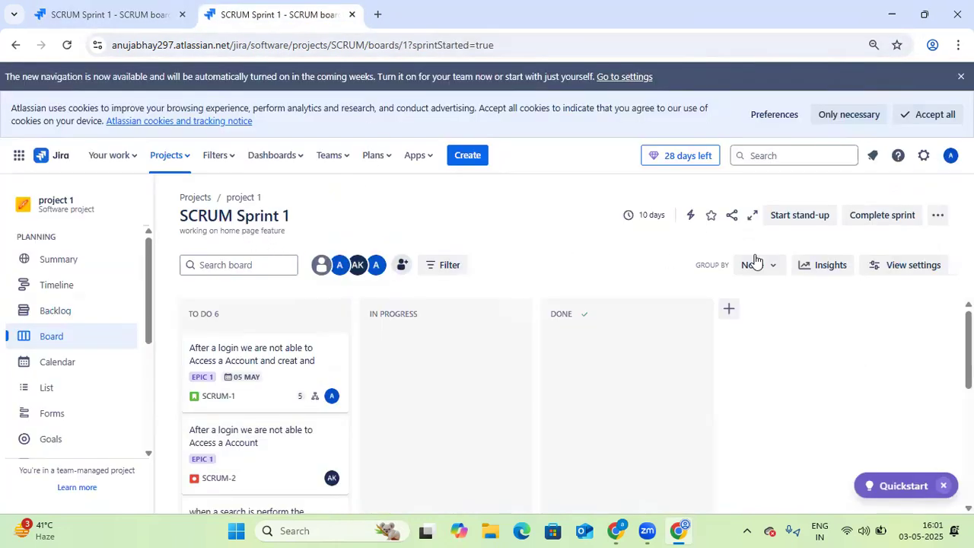
click(175, 23)
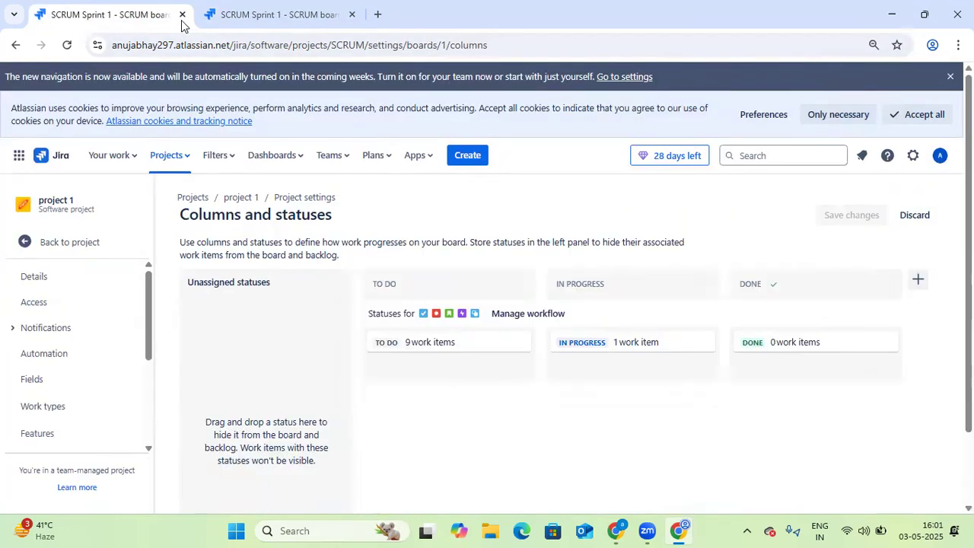
click(183, 16)
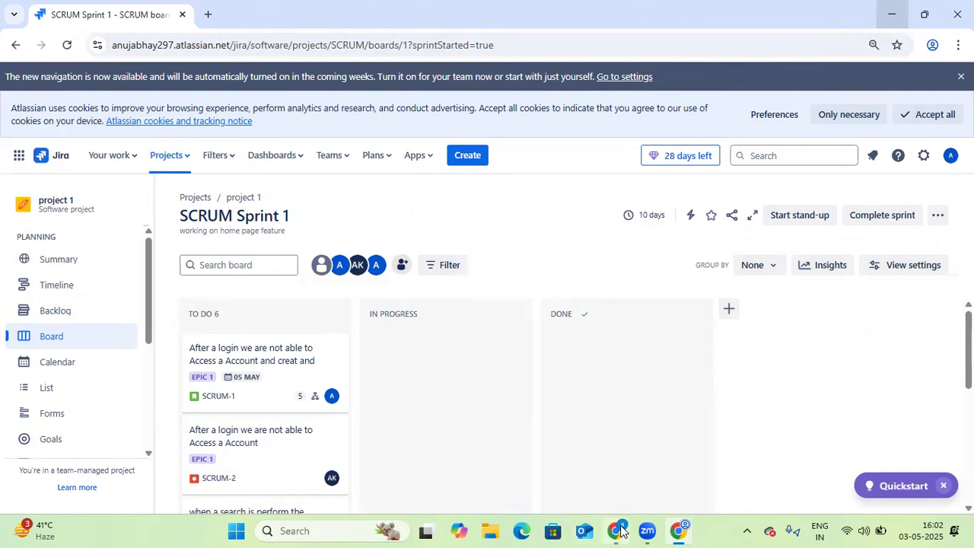
click(891, 14)
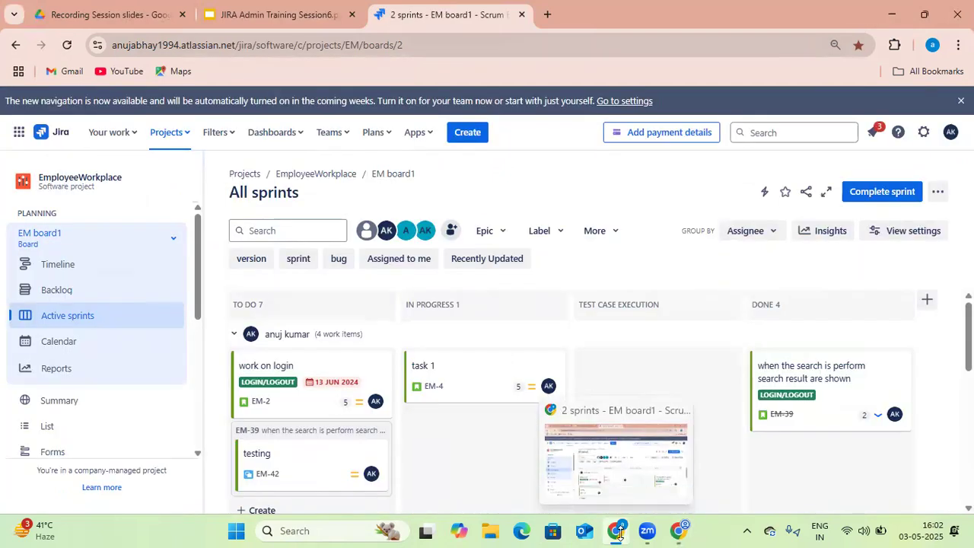
click(676, 530)
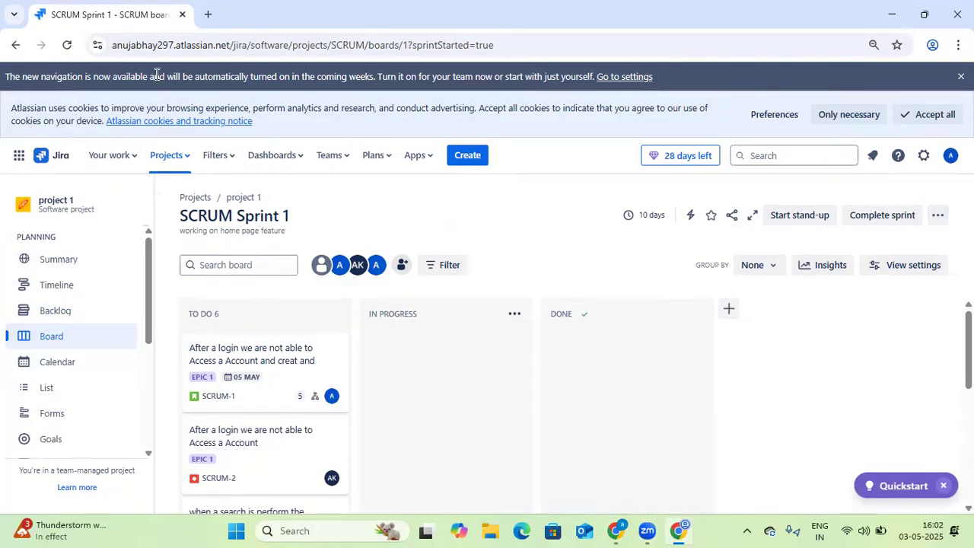
Open the SCRUM Sprint 1 board's Configure board page and scroll through its column mapping
click(937, 215)
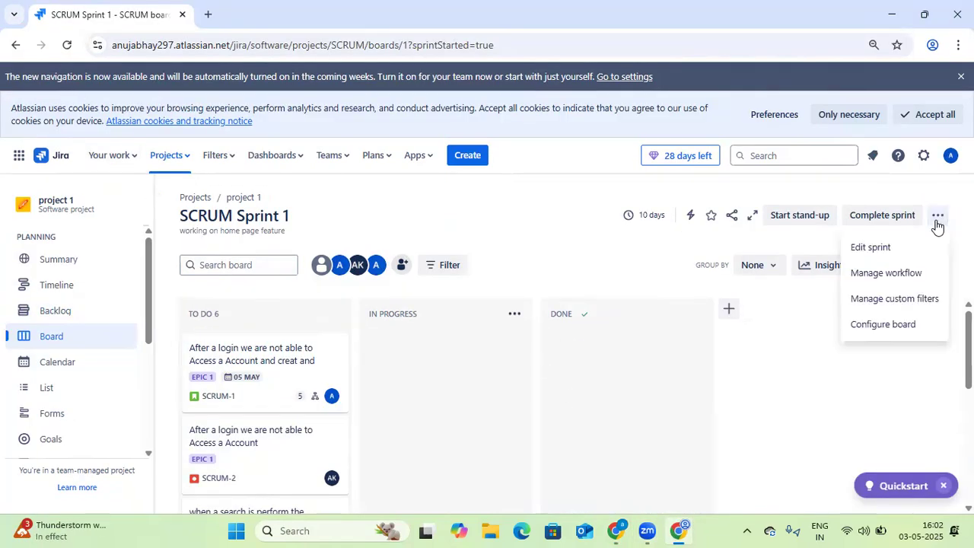
click(882, 324)
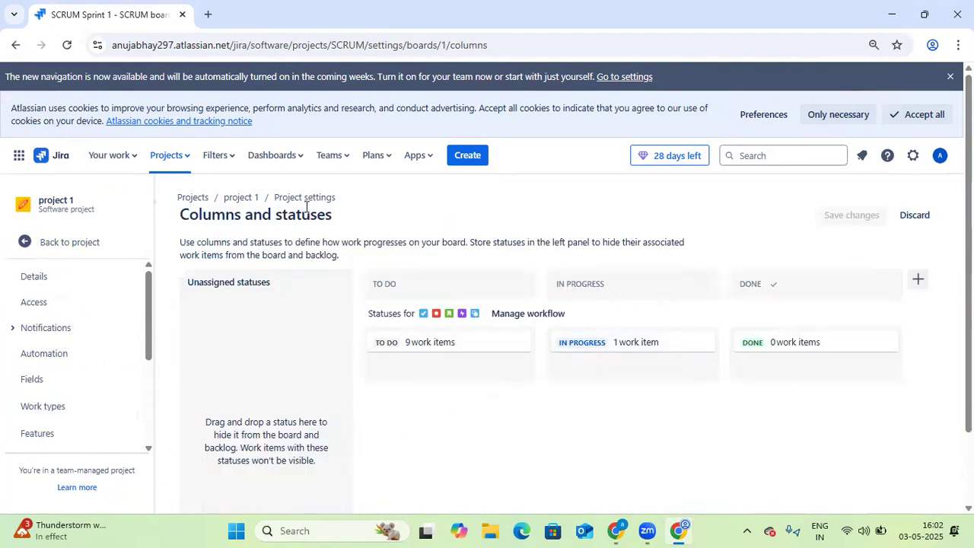
scroll(494, 418, down, 2)
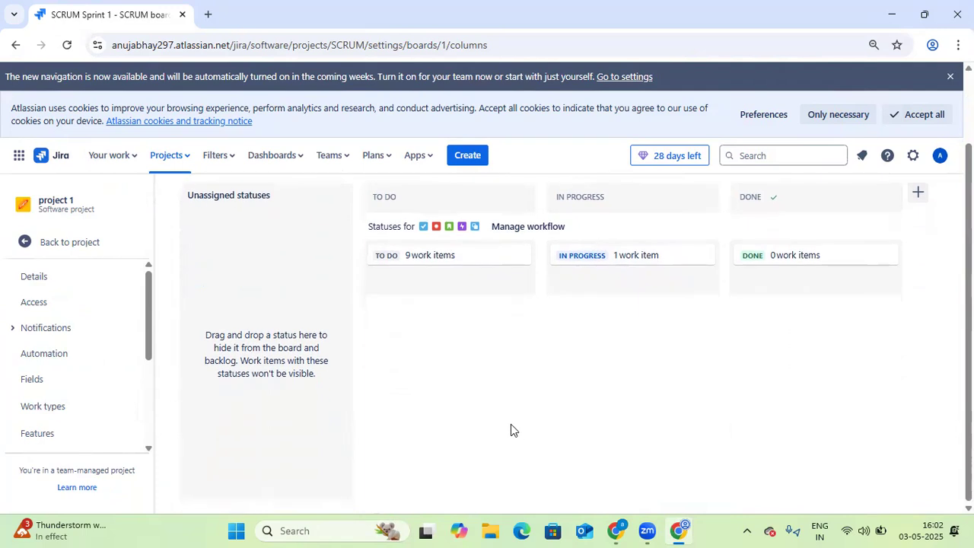
scroll(511, 426, up, 2)
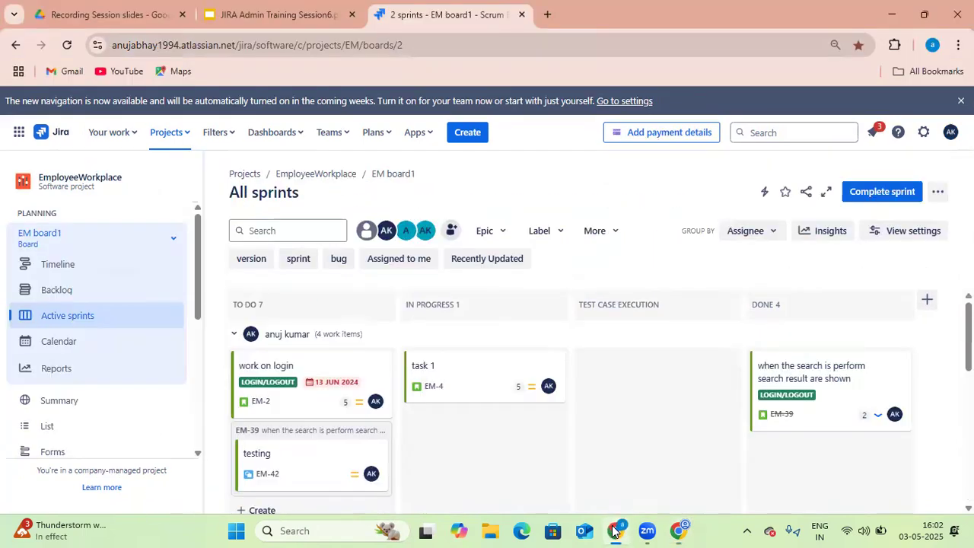
Switch to the EM board1 window, view its Backlog and return to Active sprints
click(616, 530)
click(57, 290)
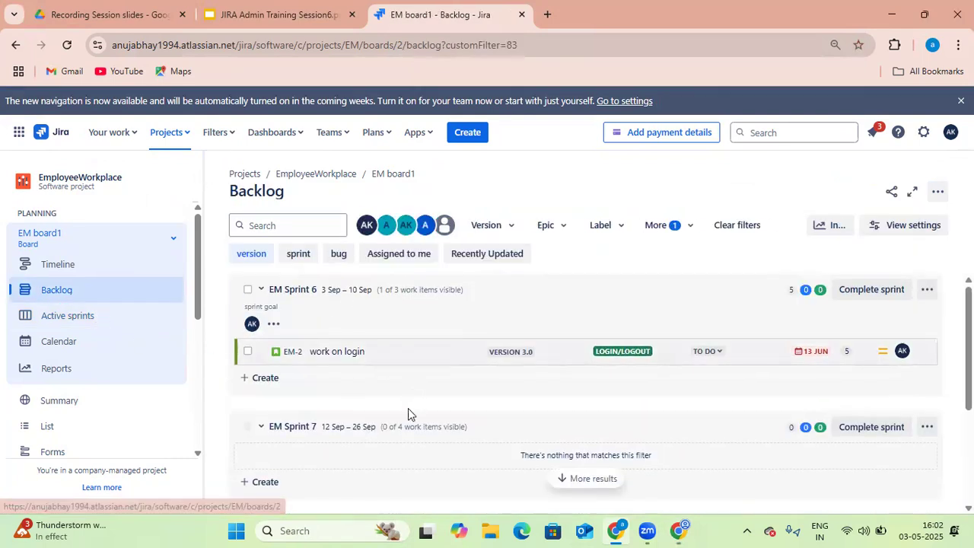
click(84, 319)
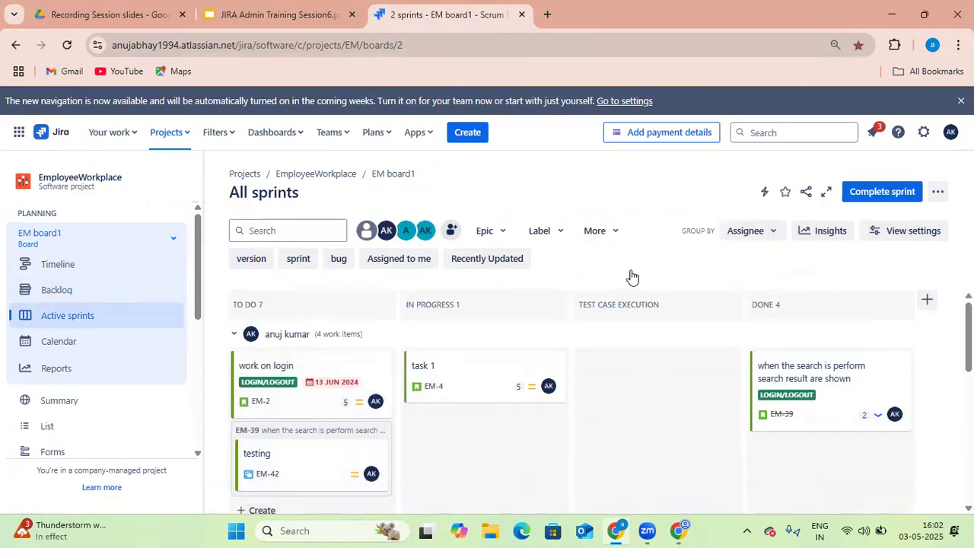
Duplicate the EM board1 active sprints browser tab
click(942, 196)
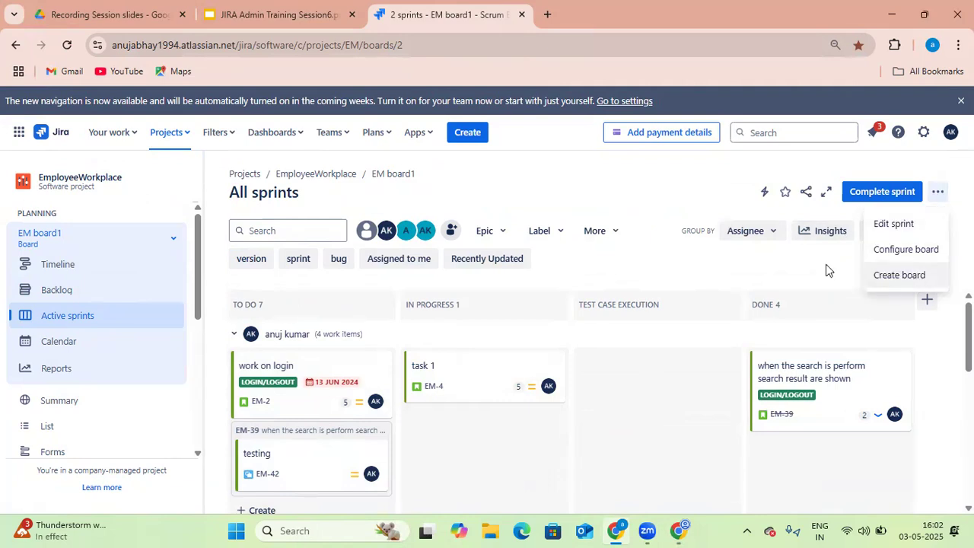
right_click(474, 15)
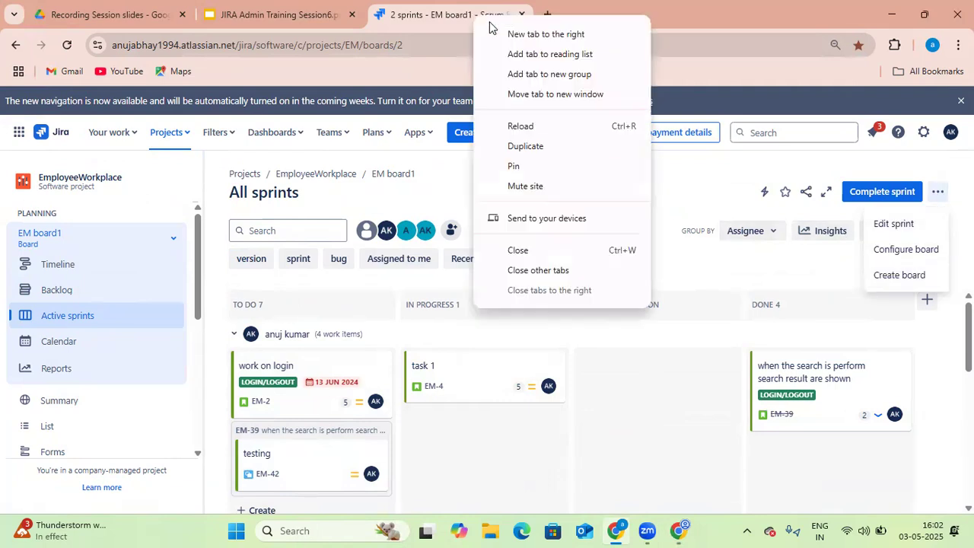
click(535, 146)
click(471, 26)
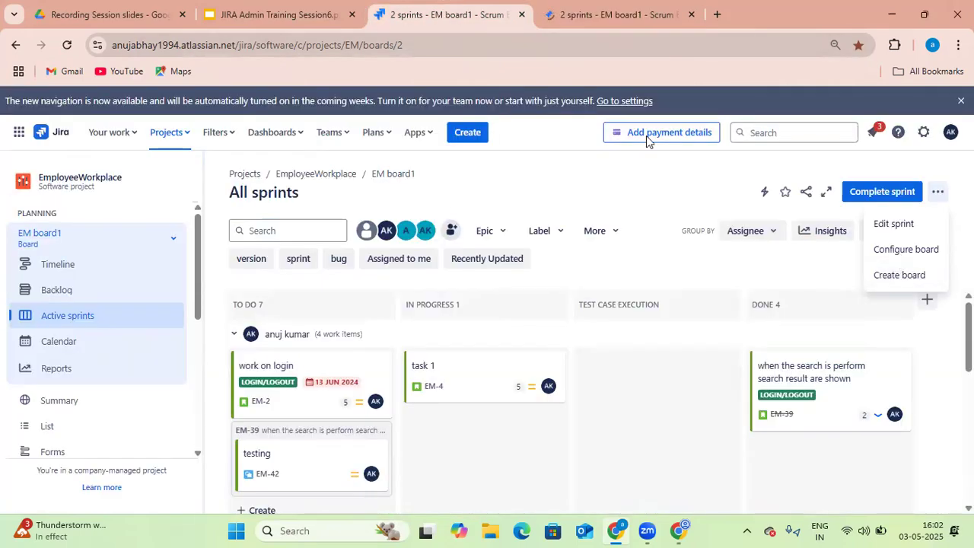
Open Configure board for EM board1 and move the settings tab after the board tab
click(937, 192)
click(937, 192)
click(928, 248)
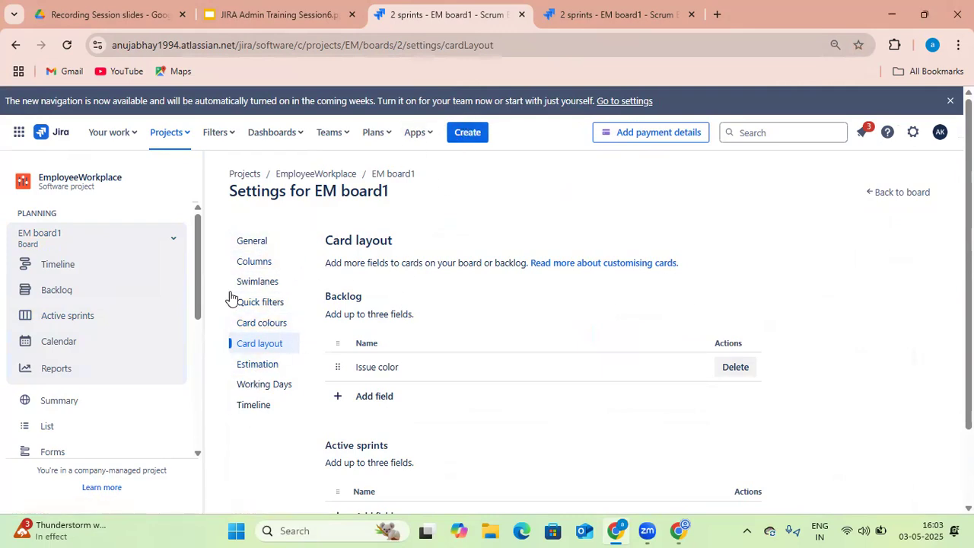
click(598, 19)
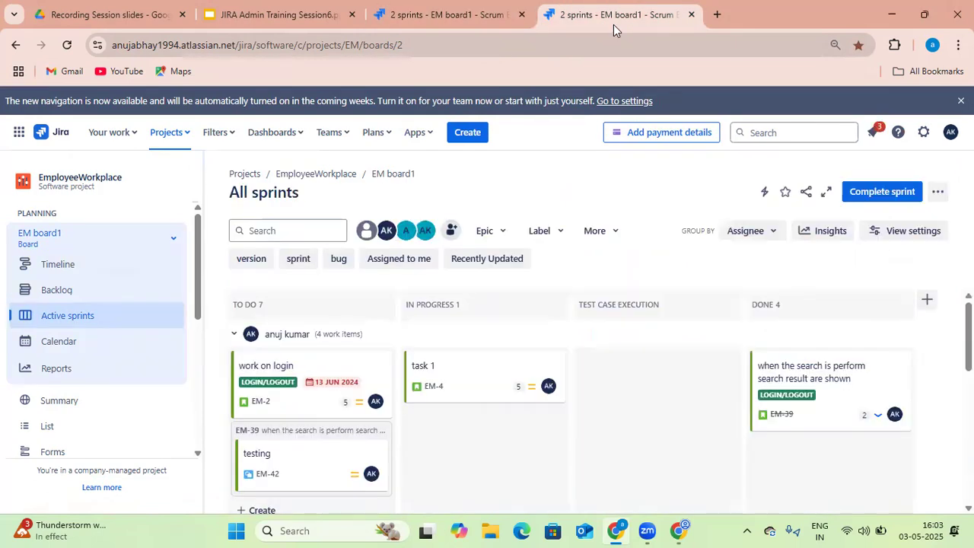
drag(480, 25, 593, 22)
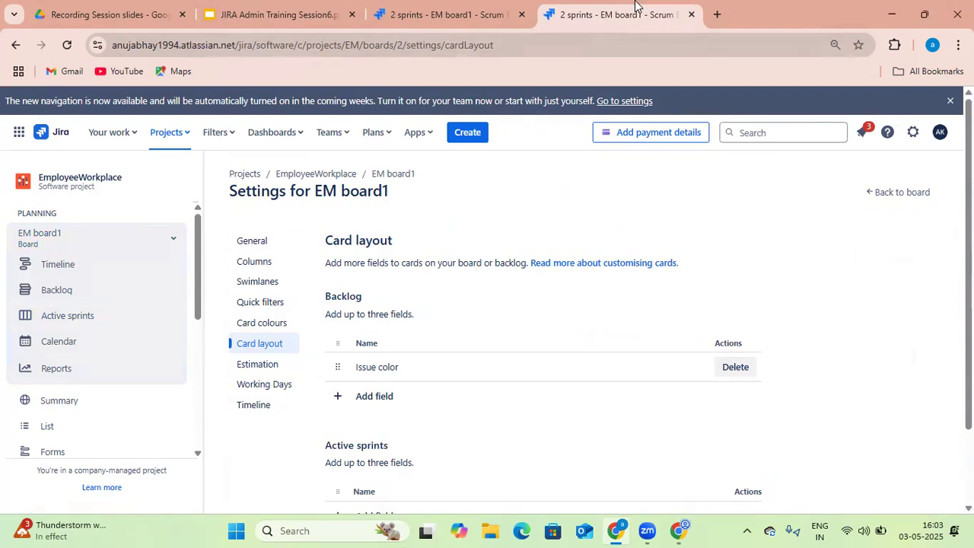
Rename the board to "EM board" in the General settings
click(254, 242)
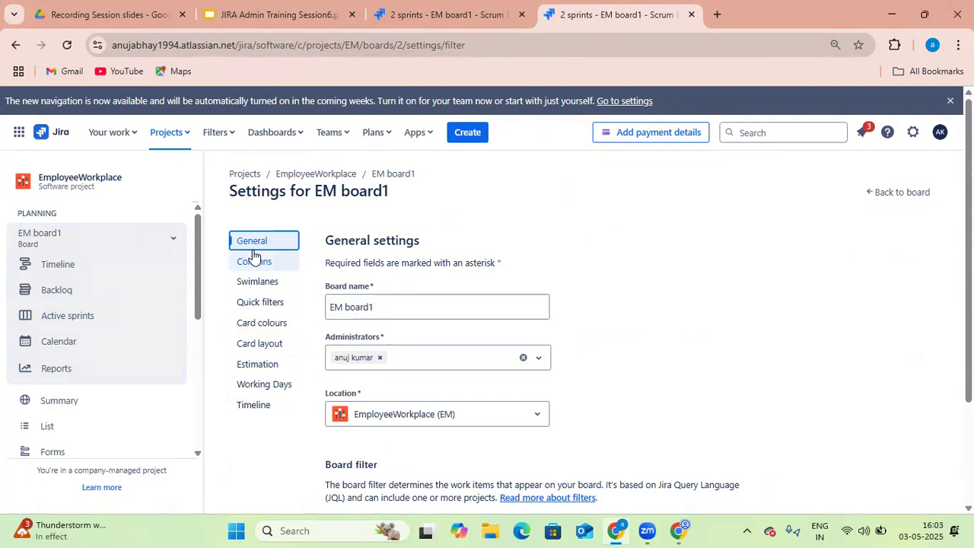
click(389, 310)
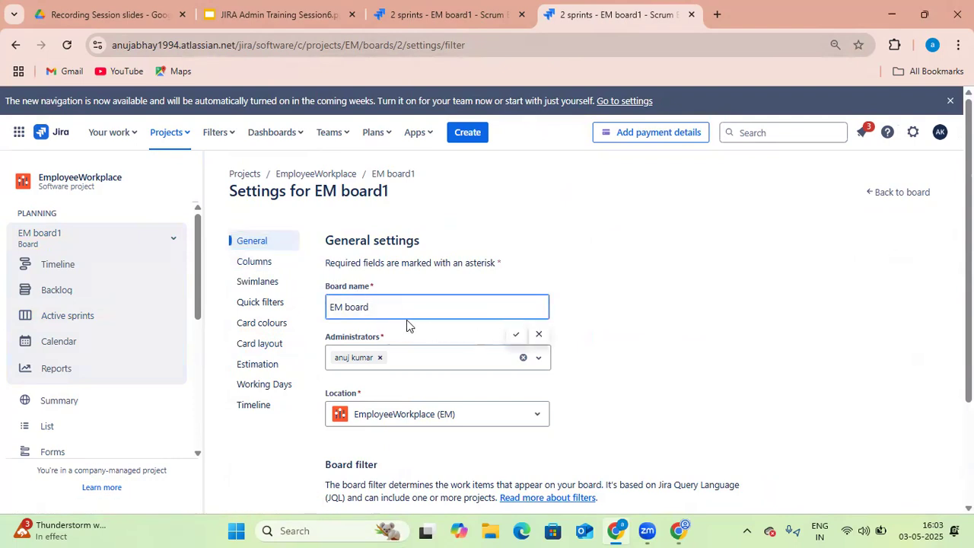
click(515, 334)
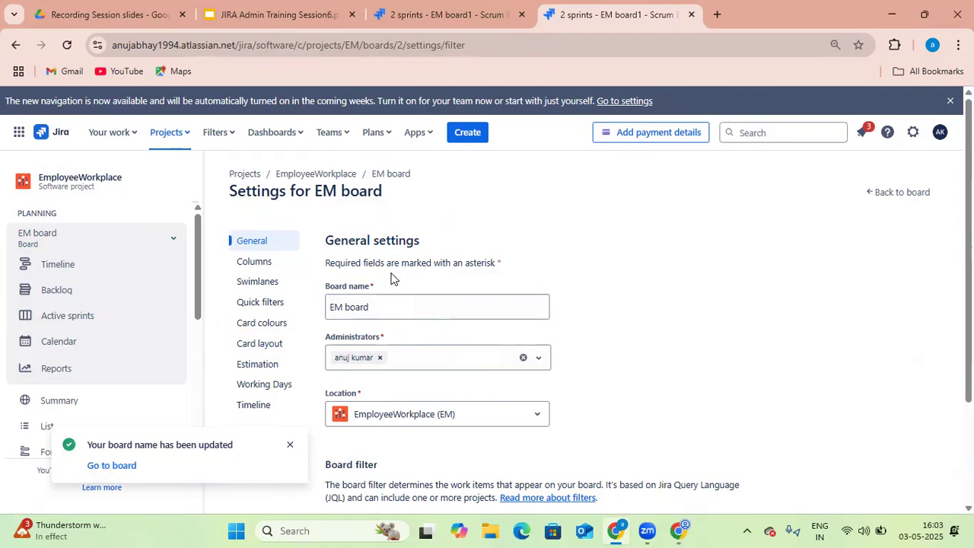
Delete the TEST CASE EXECUTION column from the board's columns and reload the board tab to check it
click(258, 265)
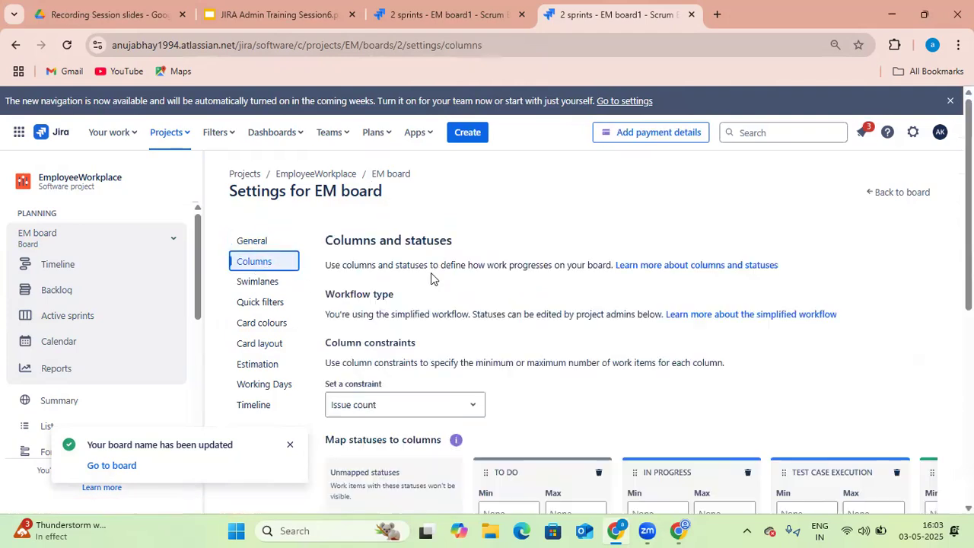
scroll(630, 367, down, 1)
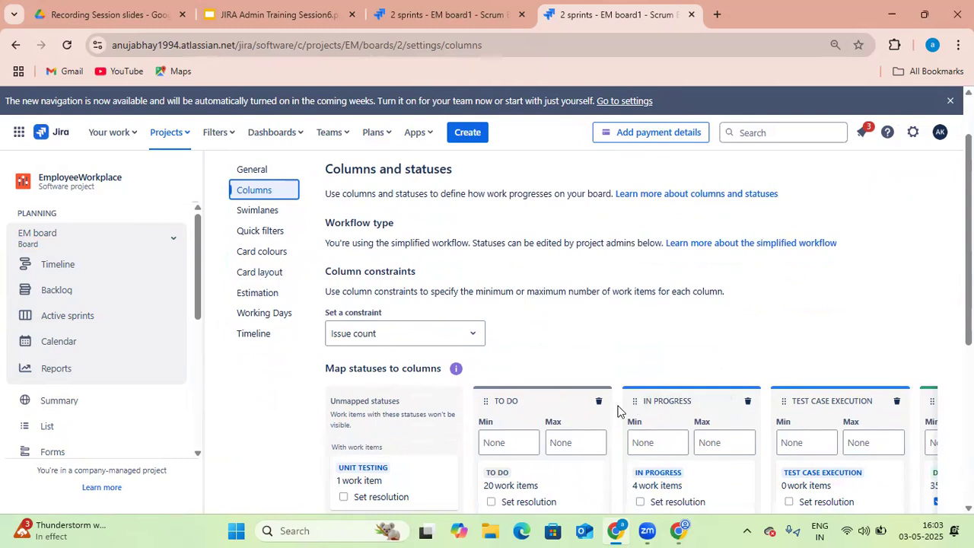
scroll(730, 350, down, 1)
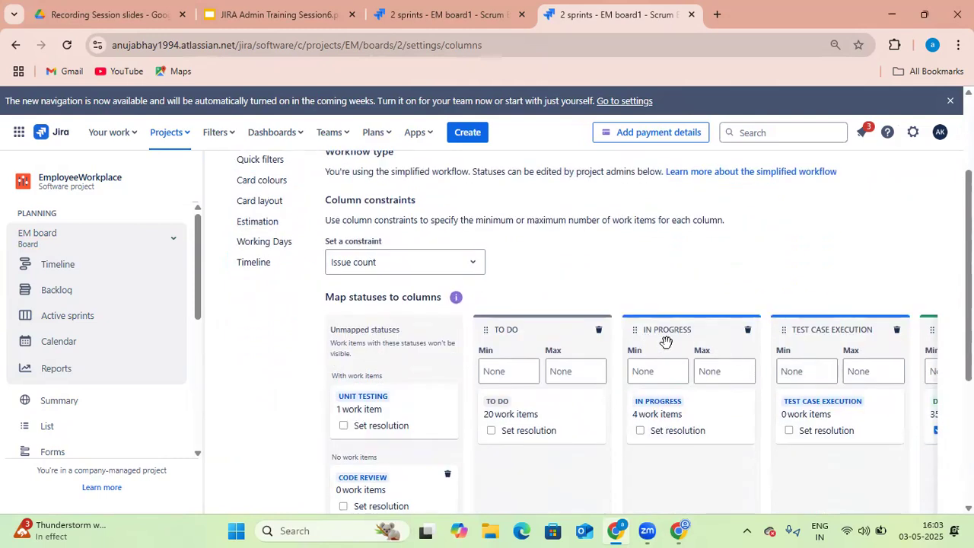
scroll(665, 341, down, 1)
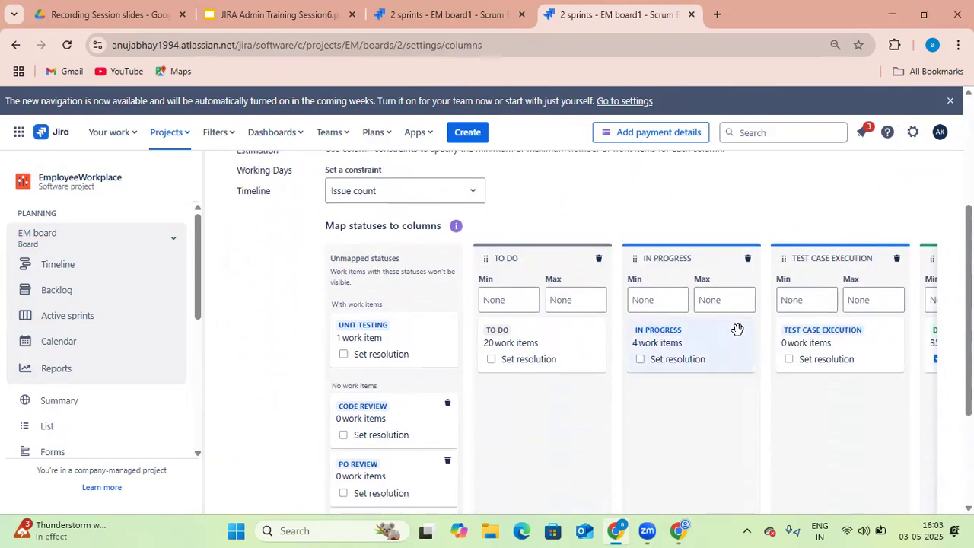
click(897, 263)
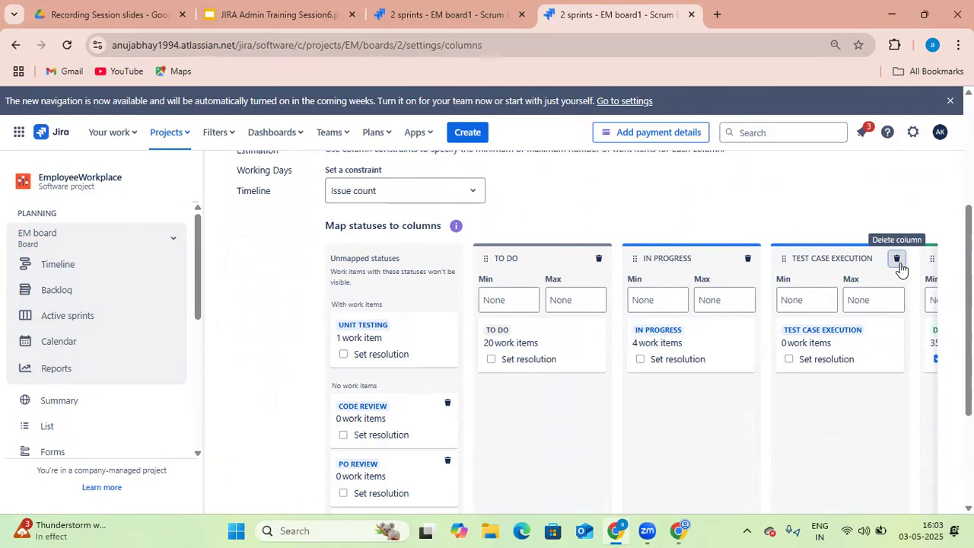
click(643, 242)
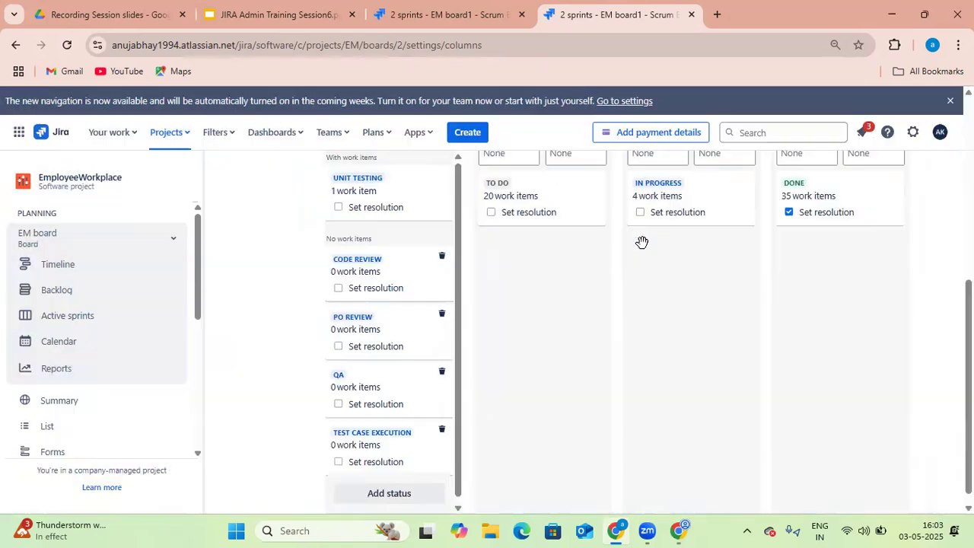
scroll(710, 306, up, 3)
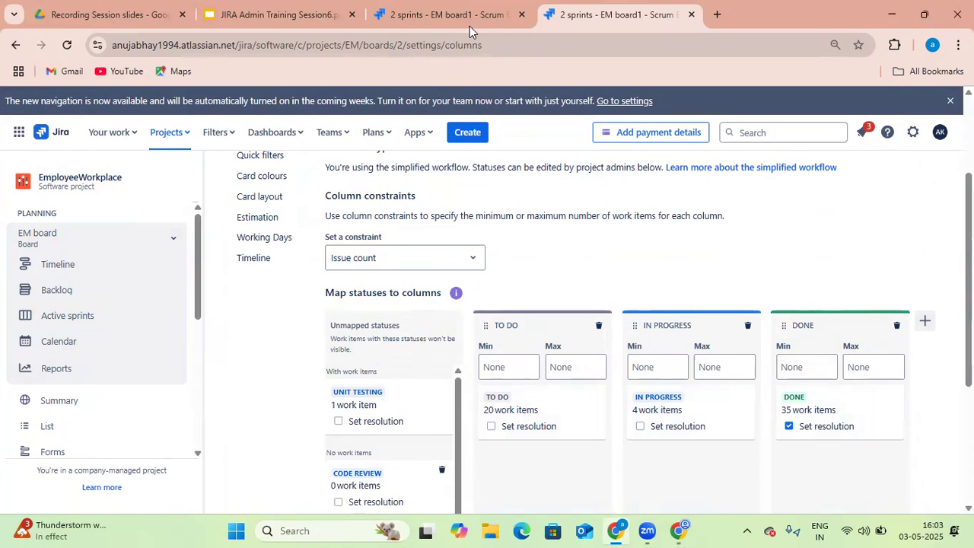
click(442, 20)
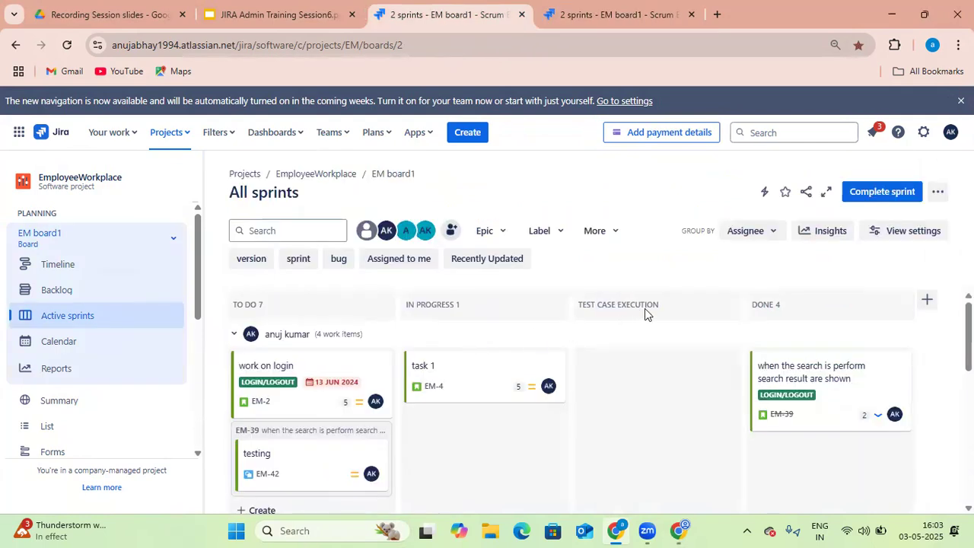
click(67, 45)
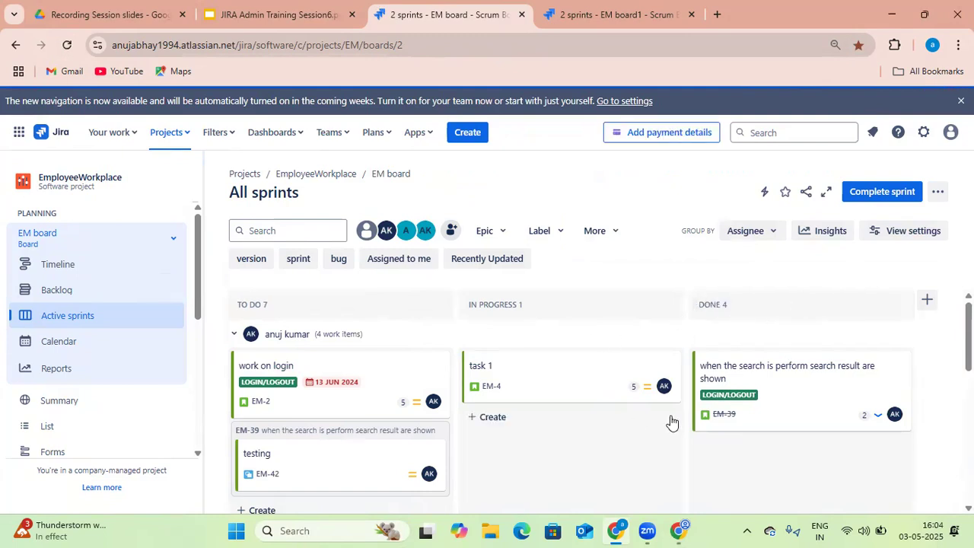
Add a new board column named "Test case Execution" in the In Progress category
click(619, 17)
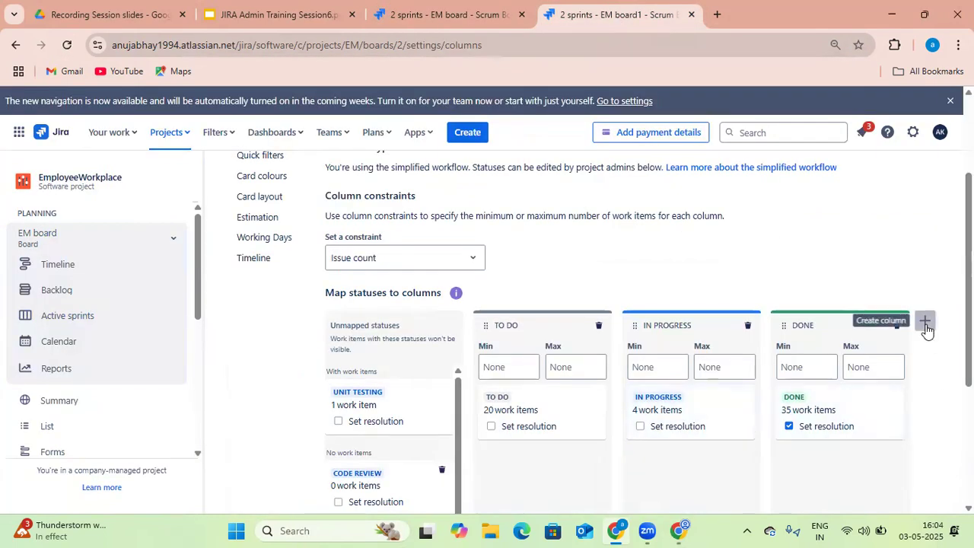
click(925, 324)
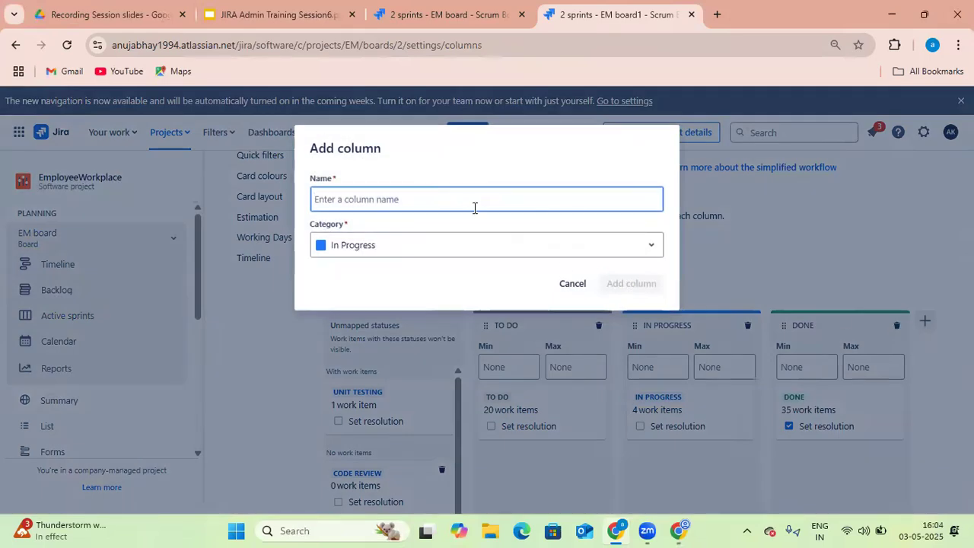
text(Test case E)
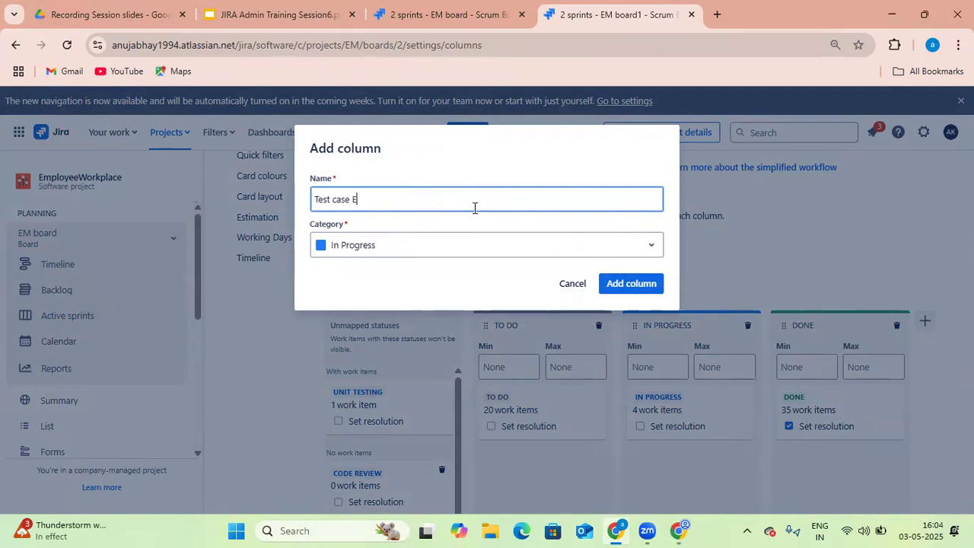
text(xecution)
key(Return)
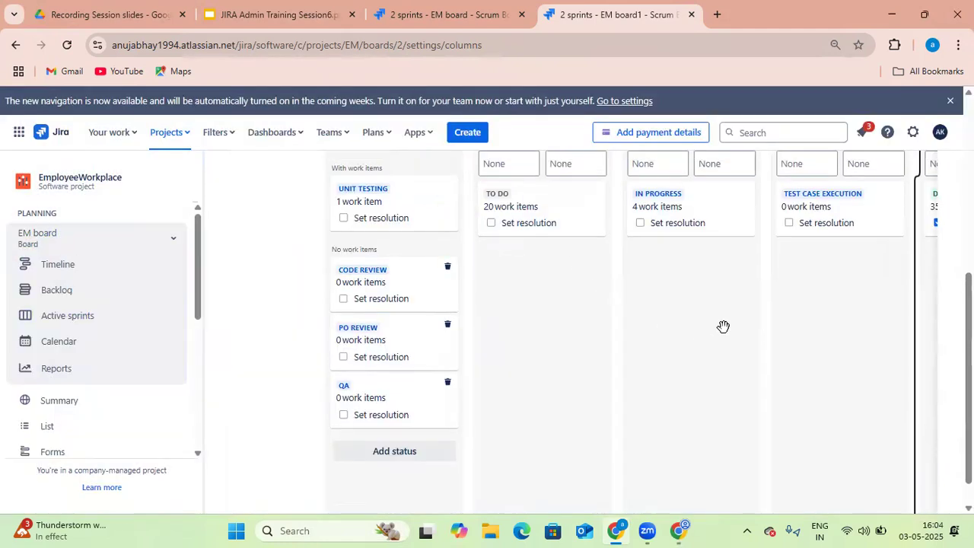
Move the TEST CASE EXECUTION column so it sits between TO DO and IN PROGRESS
scroll(723, 327, up, 3)
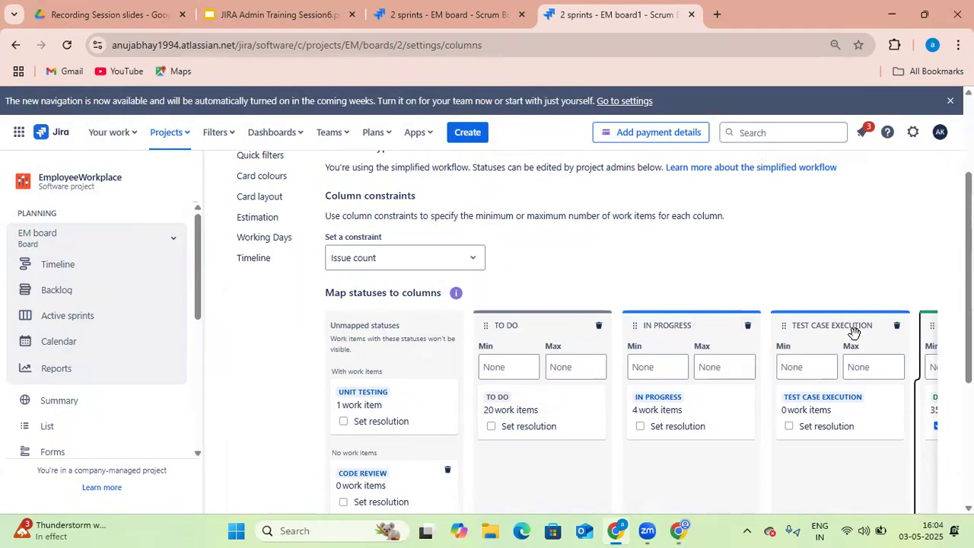
drag(813, 337, 836, 208)
scroll(774, 342, down, 3)
scroll(711, 283, up, 2)
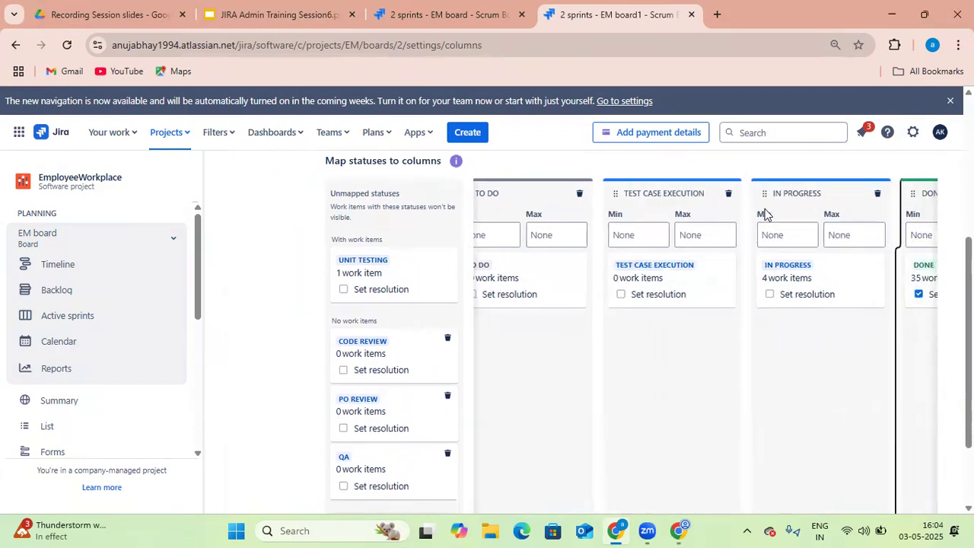
Set the board's swimlane method to Stories in the Swimlanes settings
scroll(579, 221, up, 1)
scroll(581, 223, up, 3)
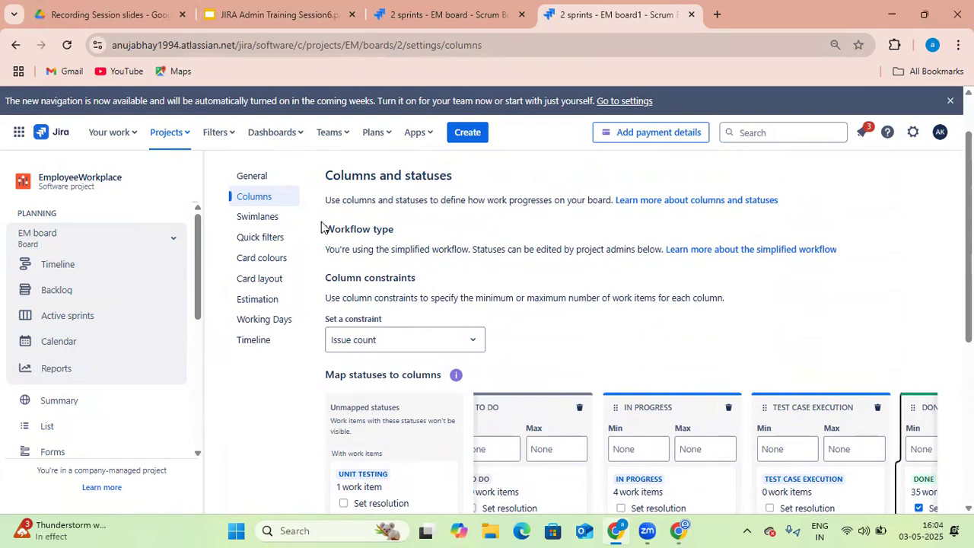
scroll(321, 227, up, 1)
click(289, 292)
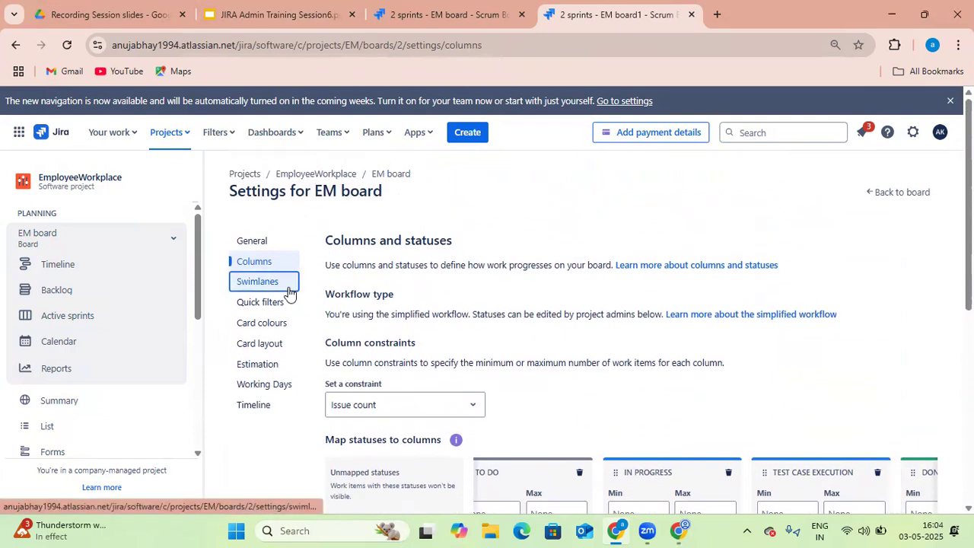
click(425, 321)
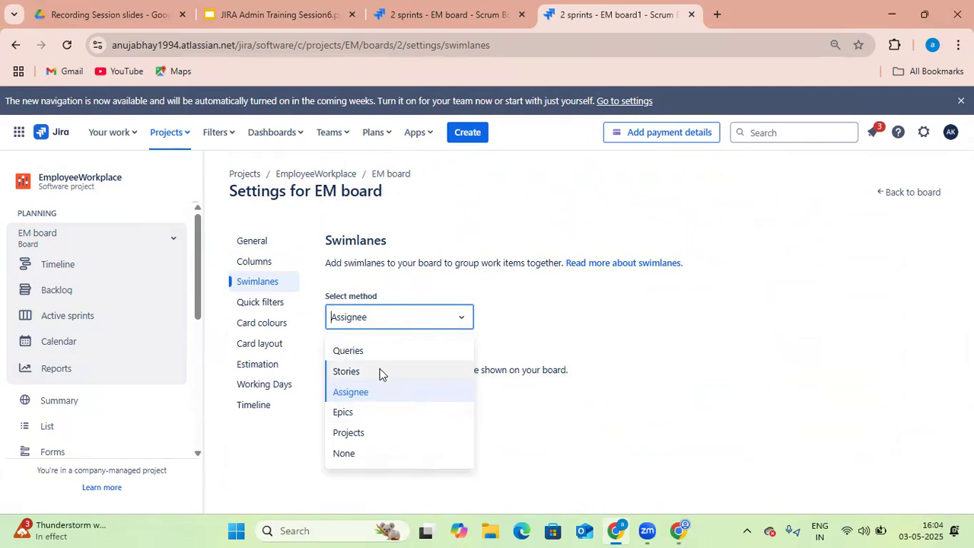
click(346, 372)
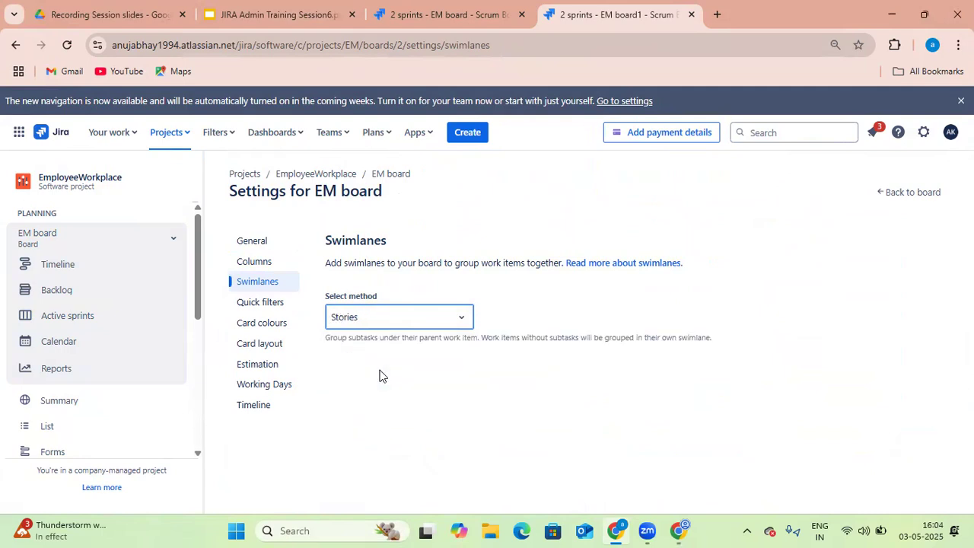
Reload the board tab to review the new column order and the group-by options
click(472, 17)
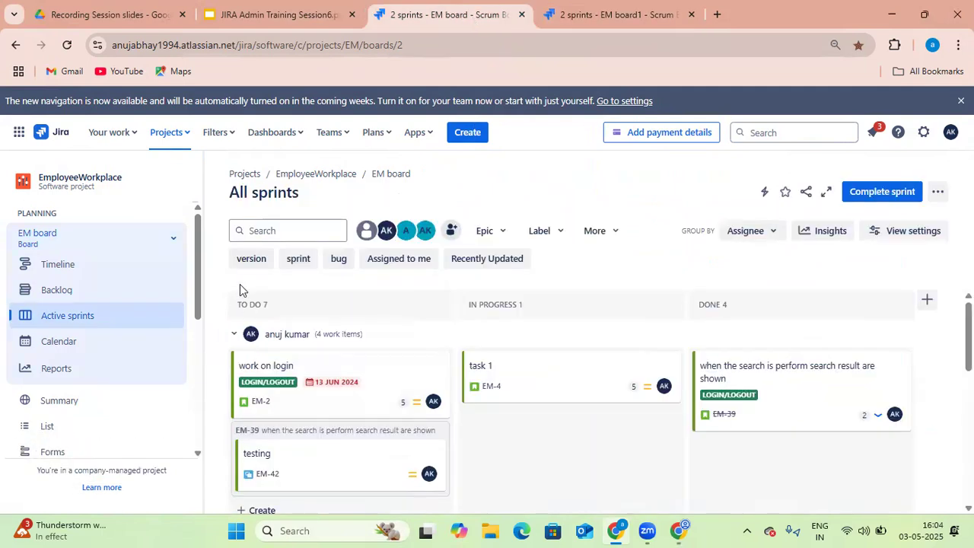
click(73, 48)
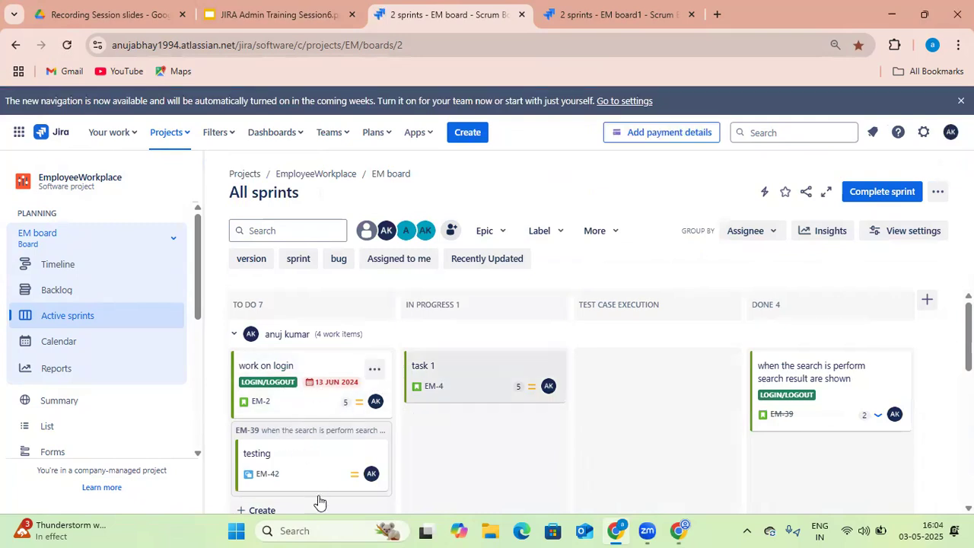
scroll(305, 373, down, 3)
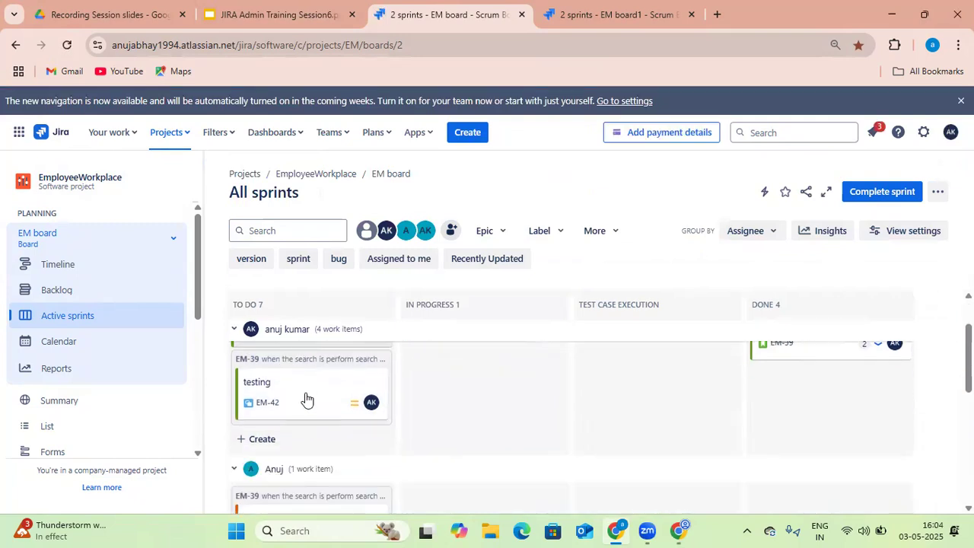
scroll(318, 408, down, 3)
scroll(308, 410, up, 5)
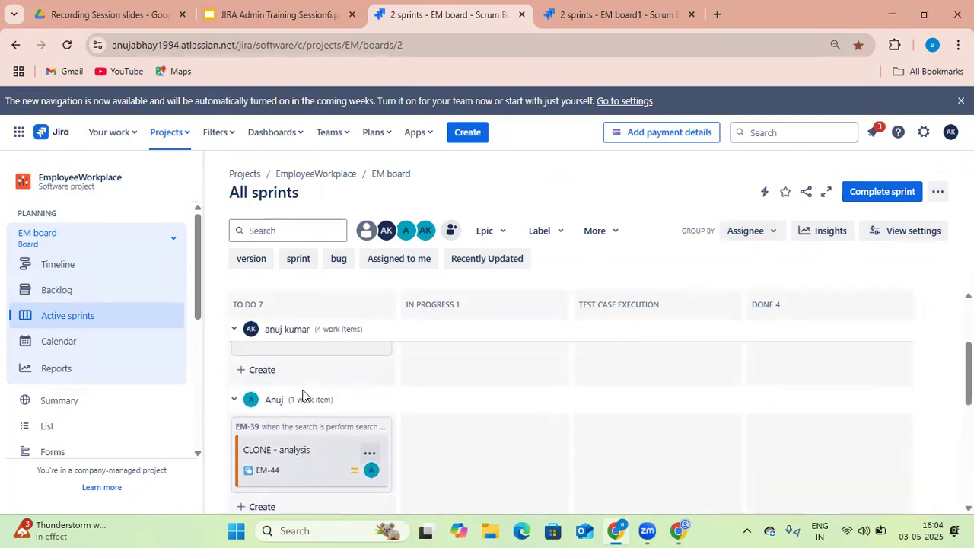
click(774, 232)
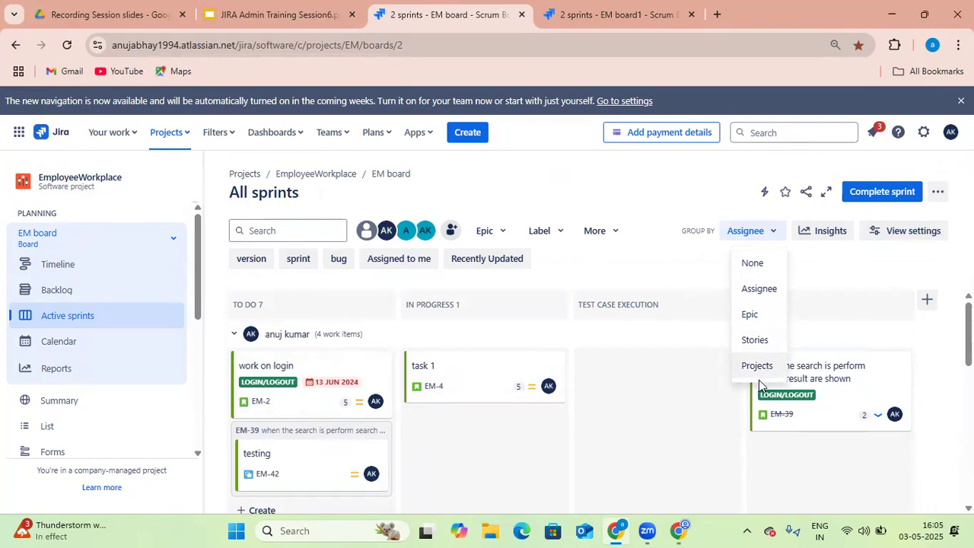
click(764, 293)
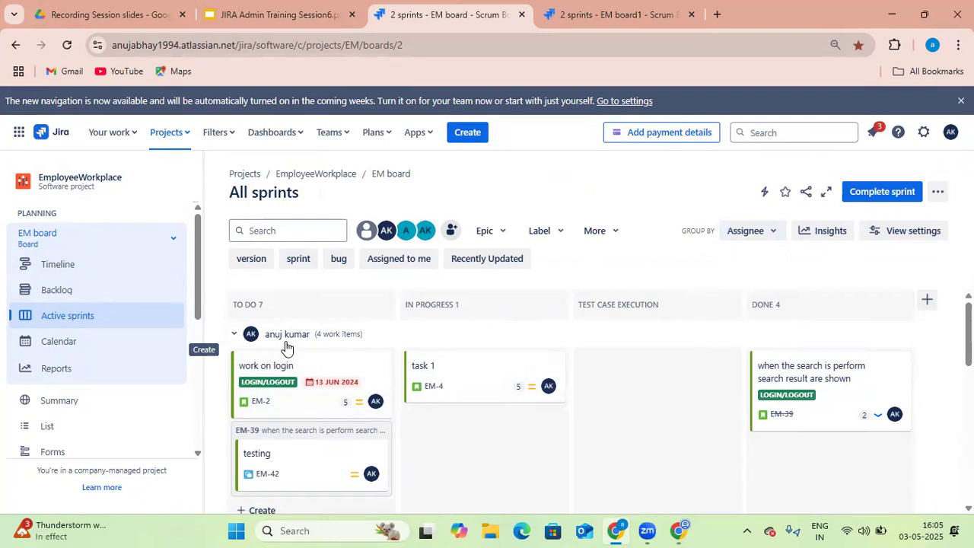
Reload the board and scroll through the swimlanes and cards to review the layout
click(67, 45)
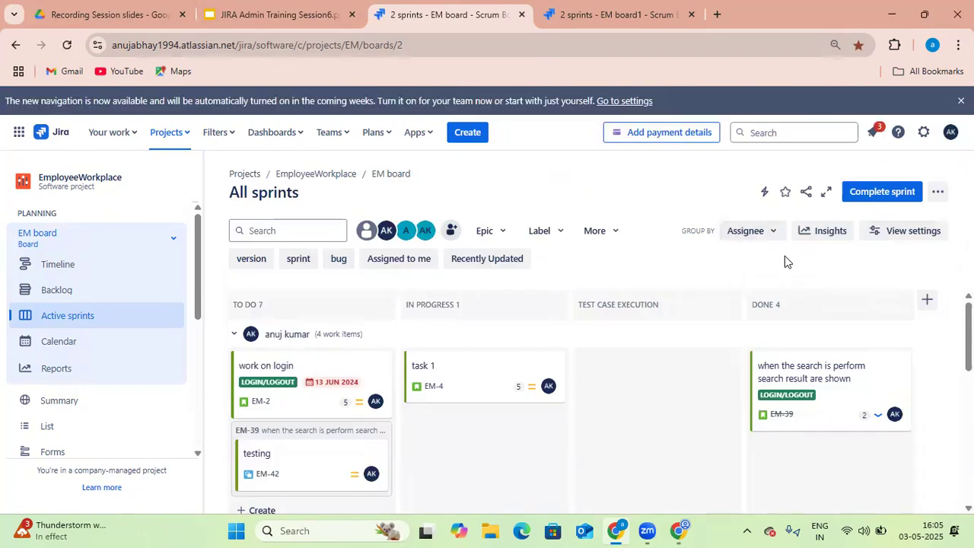
scroll(571, 327, down, 2)
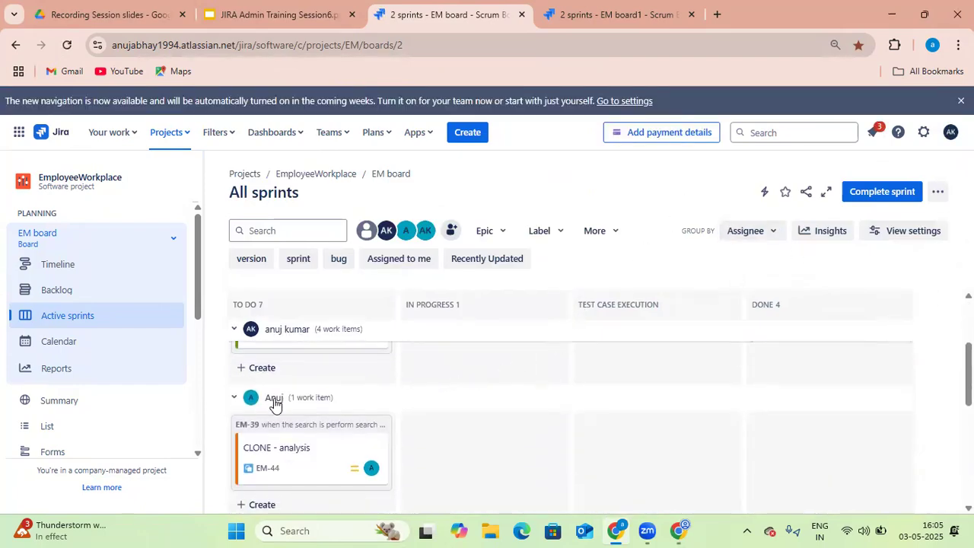
scroll(275, 404, down, 1)
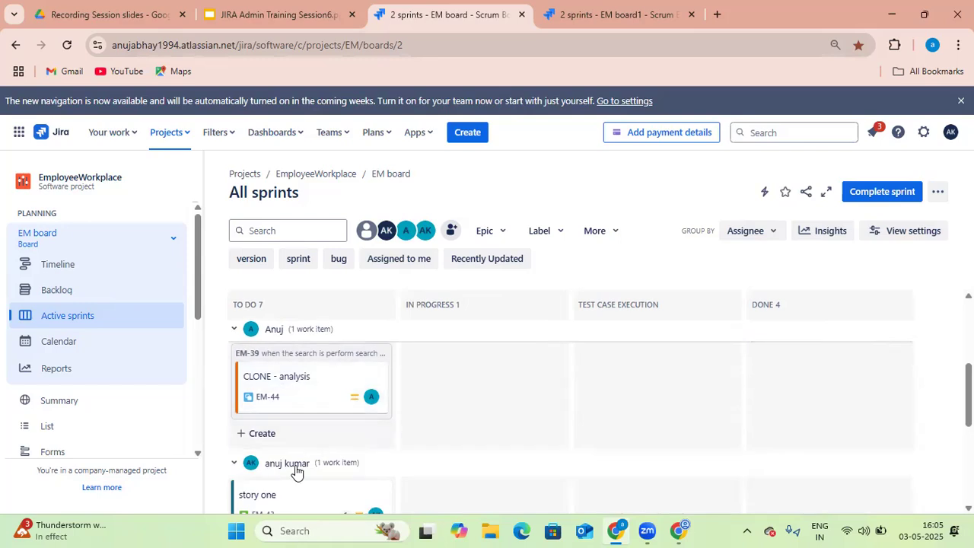
scroll(304, 468, down, 1)
scroll(305, 415, down, 1)
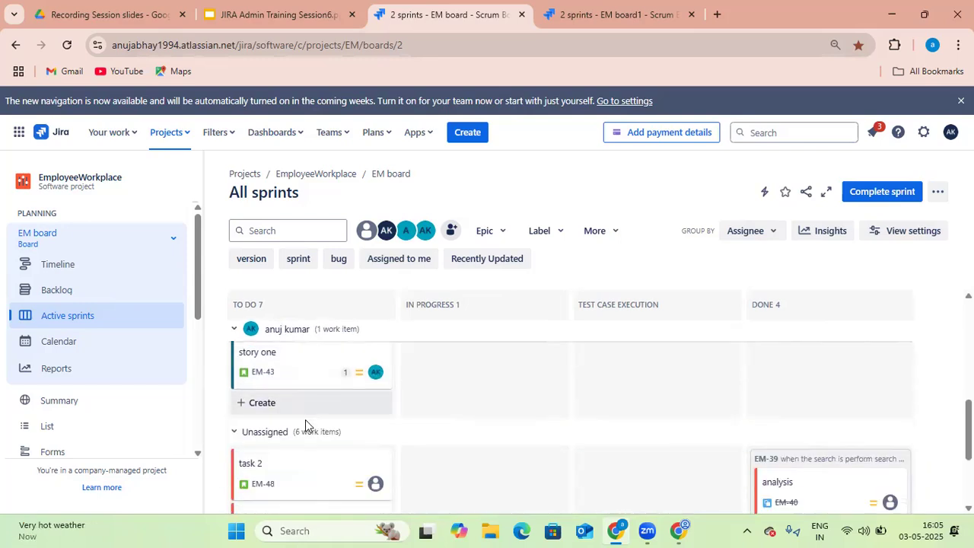
scroll(309, 413, up, 4)
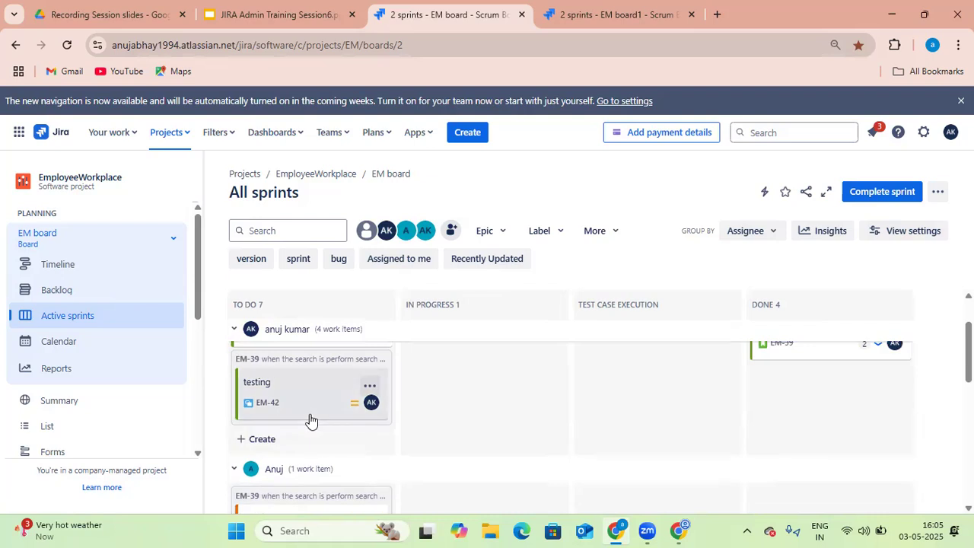
scroll(310, 414, up, 1)
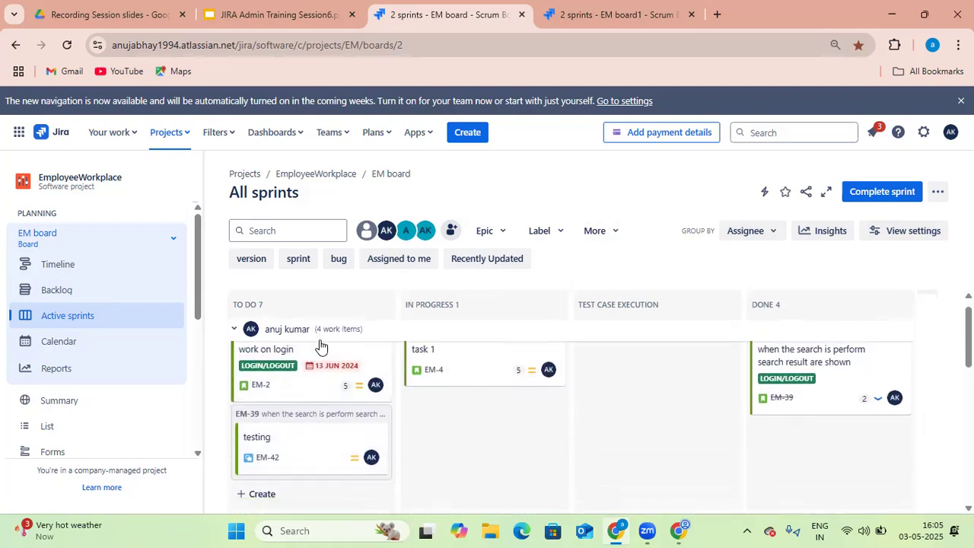
scroll(311, 380, down, 3)
scroll(350, 403, down, 1)
scroll(354, 405, down, 1)
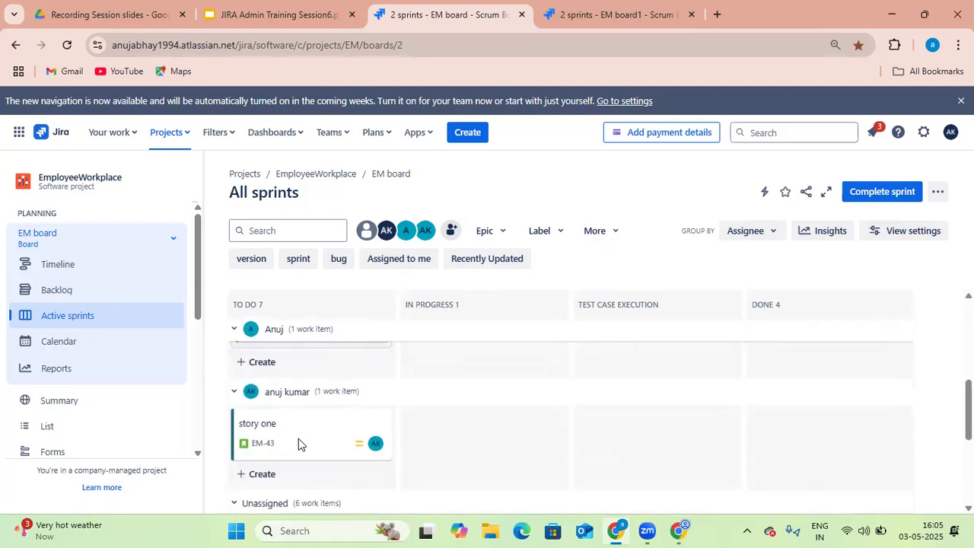
scroll(338, 404, down, 1)
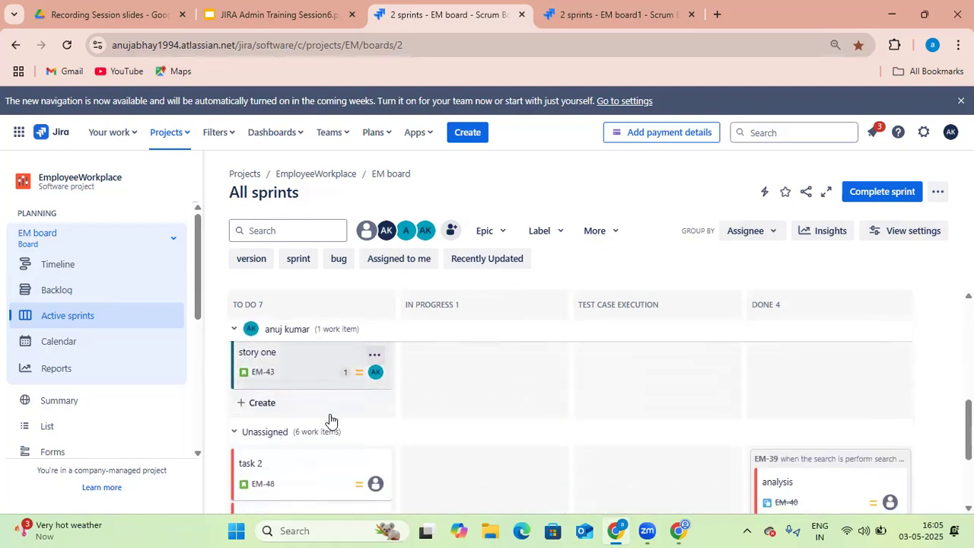
scroll(305, 435, down, 1)
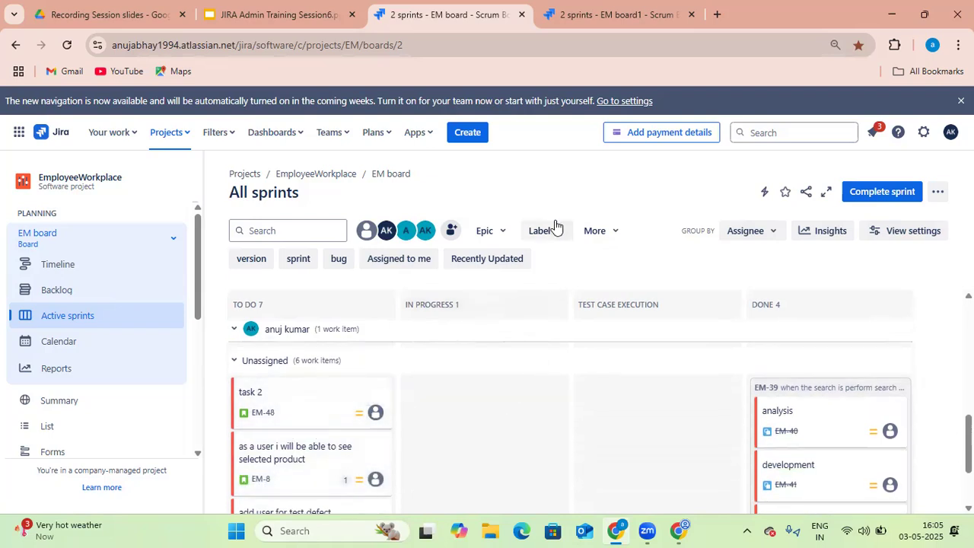
Open the board's Quick filters settings, then open the starred saved filter "filter 1"
click(629, 11)
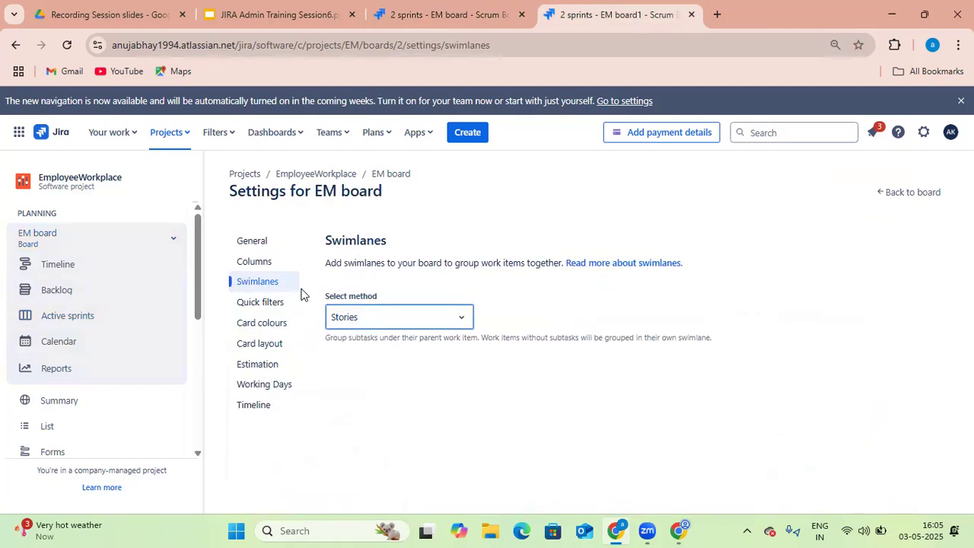
click(280, 305)
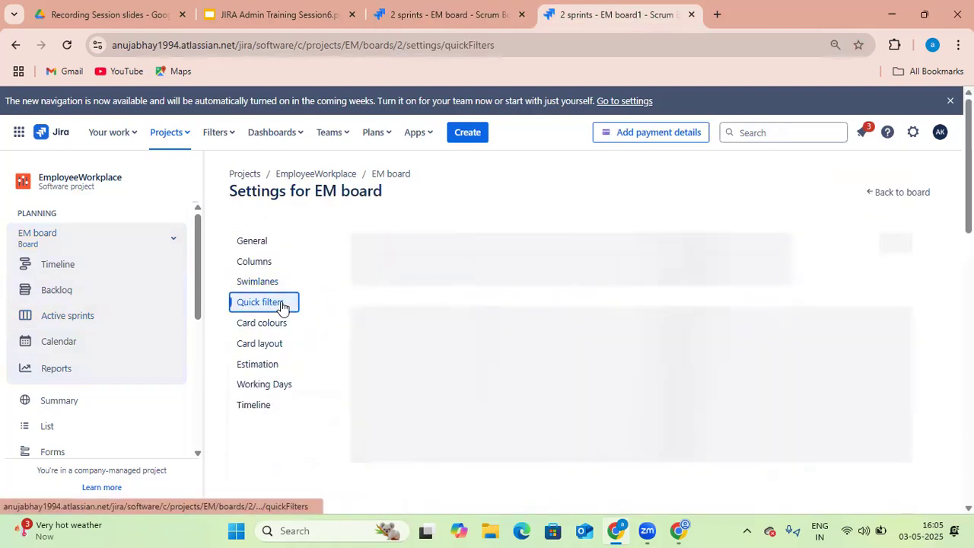
click(216, 137)
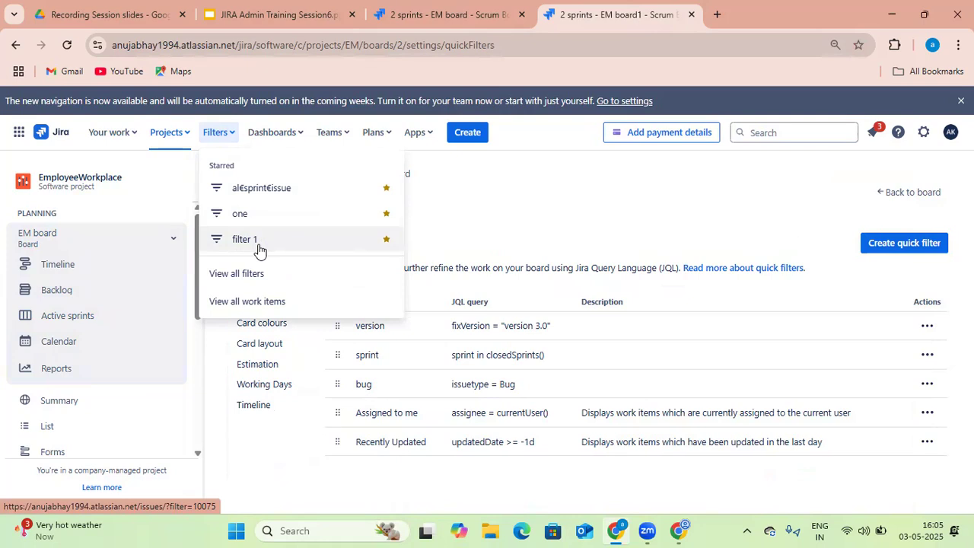
click(259, 251)
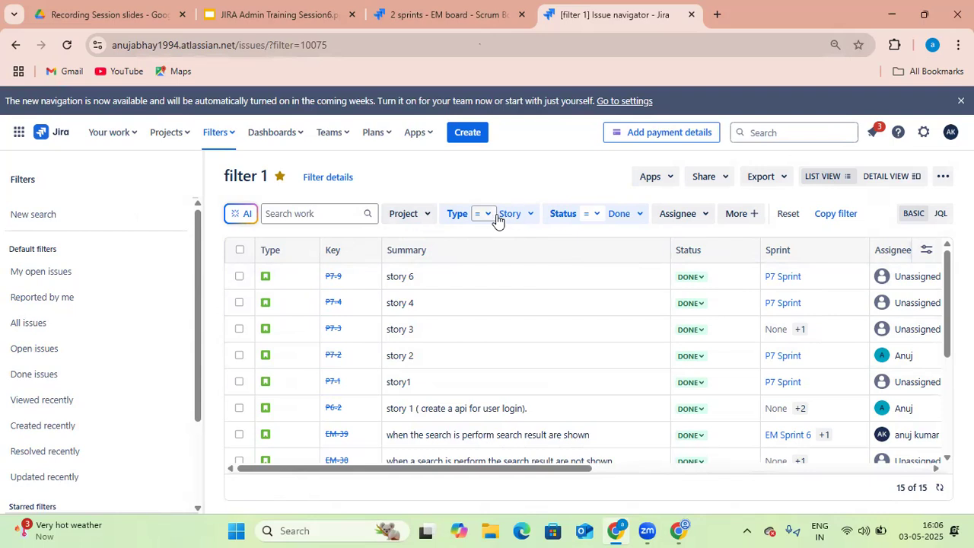
Add Bug to filter 1's Type criterion, then go back to the Quick filters settings
click(533, 220)
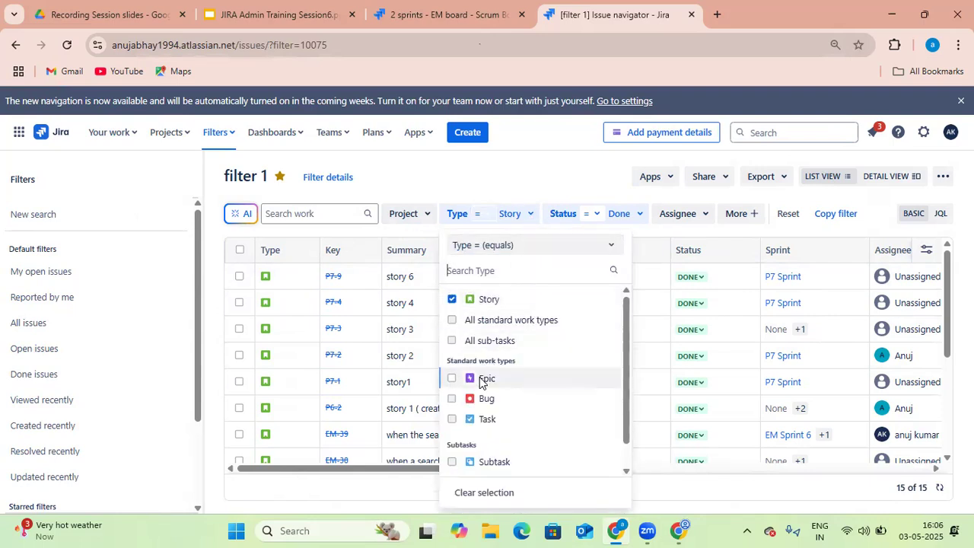
click(452, 398)
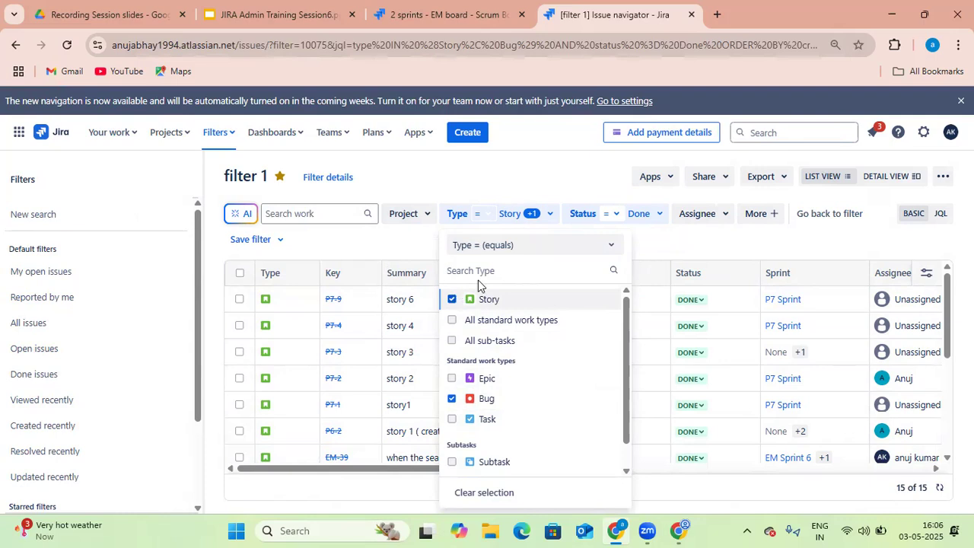
click(15, 46)
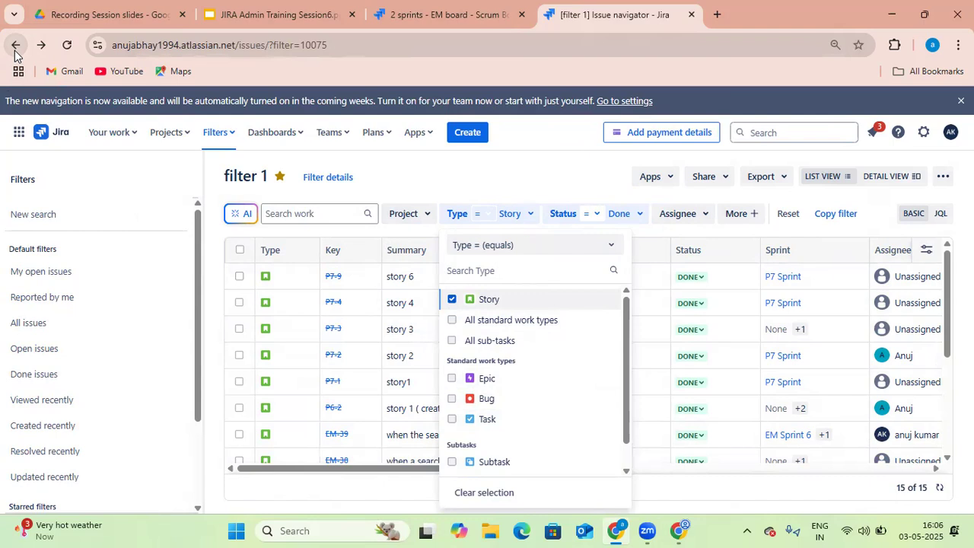
click(15, 47)
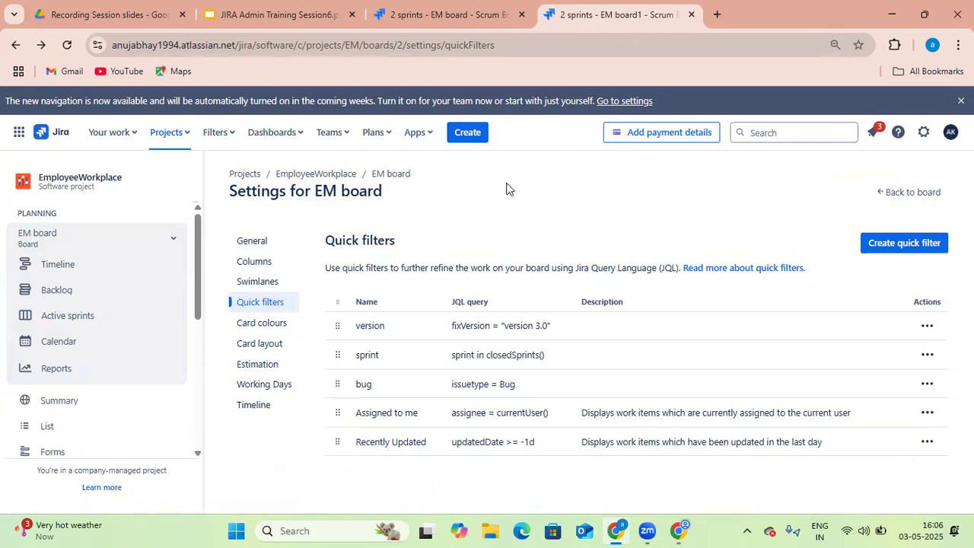
On the board, open the list of quick filters available to apply
key(ctrl+shift+Tab)
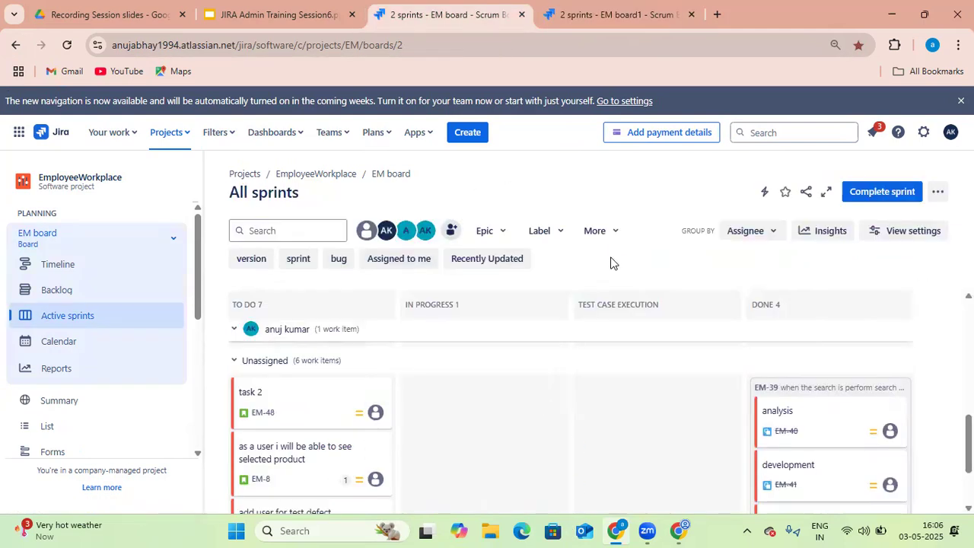
click(614, 236)
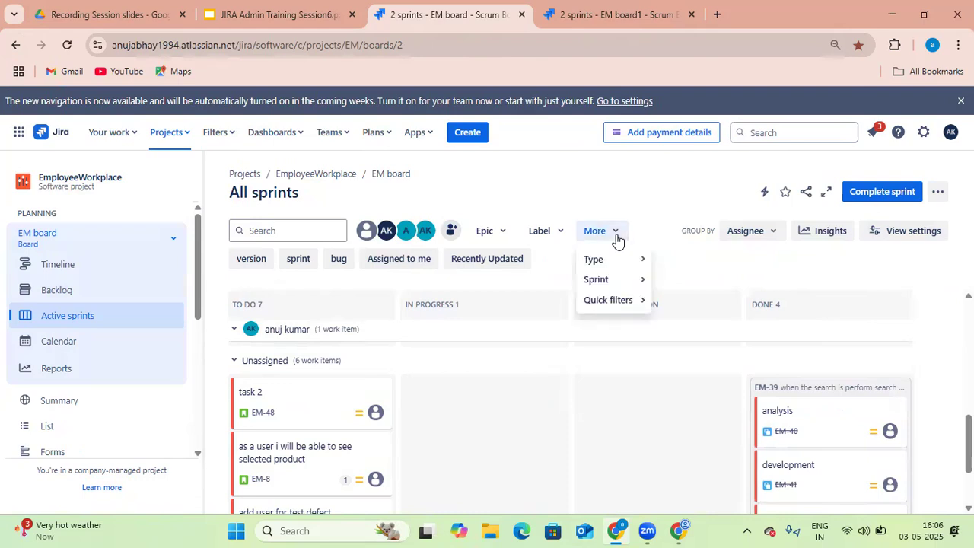
click(621, 301)
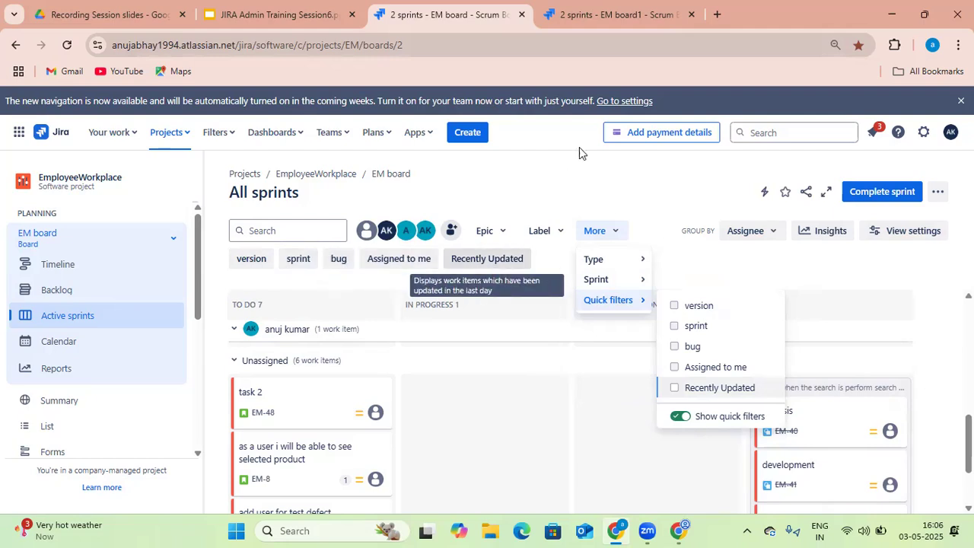
Apply the bug quick filter to the sprint board
click(624, 18)
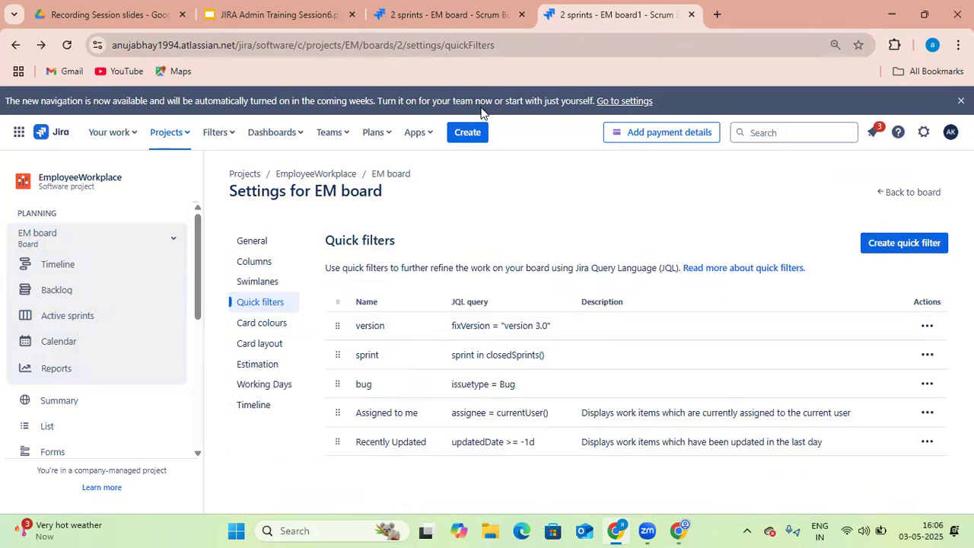
key(ctrl+shift+Tab)
click(628, 20)
key(ctrl+shift+Tab)
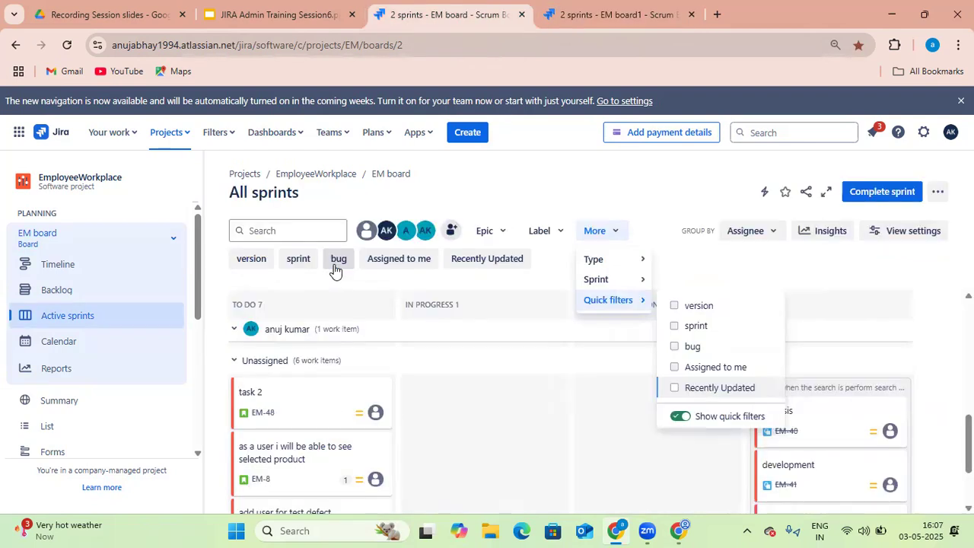
click(335, 267)
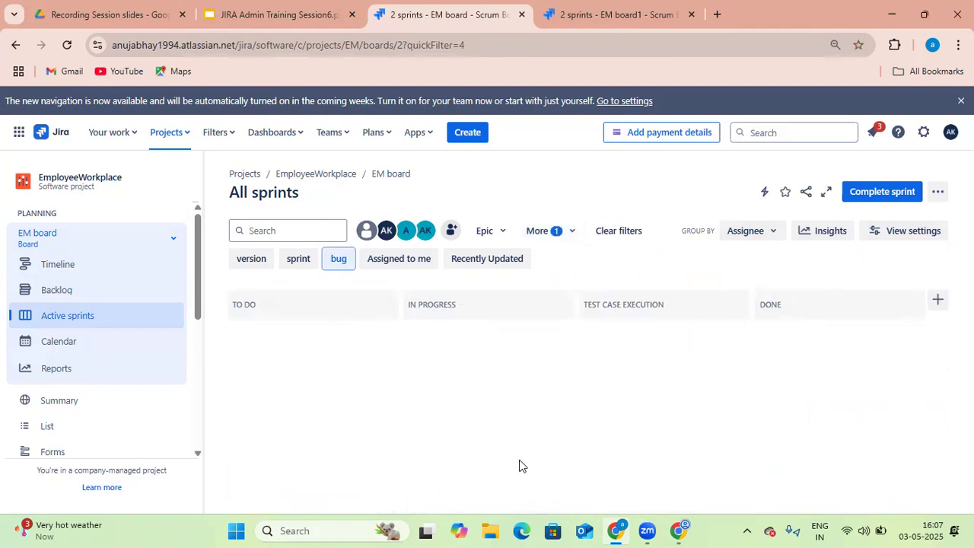
Switch off the bug quick filter, then toggle the Assigned to me quick filter on and off on the sprint board
click(339, 265)
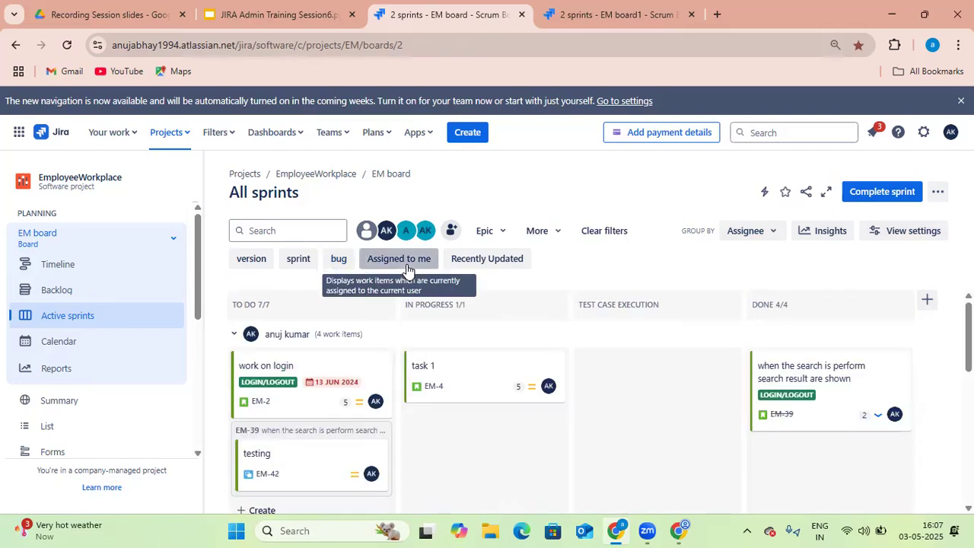
click(407, 267)
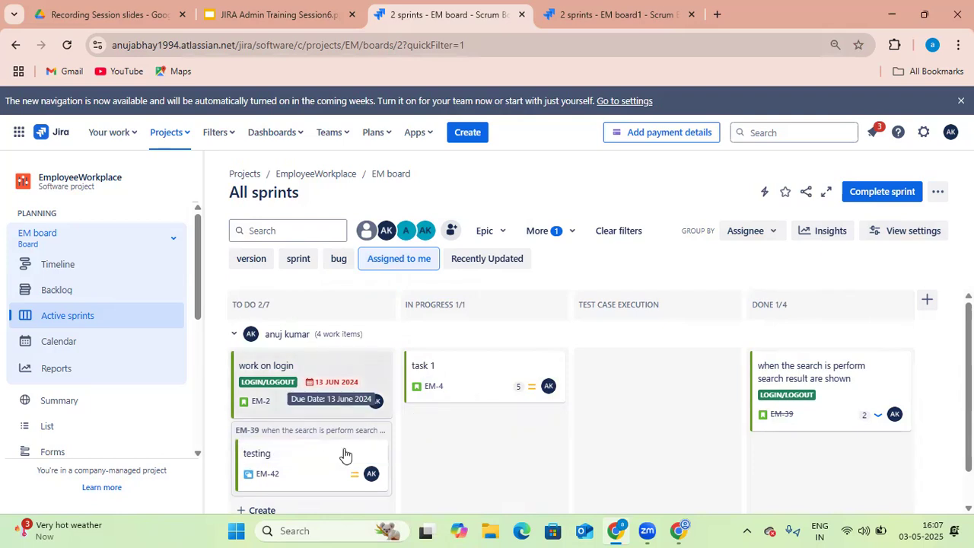
click(390, 264)
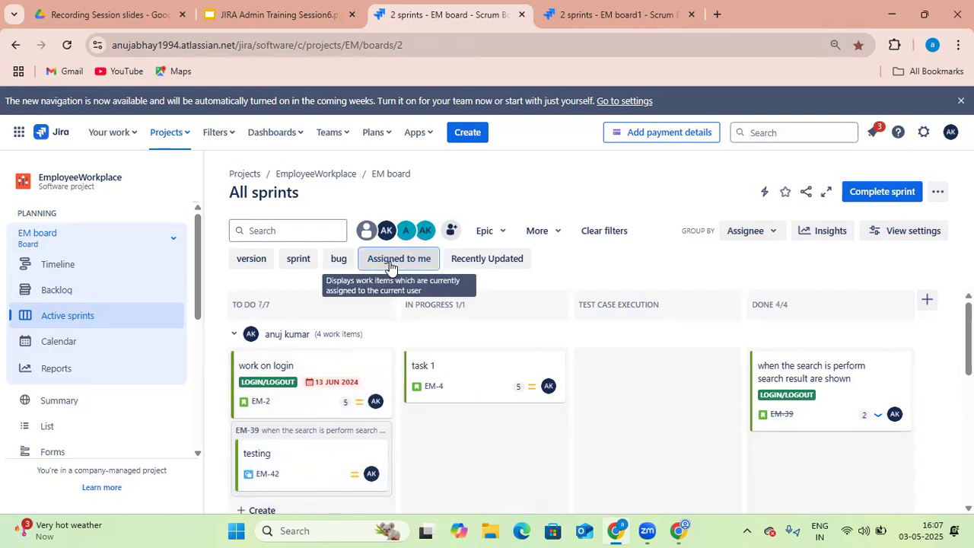
Apply the version quick filter, then clear all filters on the sprint board
click(259, 265)
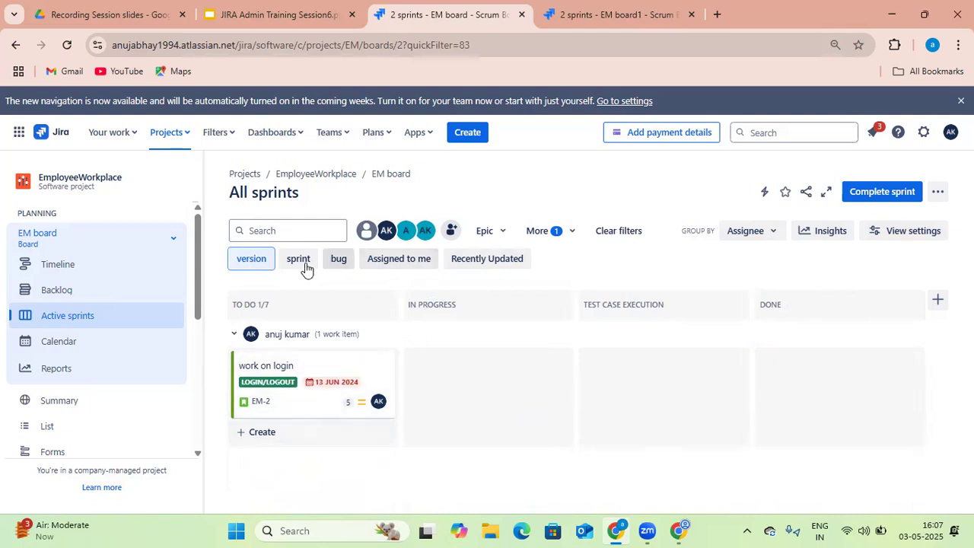
click(263, 264)
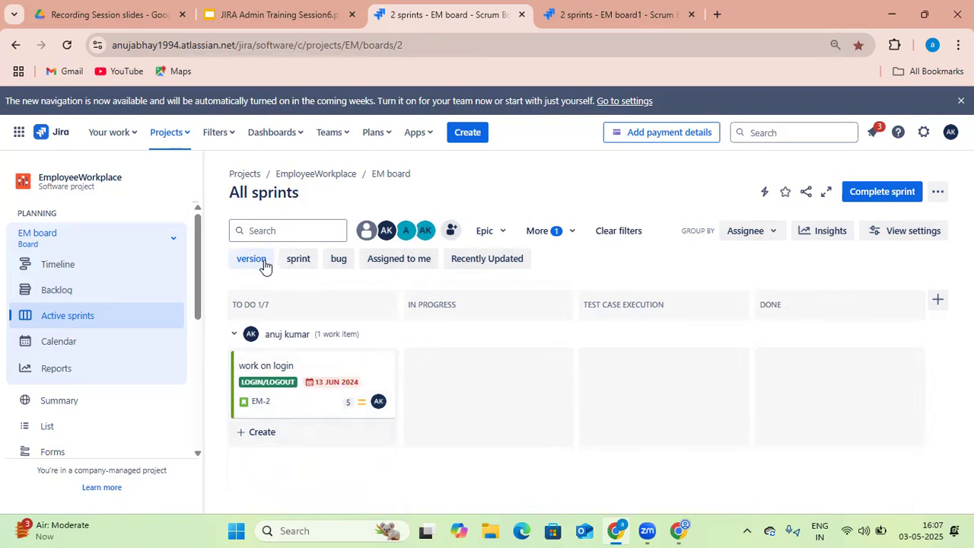
click(617, 238)
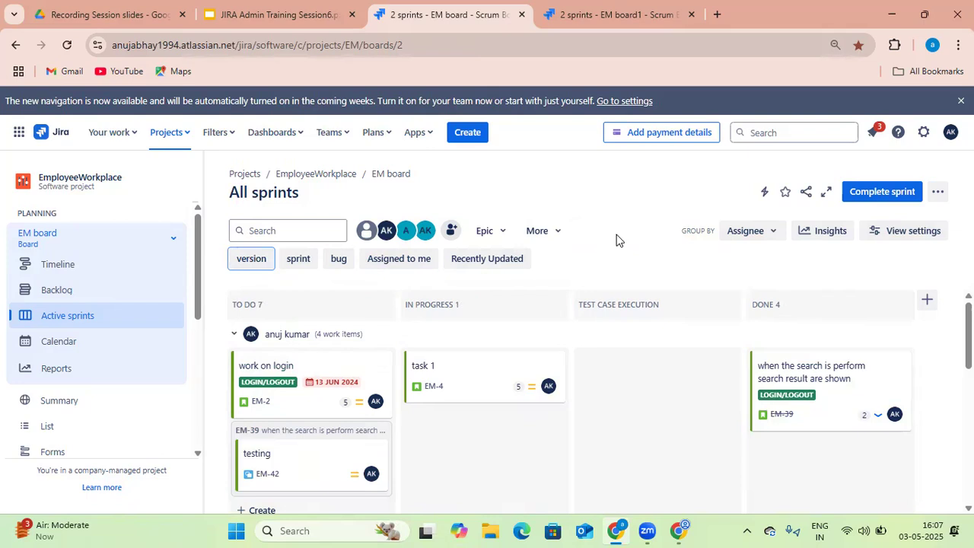
Reload the board and switch off Show quick filters in the board's quick filter options
click(67, 45)
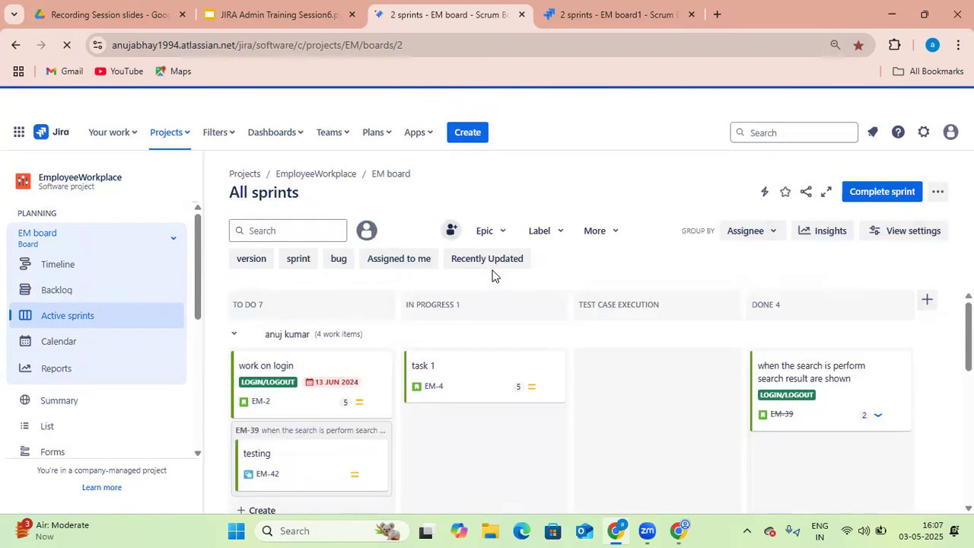
click(617, 231)
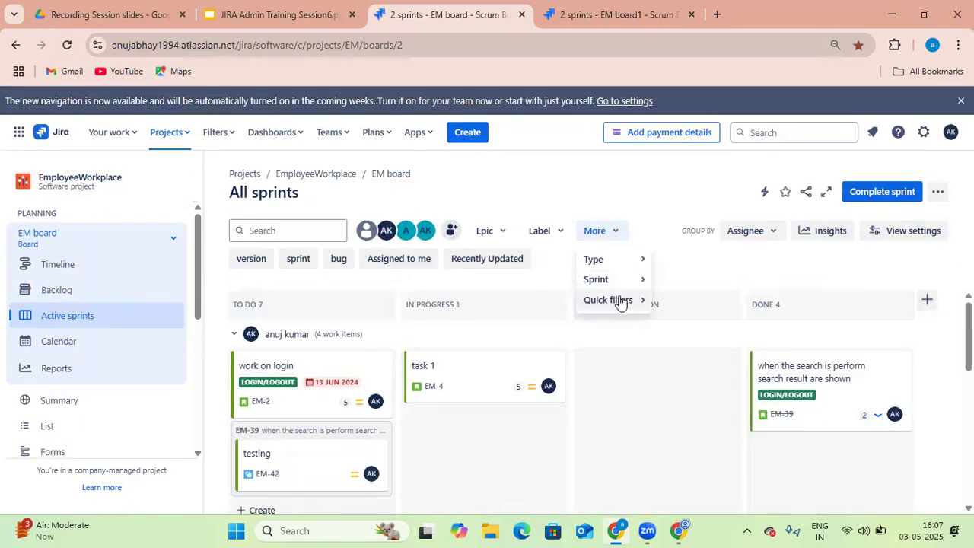
click(620, 301)
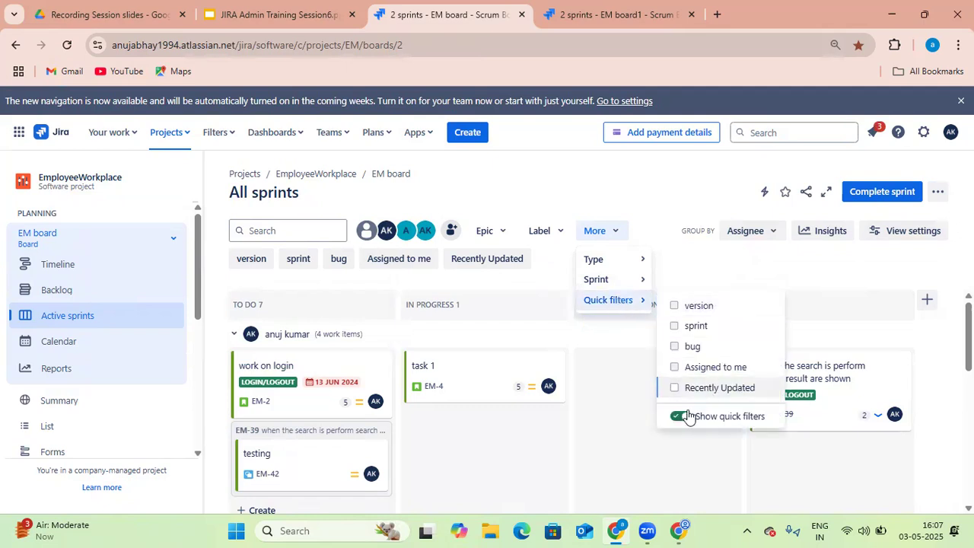
click(680, 417)
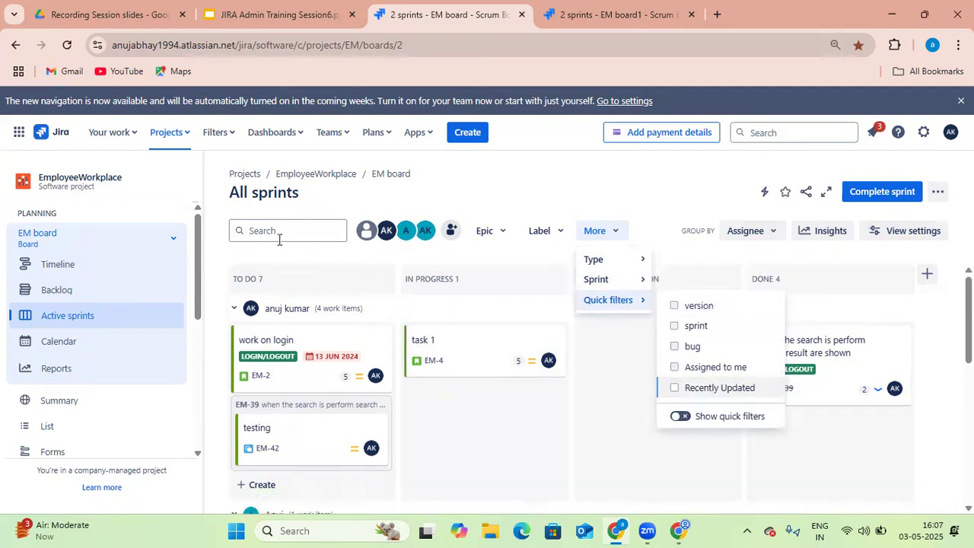
In the board's Quick filters settings, delete the bug quick filter
click(645, 18)
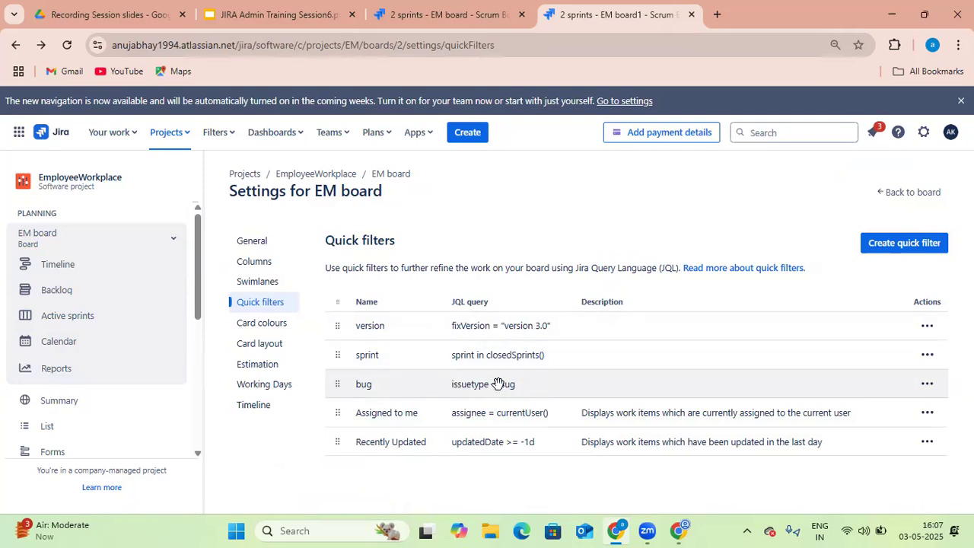
click(925, 388)
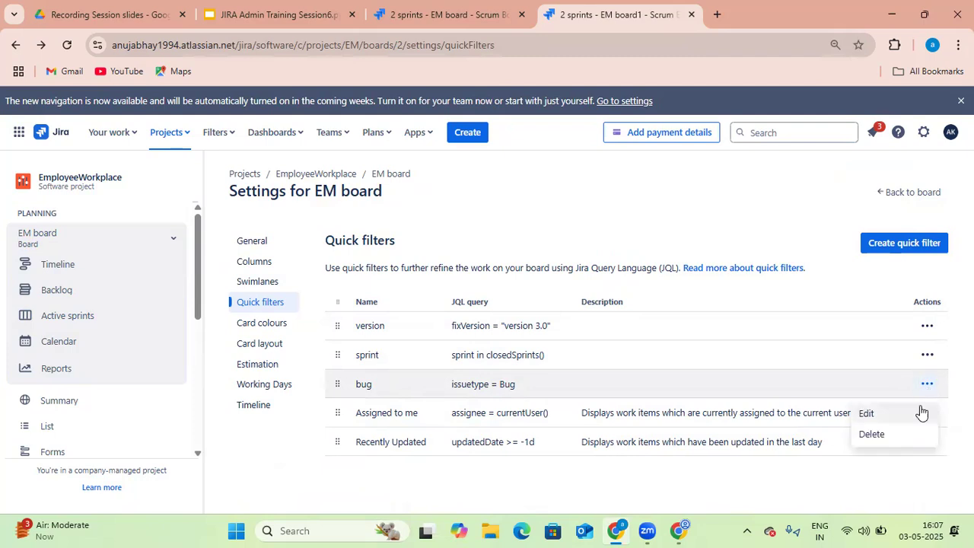
click(882, 432)
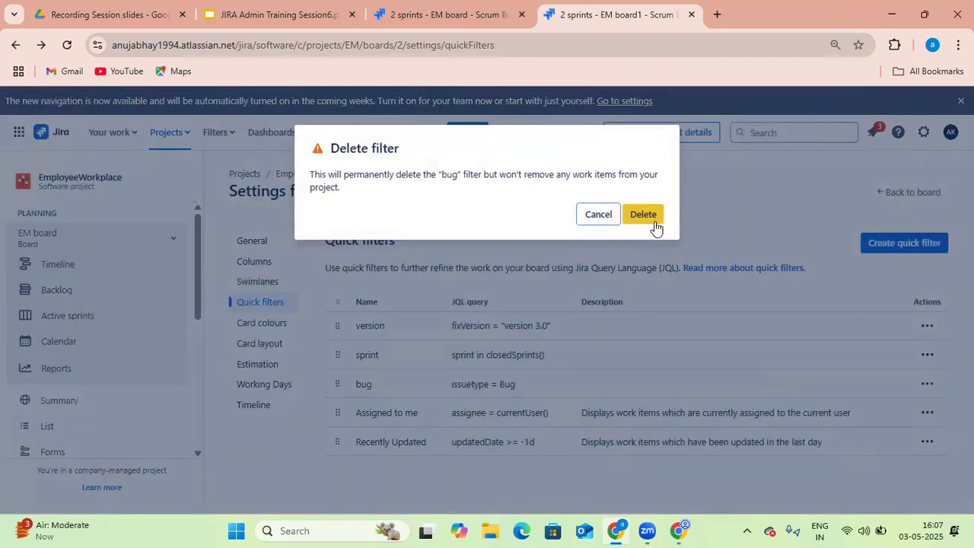
click(643, 215)
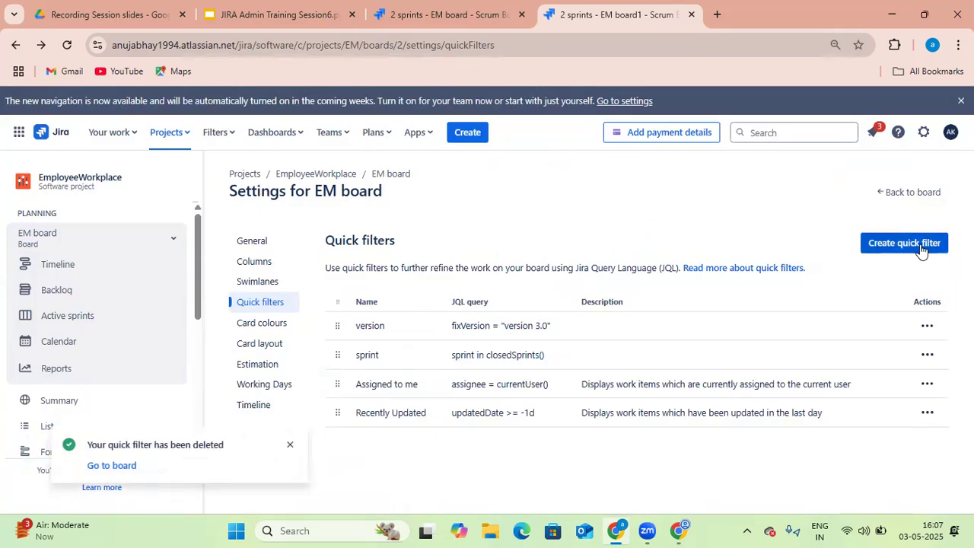
Create a quick filter named Bug with the JQL query issuetype = Bug
click(918, 242)
click(523, 232)
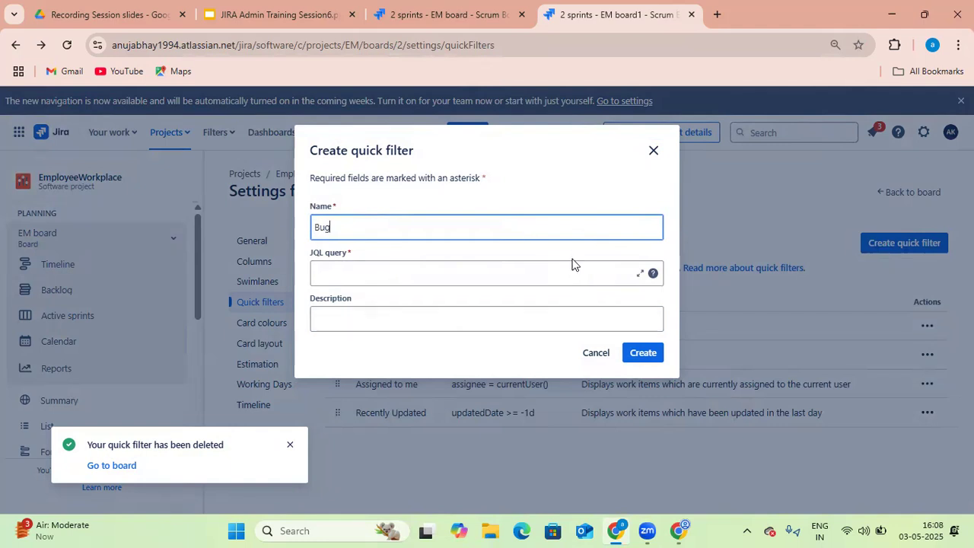
click(534, 274)
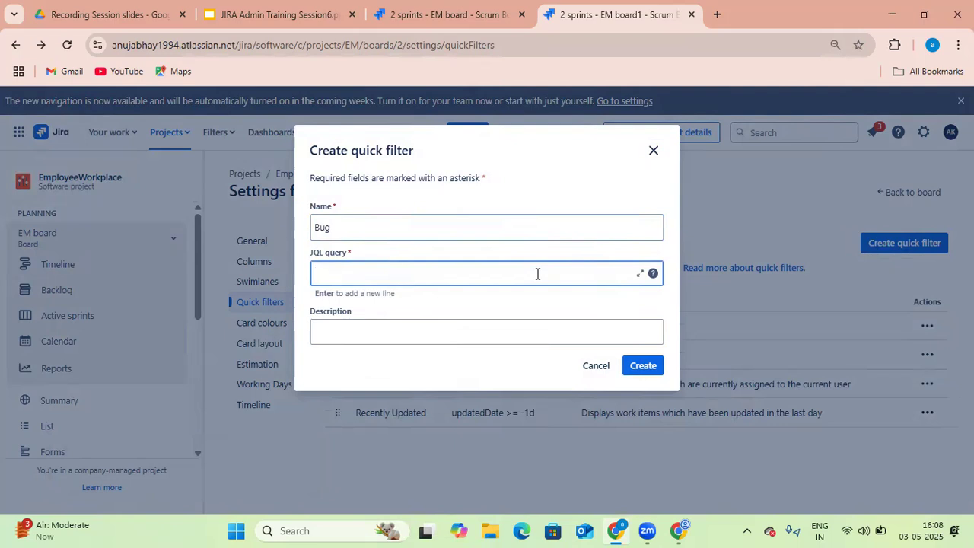
text(is)
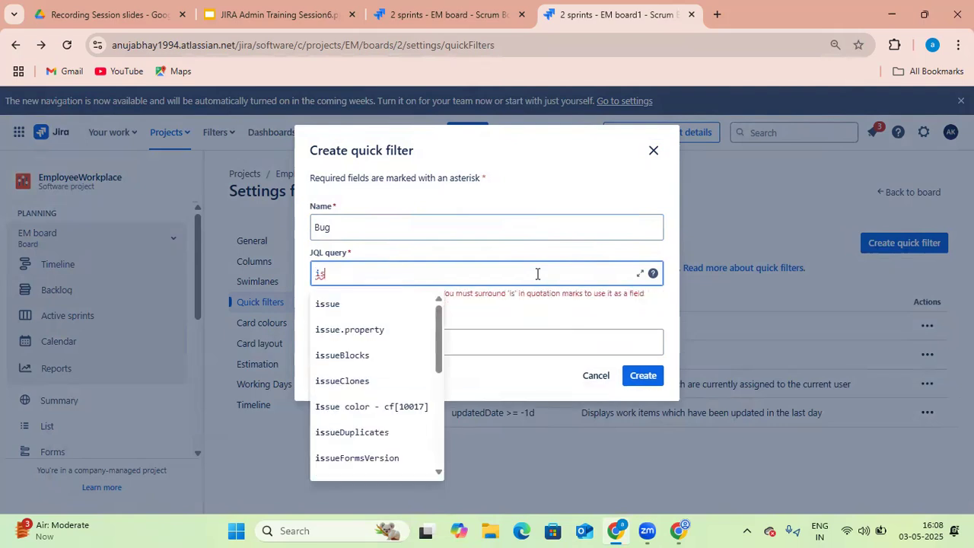
text(sue)
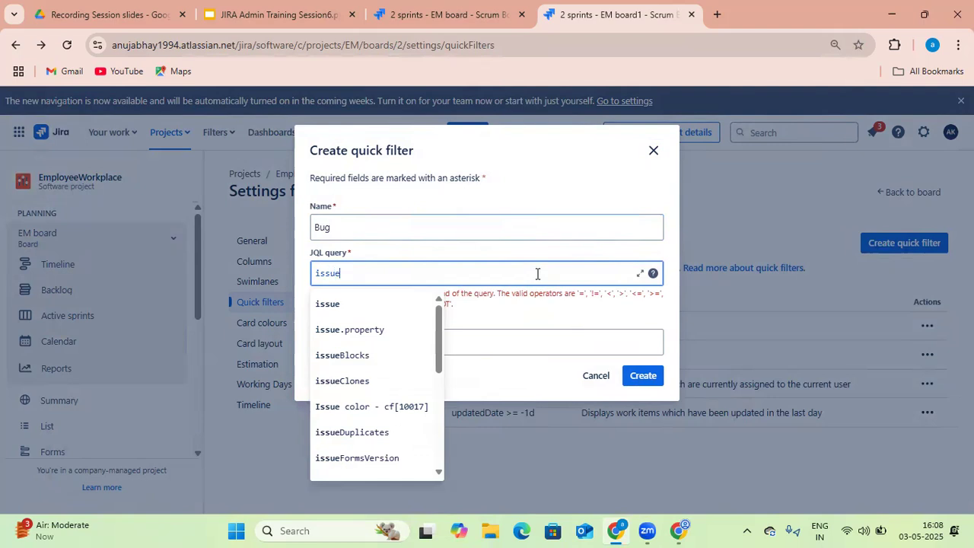
text(t)
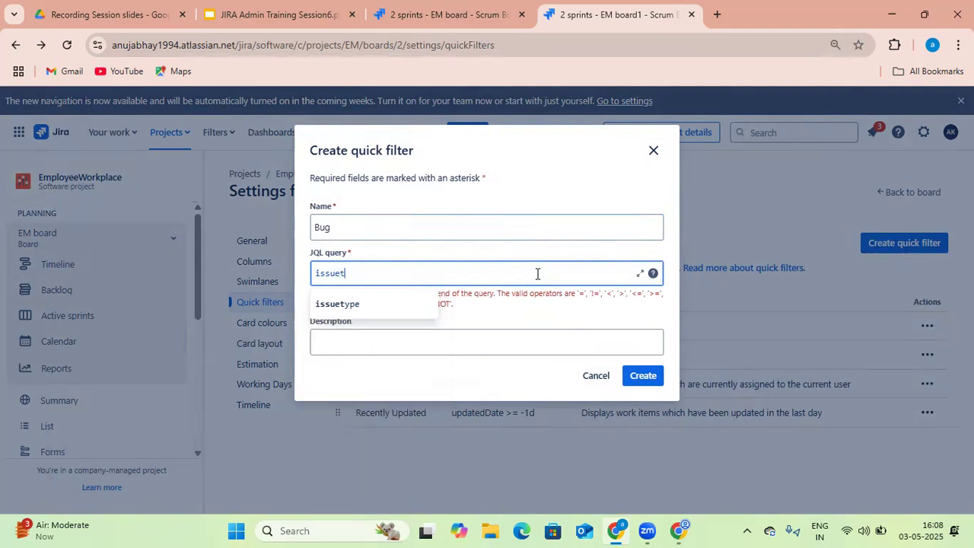
click(419, 303)
text(=)
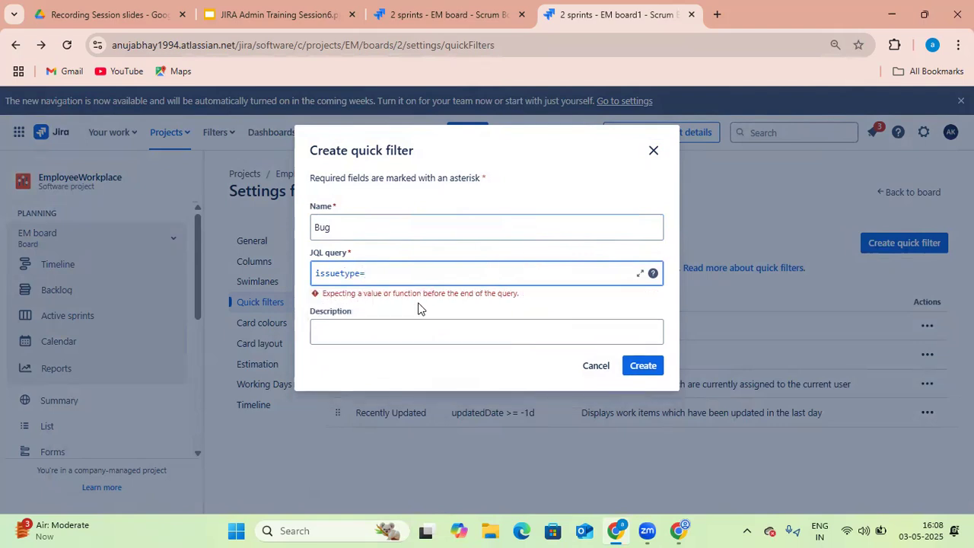
text(bug)
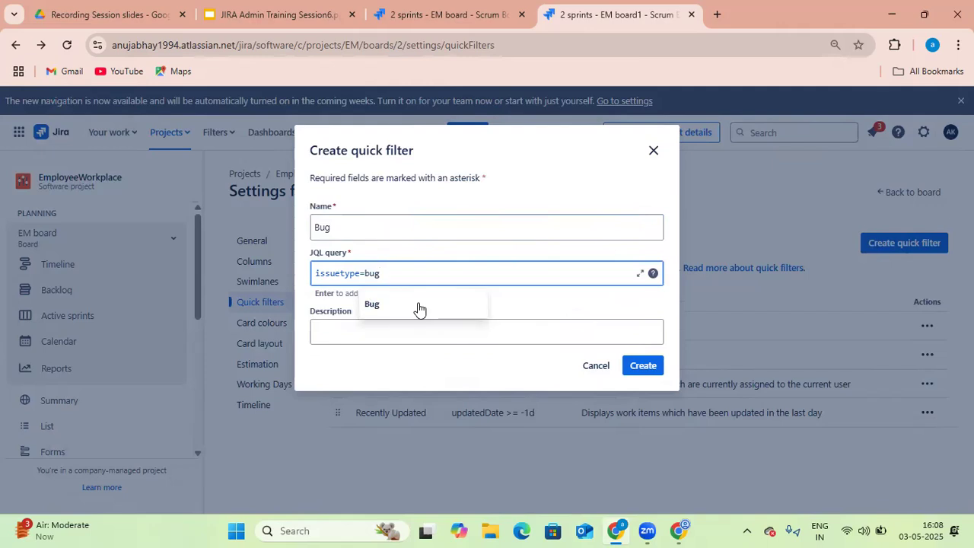
click(417, 305)
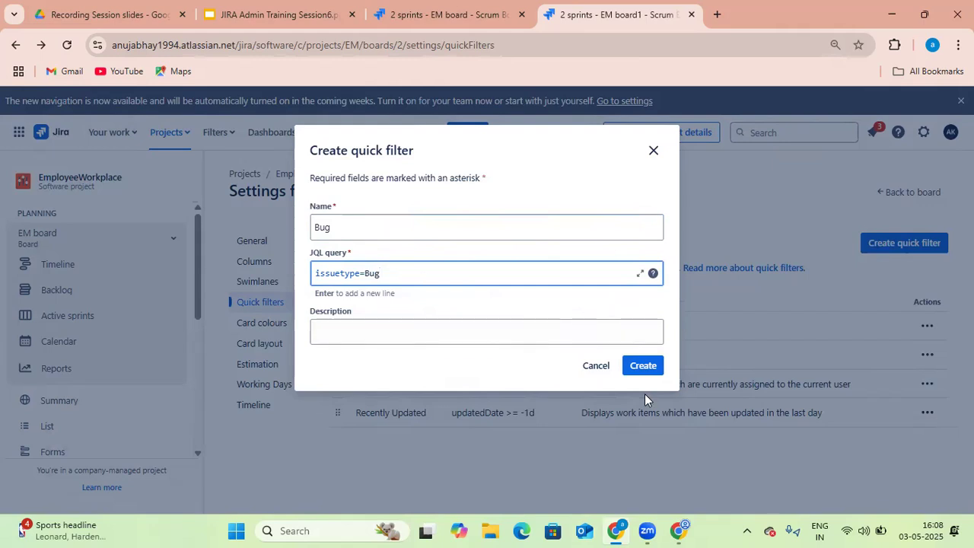
click(644, 366)
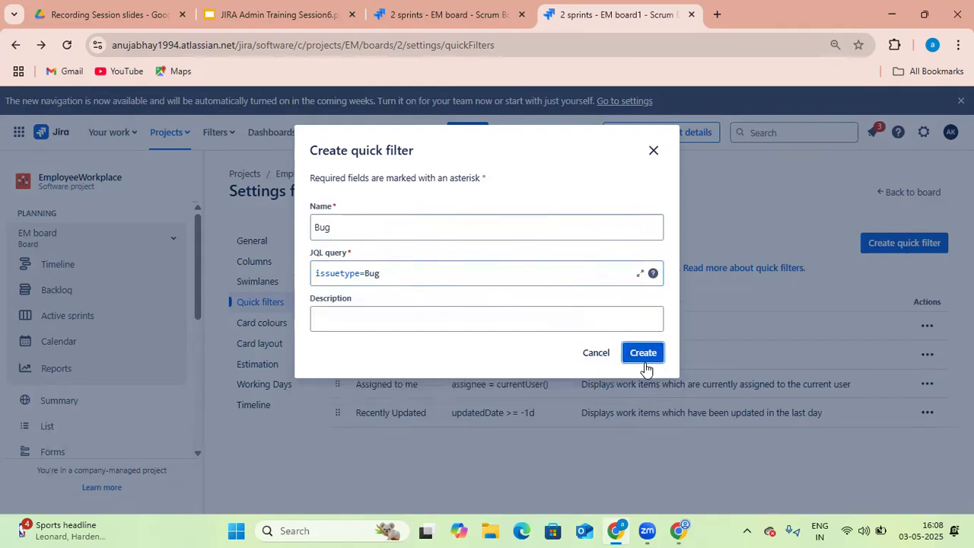
click(643, 353)
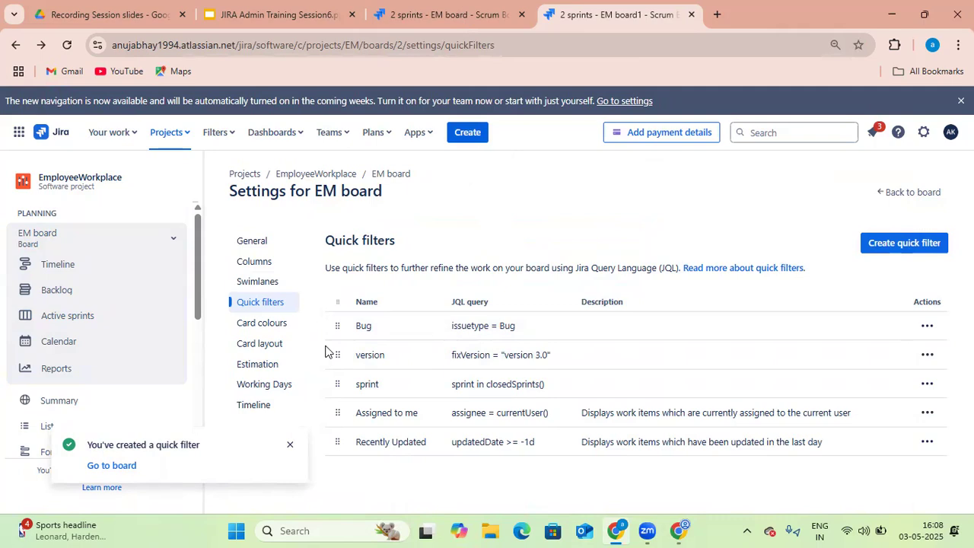
Open the backlog and create two Bug work items named bug 1 and bug 2 in the Backlog section
key(ctrl+shift+Tab)
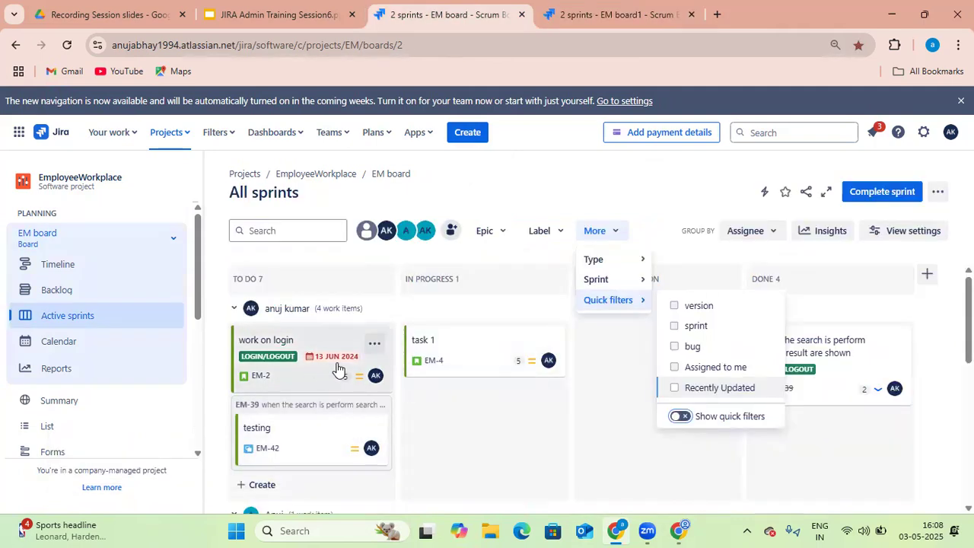
click(67, 290)
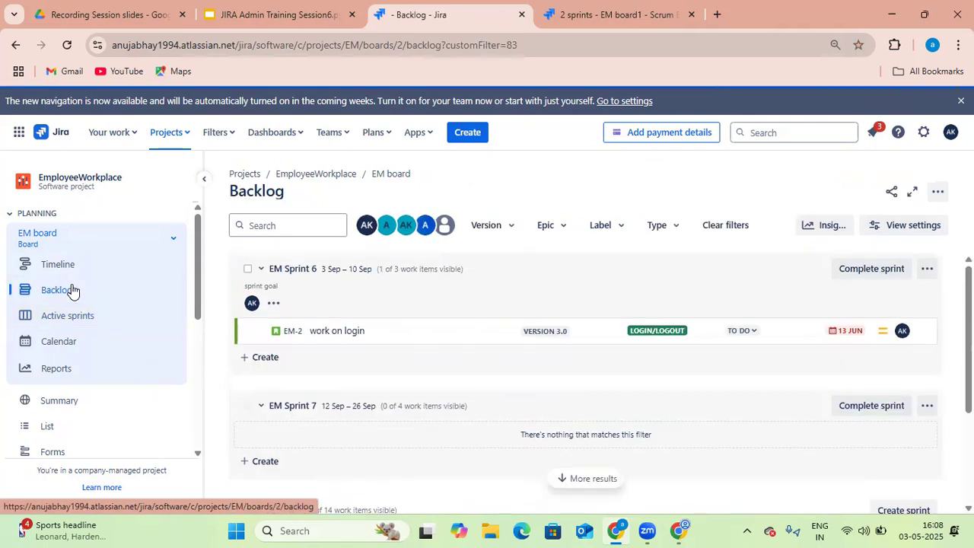
scroll(409, 388, down, 3)
scroll(369, 425, down, 1)
click(261, 461)
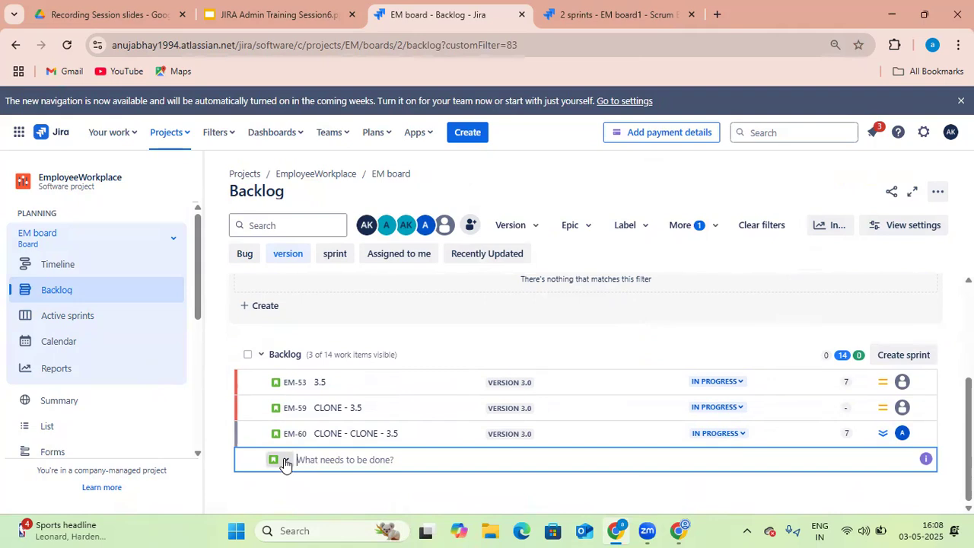
click(285, 461)
click(297, 410)
text(bu)
key(Return)
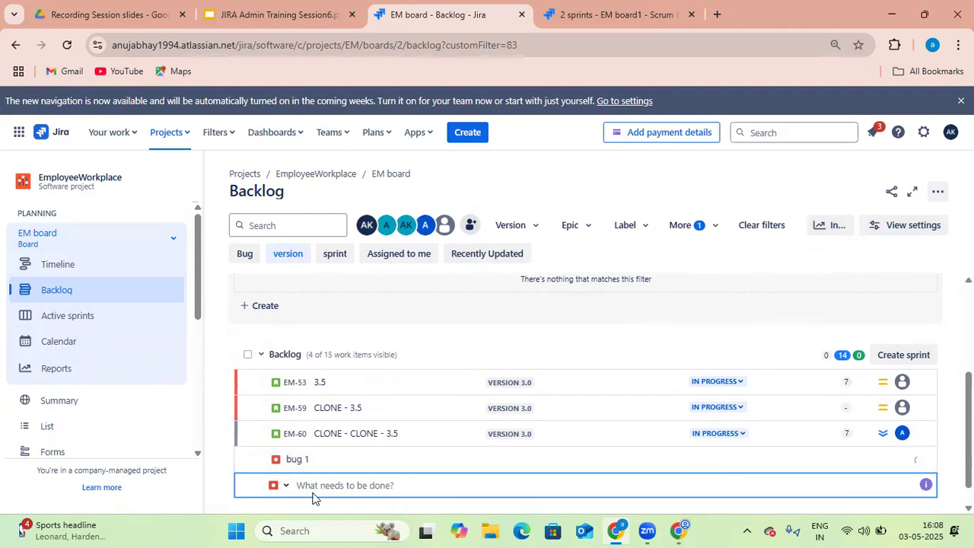
text(bug 2)
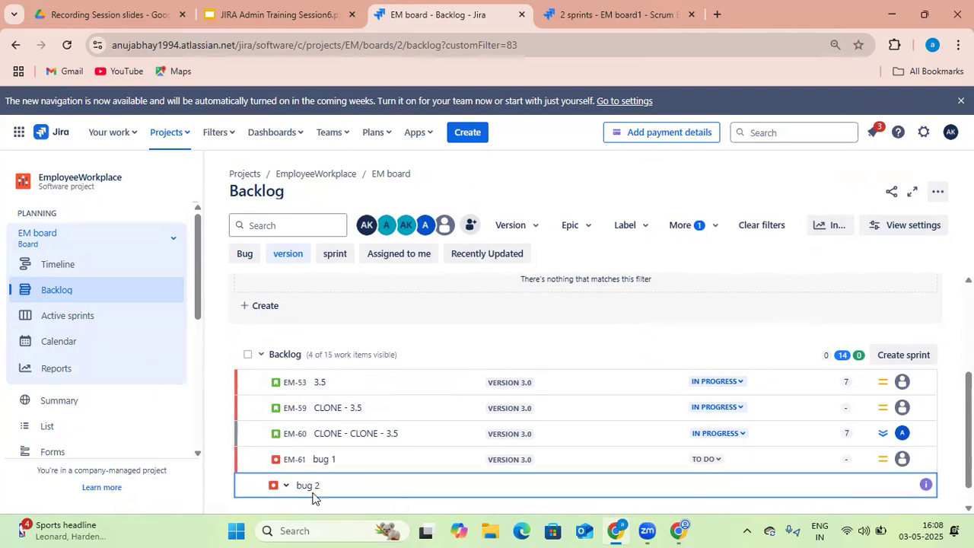
key(Return)
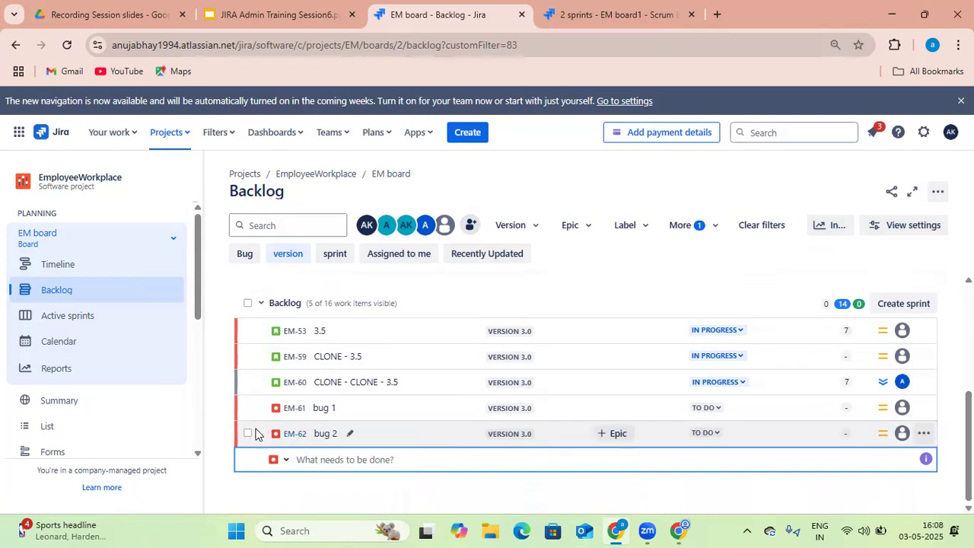
Select bug 1 and bug 2 and open the move options for the selected work items
click(247, 434)
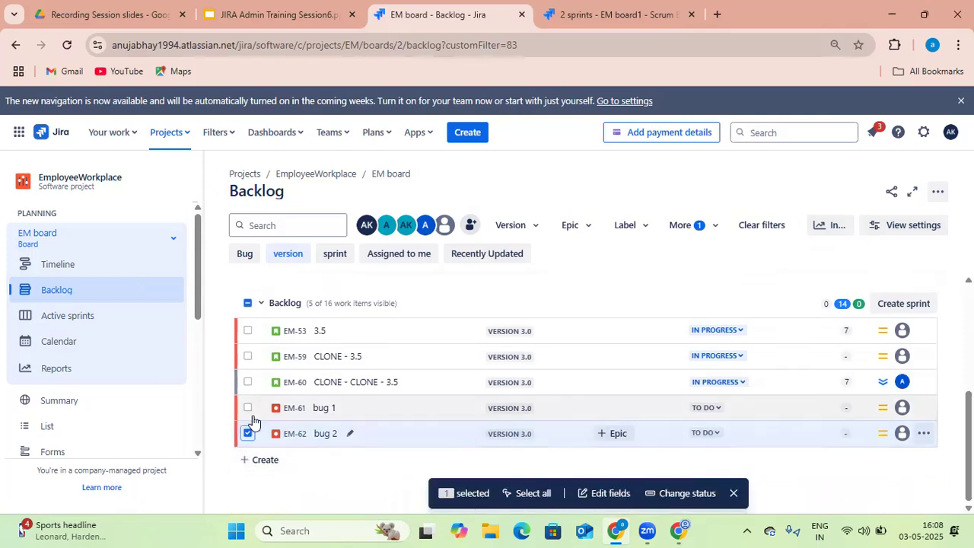
click(249, 407)
right_click(250, 408)
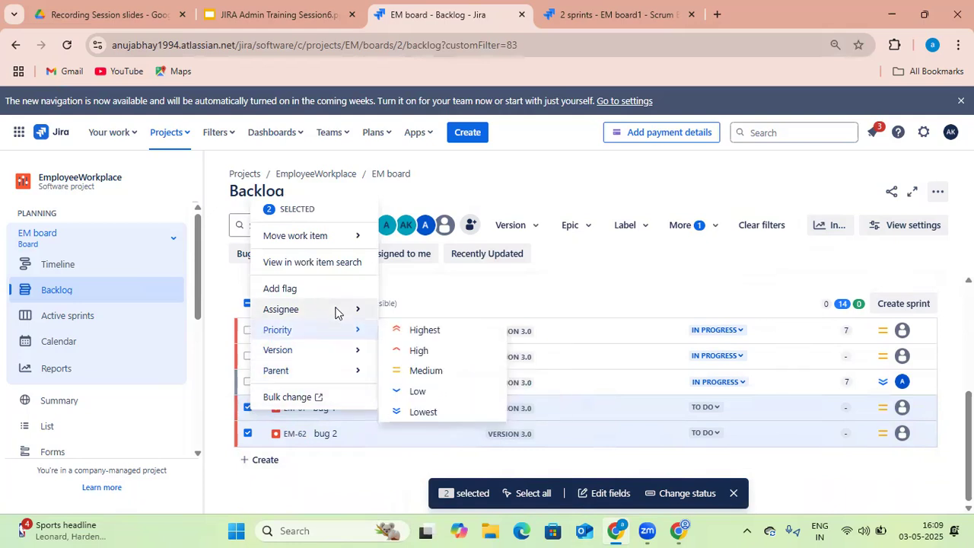
mouse_move(352, 232)
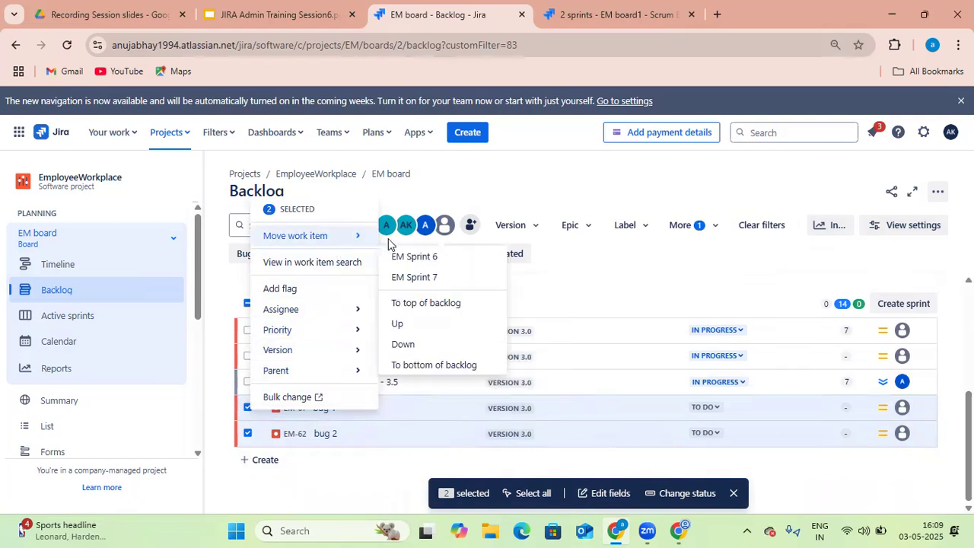
click(511, 184)
click(606, 13)
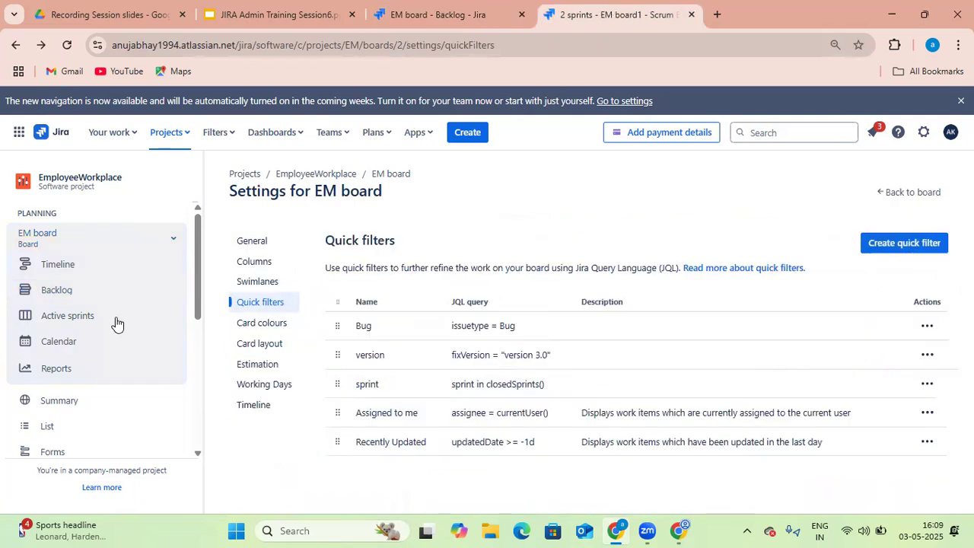
key(ctrl+shift+Tab)
scroll(400, 322, up, 3)
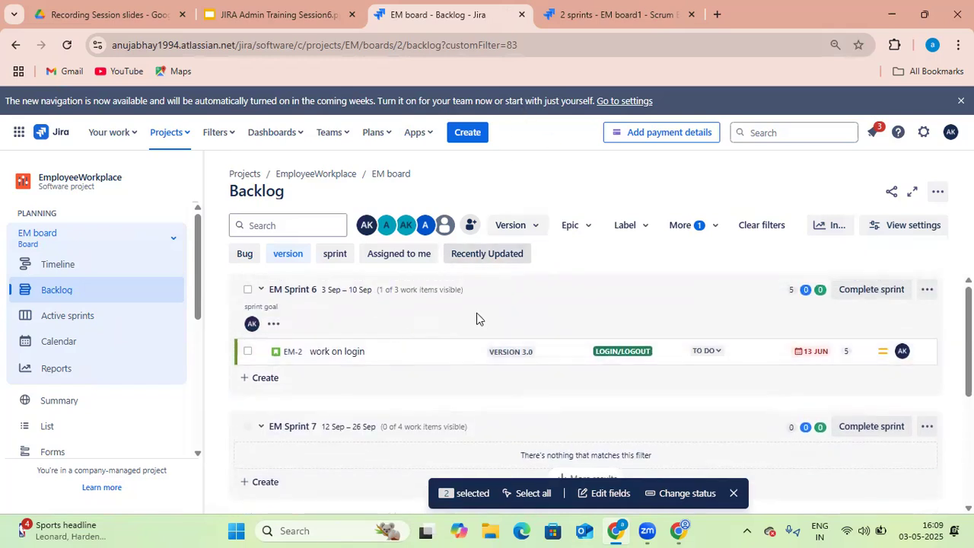
Move the selected bug 1 and bug 2 from the backlog into EM Sprint 6 and confirm the move
scroll(477, 324, down, 5)
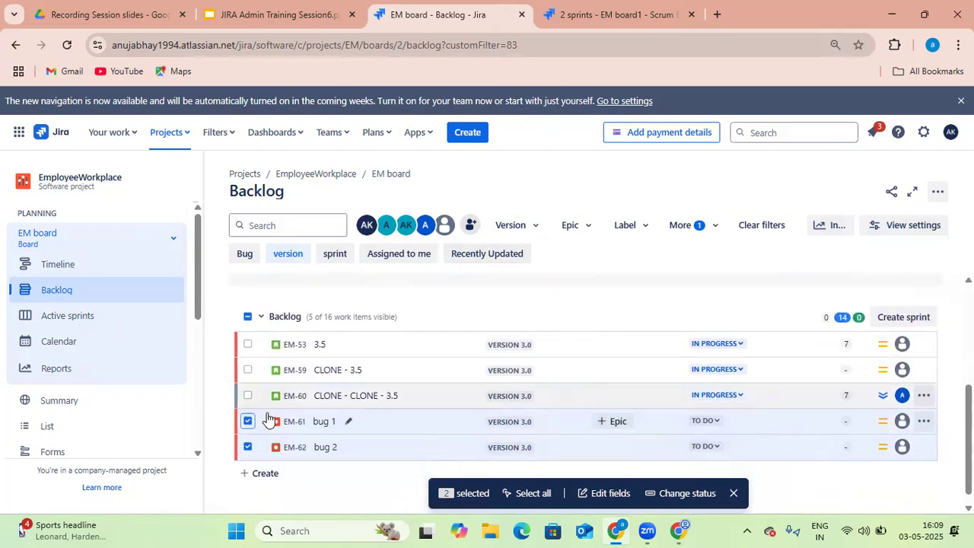
right_click(268, 419)
mouse_move(358, 258)
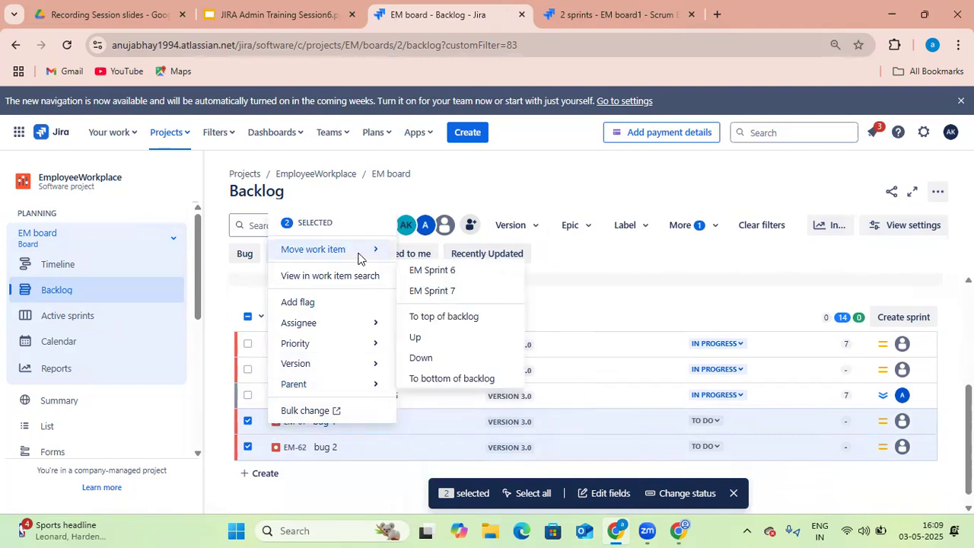
click(429, 269)
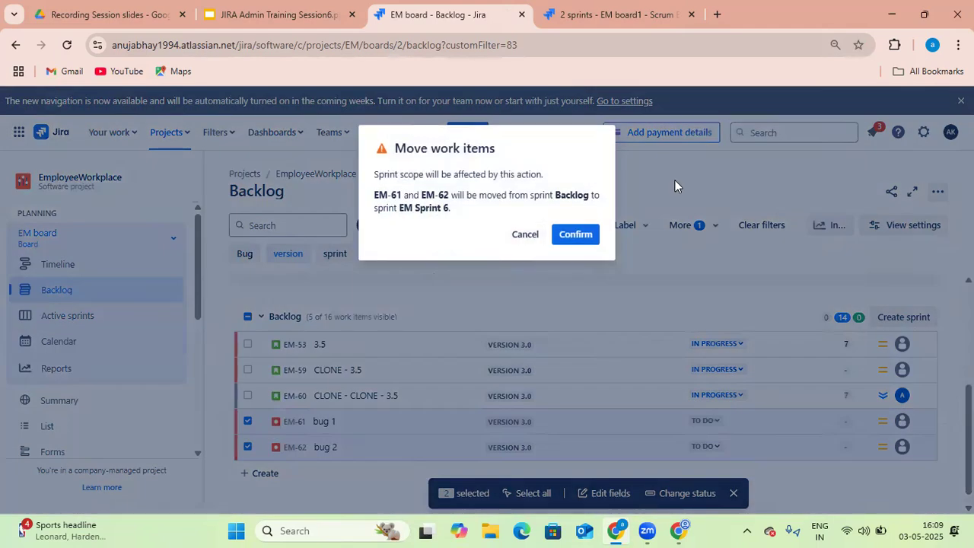
click(587, 237)
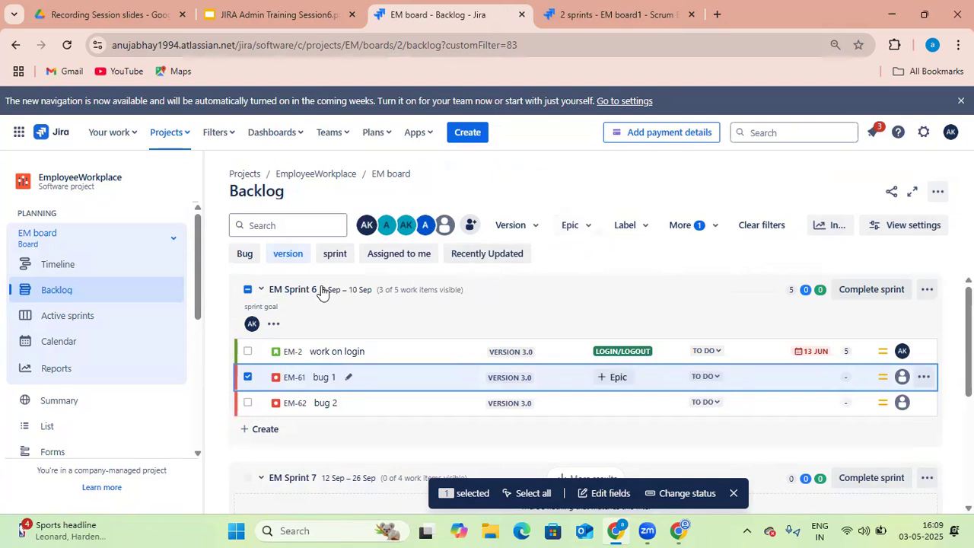
On the active sprint board, turn on the quick filters bar and apply the Bug quick filter
click(107, 318)
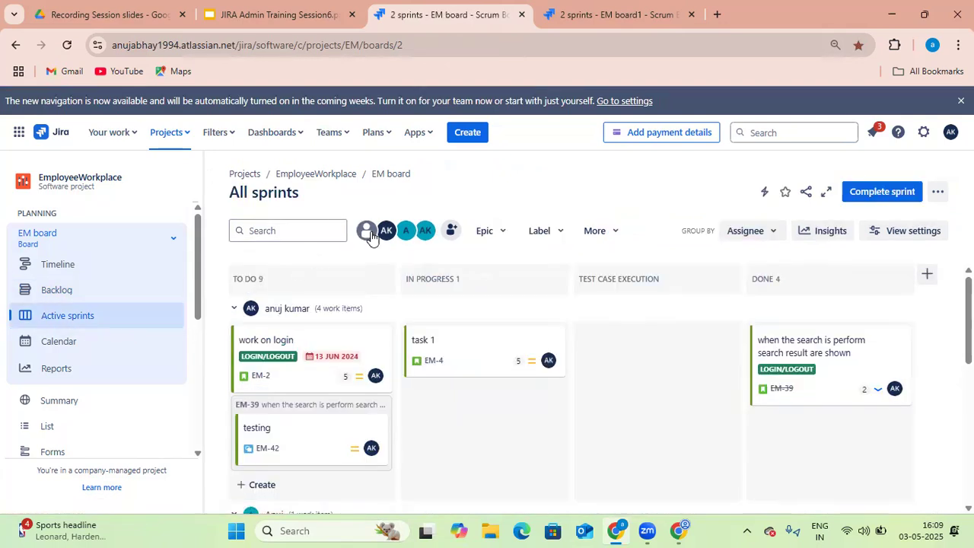
click(601, 233)
mouse_move(629, 305)
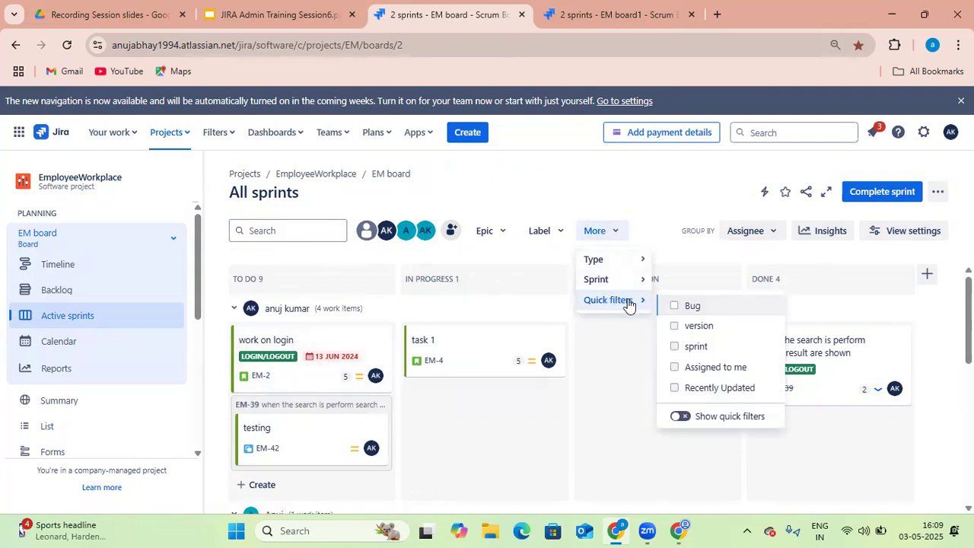
click(679, 417)
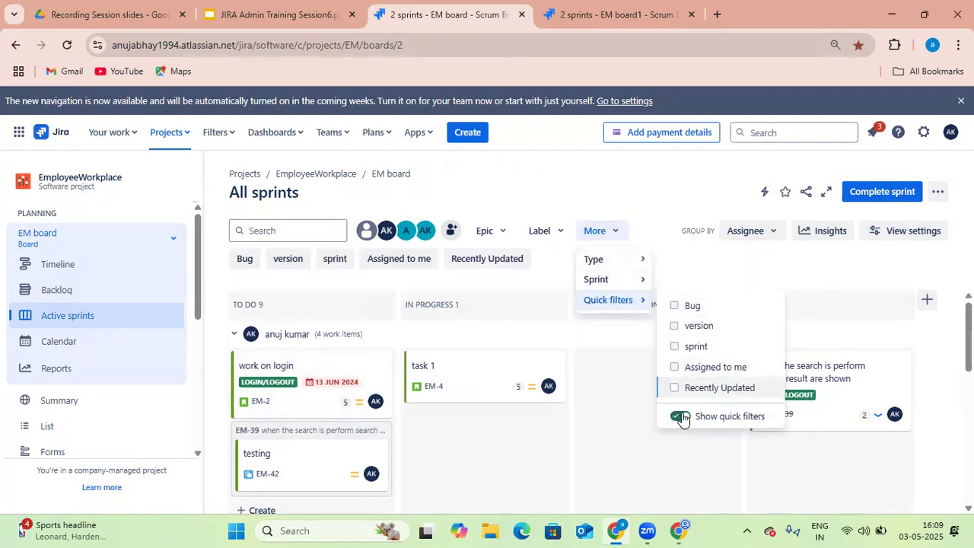
click(244, 260)
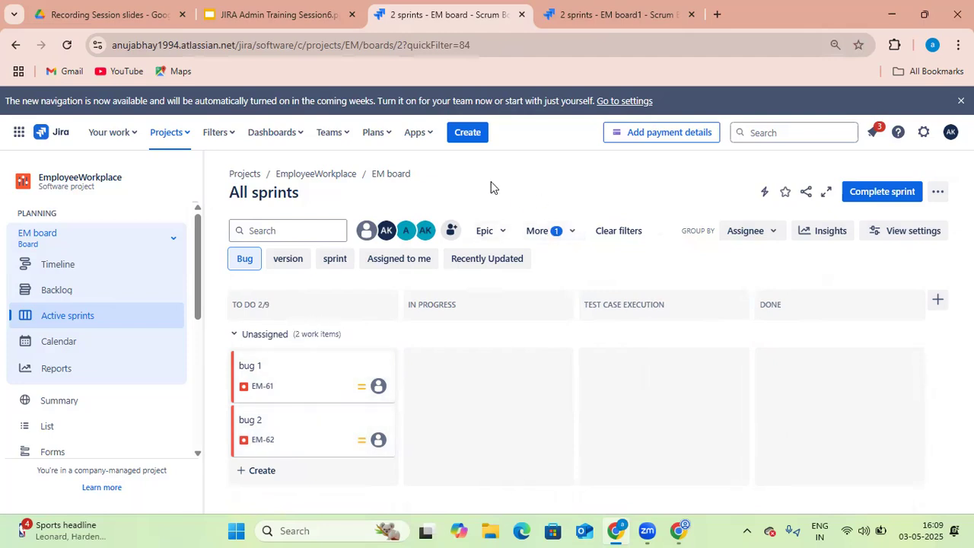
Open the board's Card colours settings in the settings tab
click(590, 9)
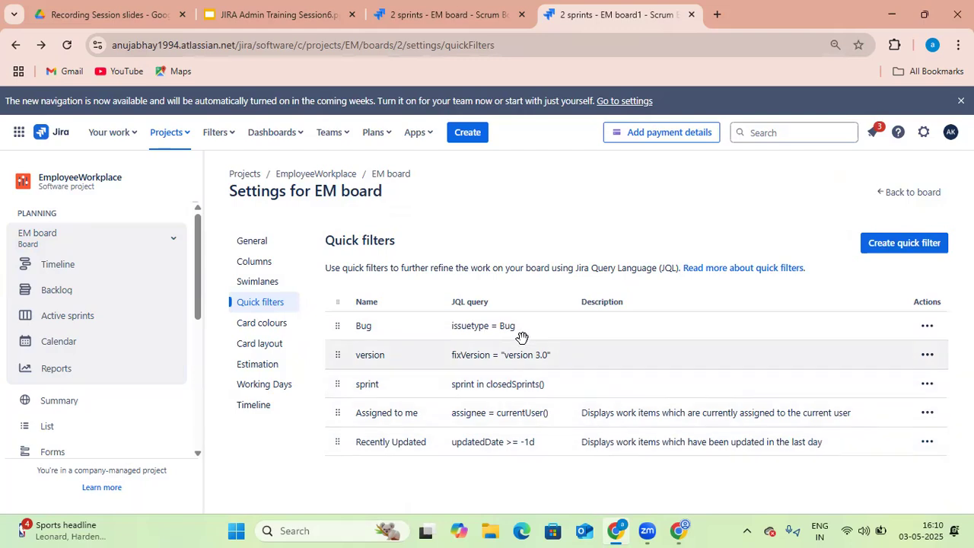
click(278, 326)
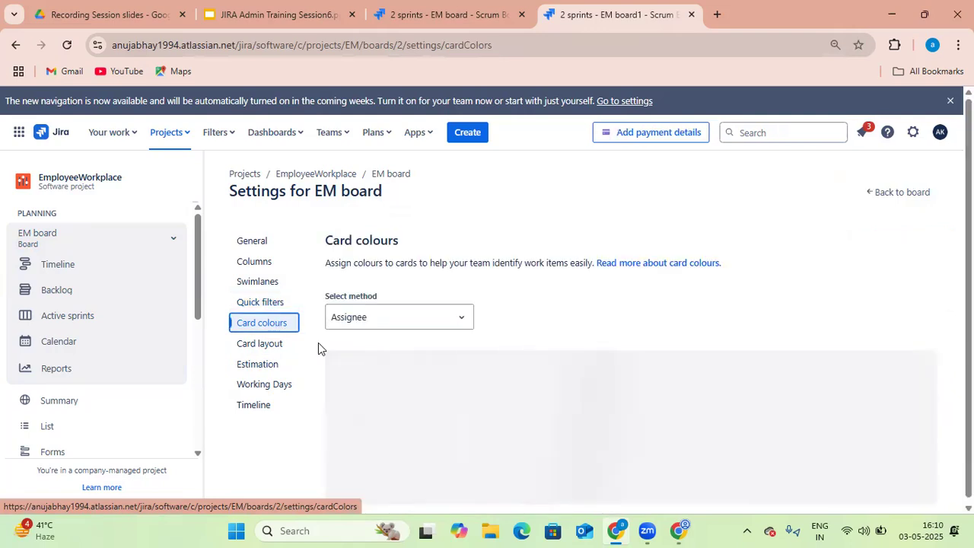
Back on the board, clear the applied filters and turn off the quick filters bar
click(451, 15)
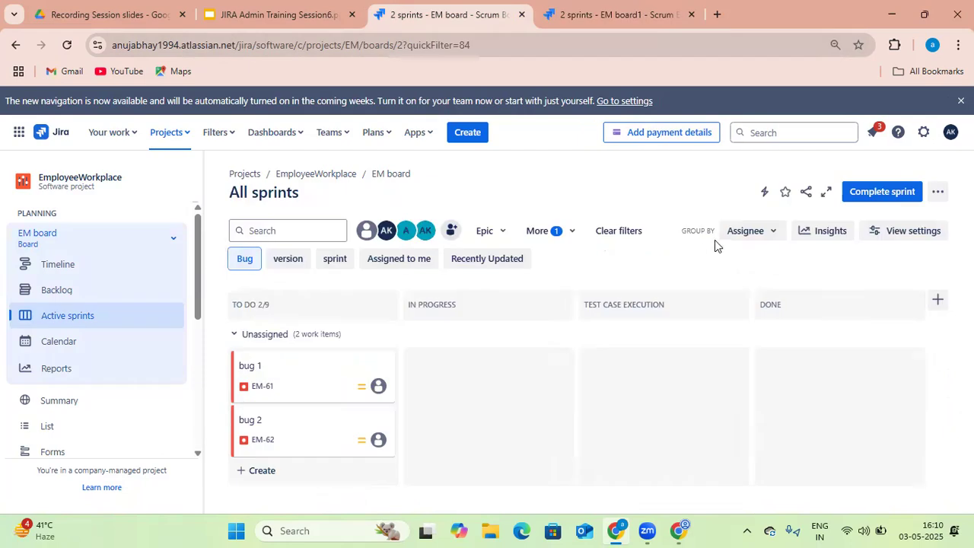
click(618, 230)
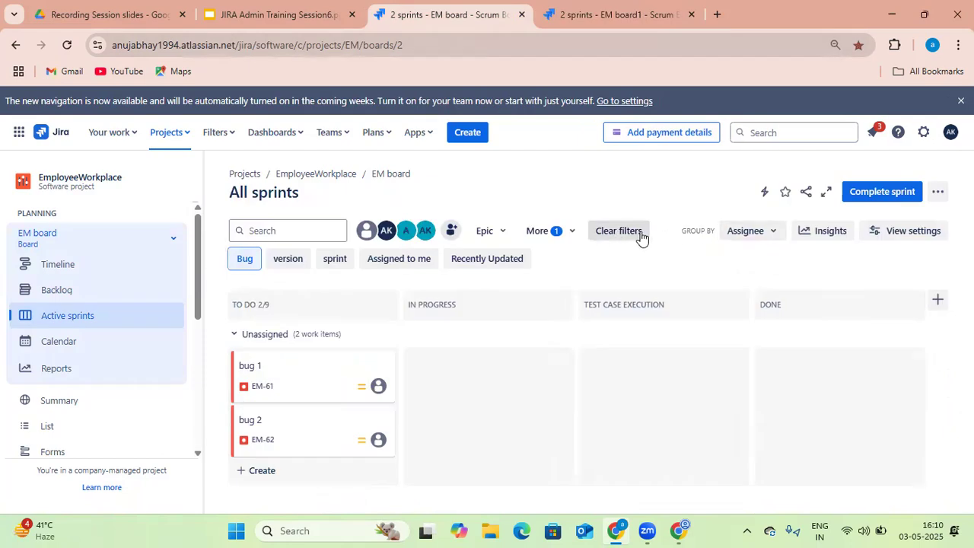
click(564, 234)
click(570, 320)
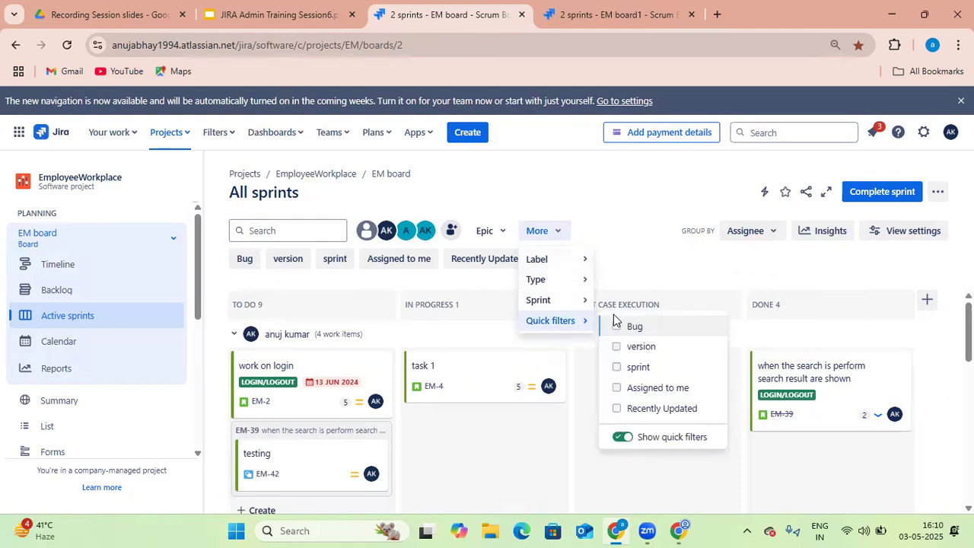
click(620, 437)
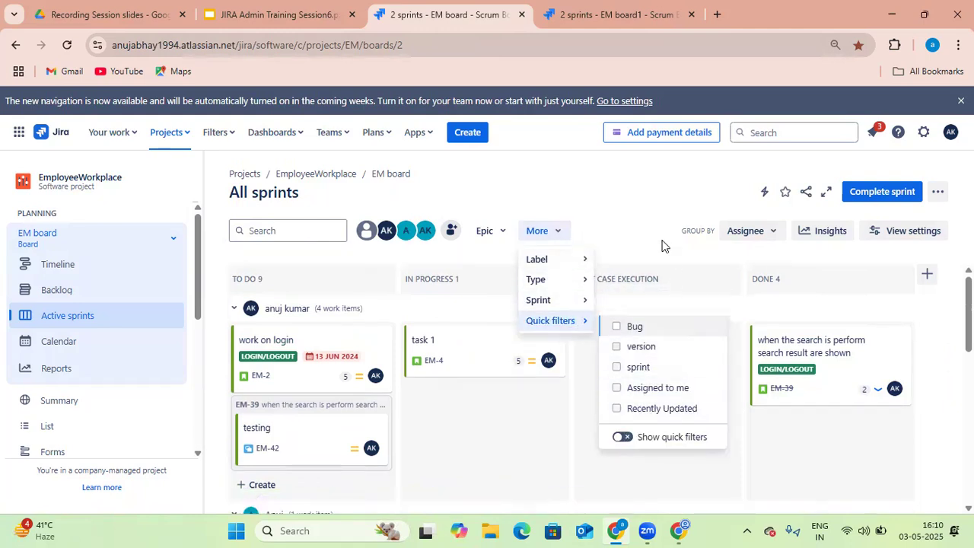
click(627, 287)
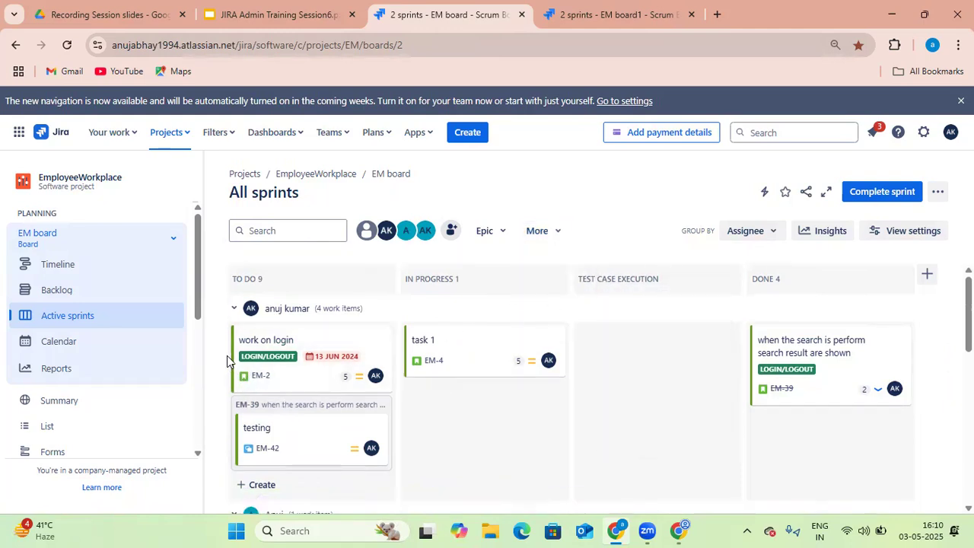
scroll(305, 406, down, 2)
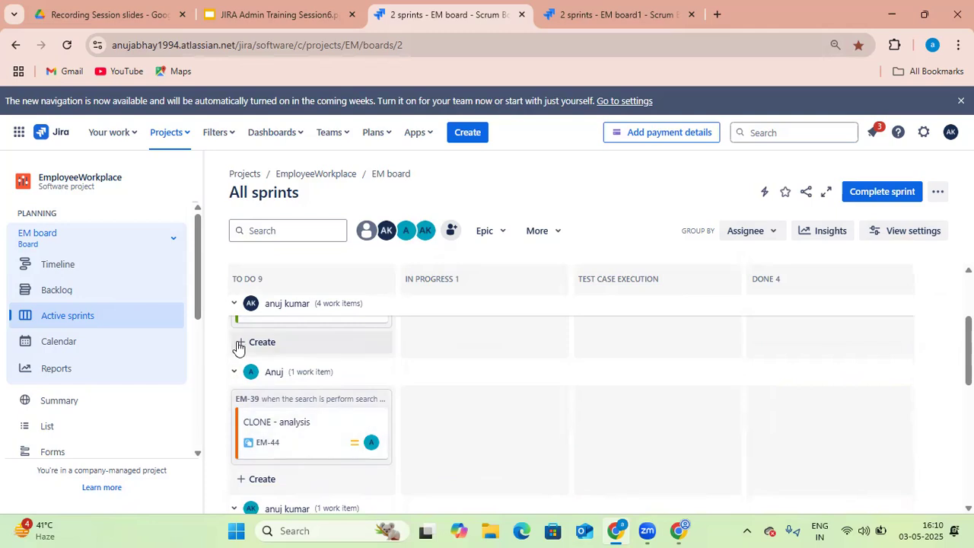
scroll(269, 454, up, 1)
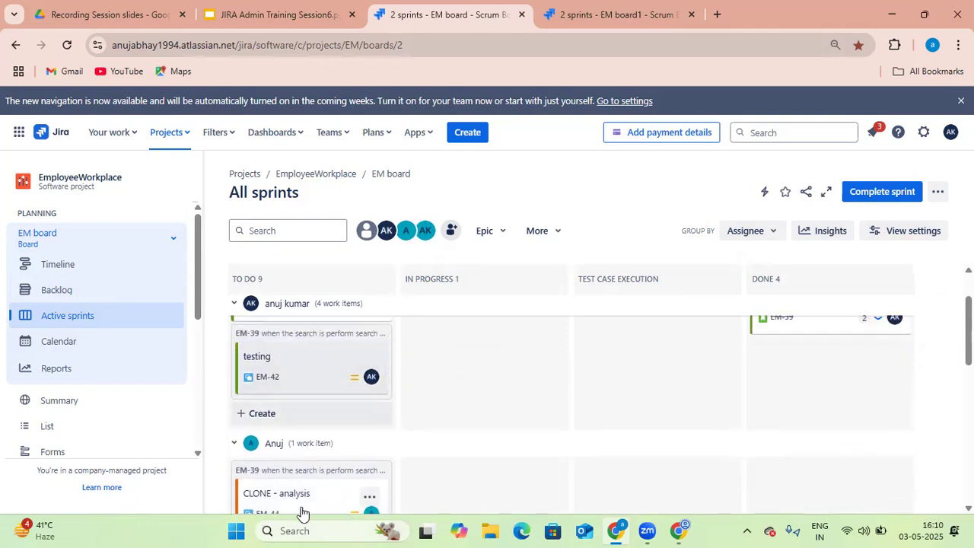
scroll(309, 489, down, 1)
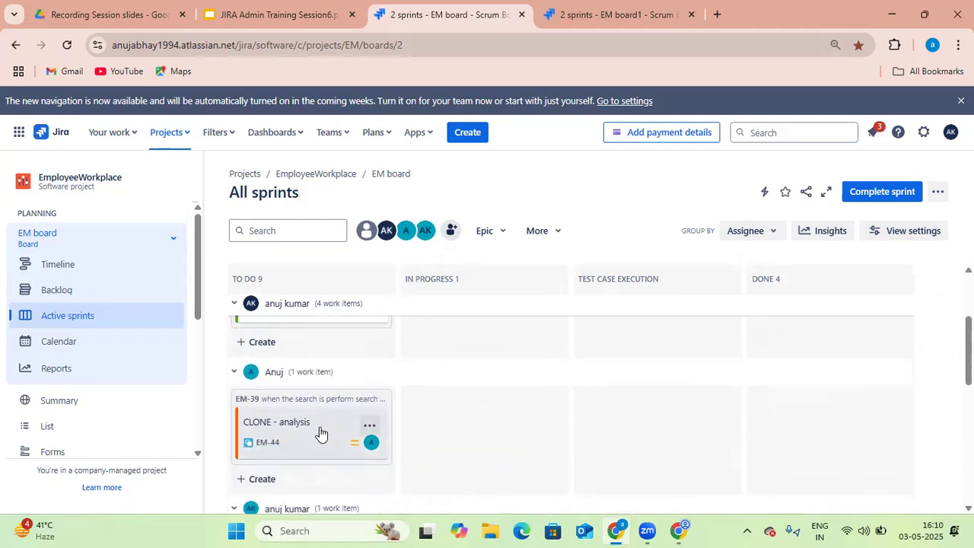
scroll(262, 431, up, 1)
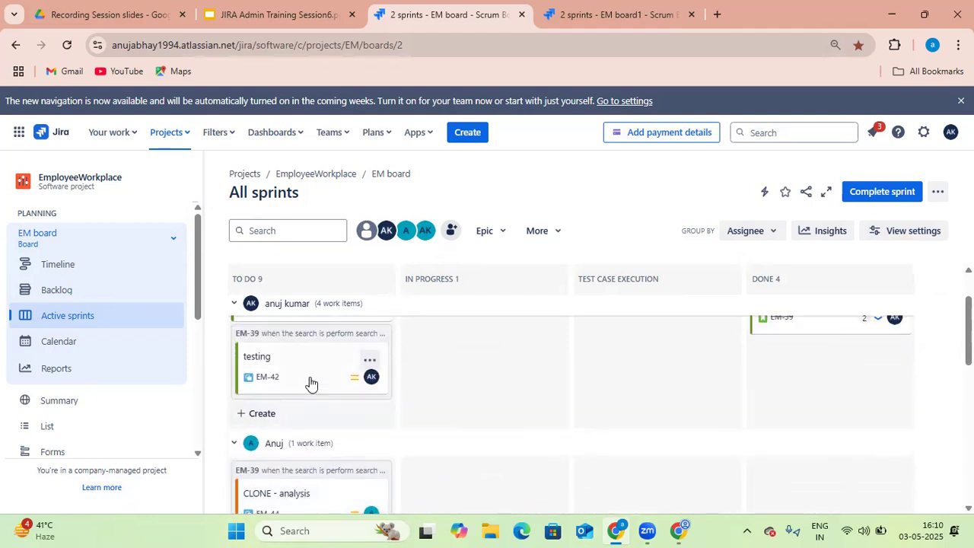
Change the card colour method to Work types in the board settings
click(620, 14)
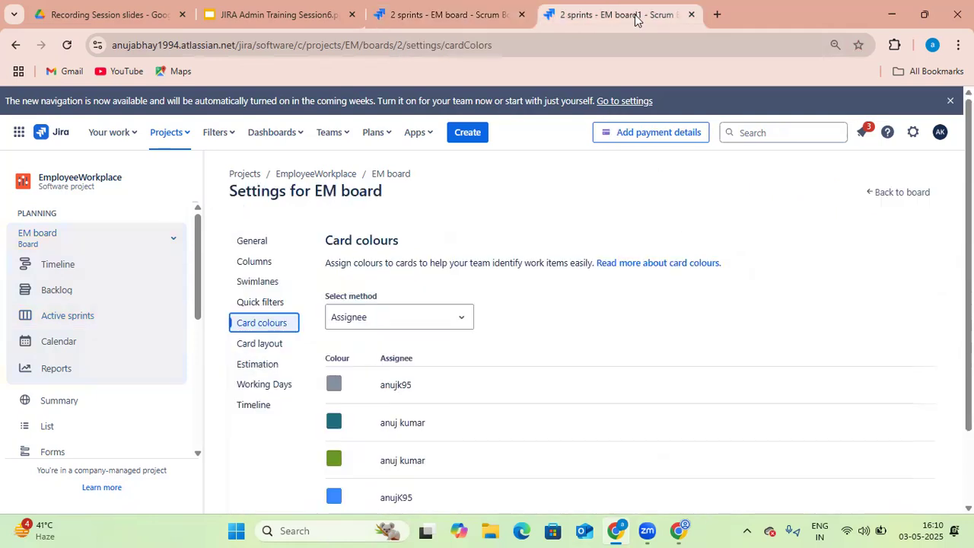
click(451, 323)
click(446, 348)
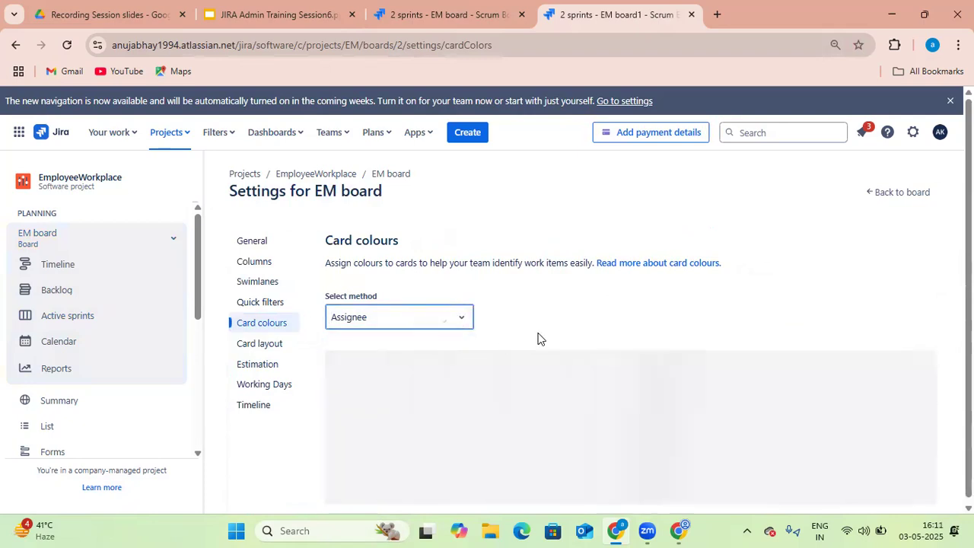
Set the Bug card colour to a dark green and the Story card colour to Dark Orange
scroll(563, 332, down, 1)
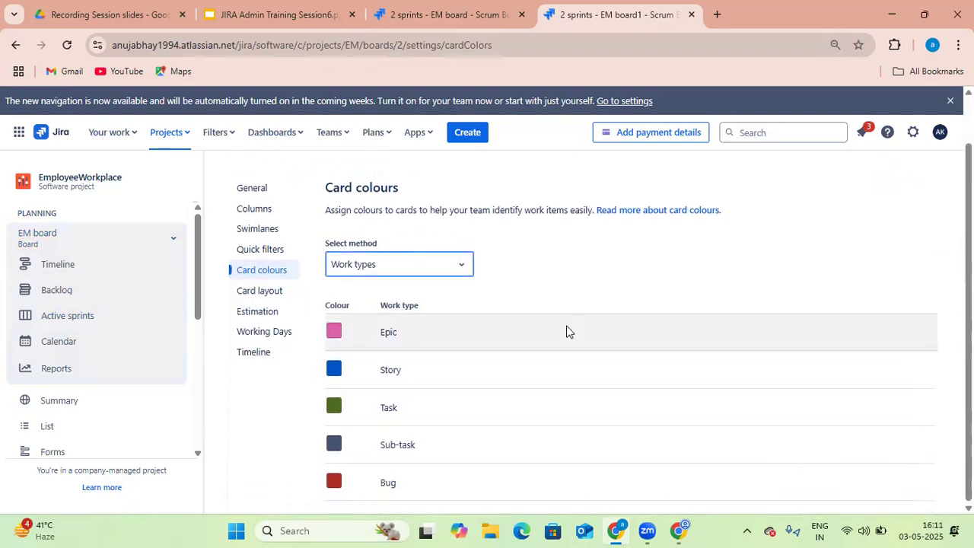
click(334, 484)
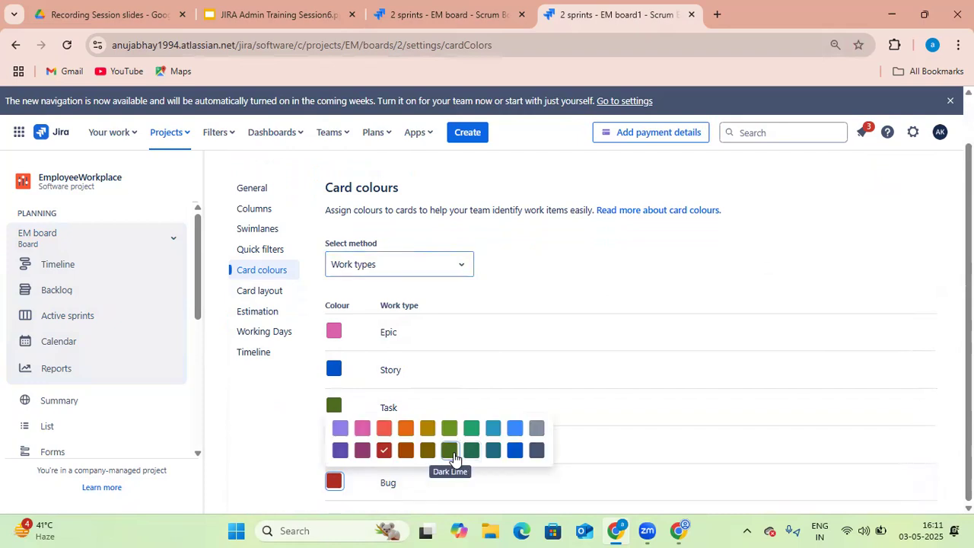
click(466, 452)
click(335, 372)
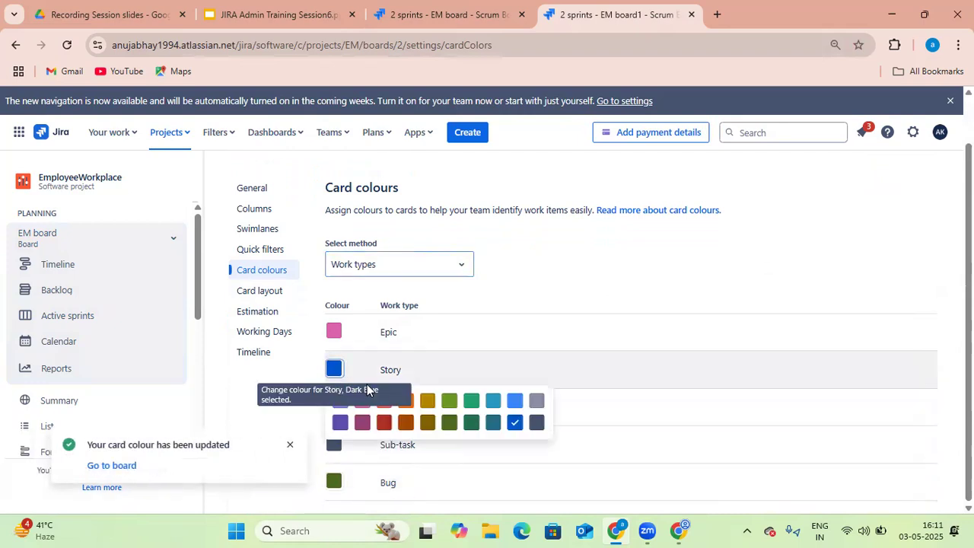
click(405, 423)
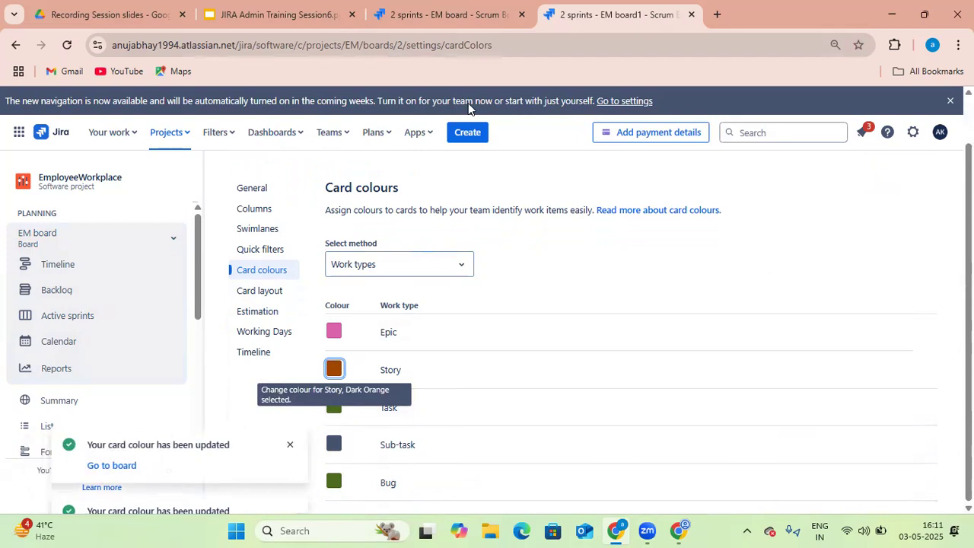
Reload the active sprint board and scroll through the cards to review their colours
click(478, 24)
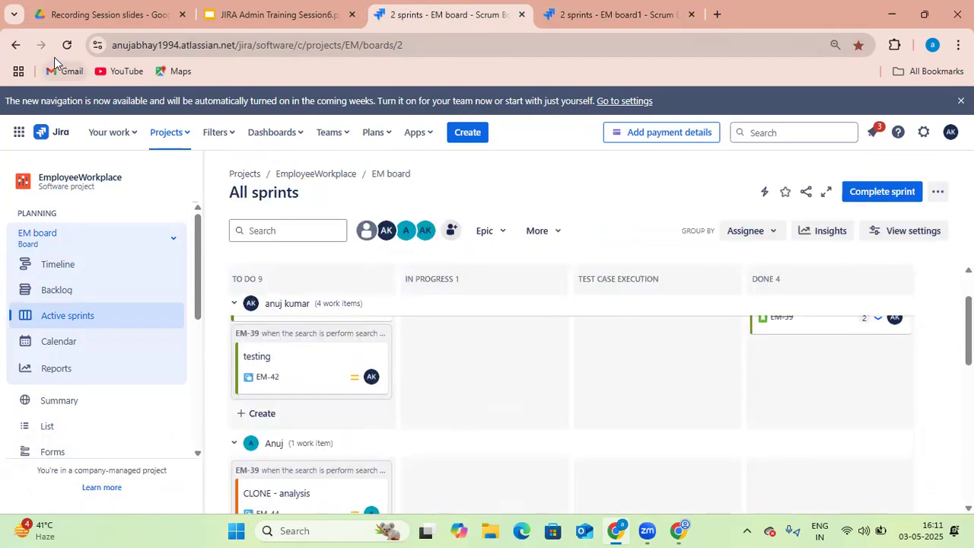
click(67, 45)
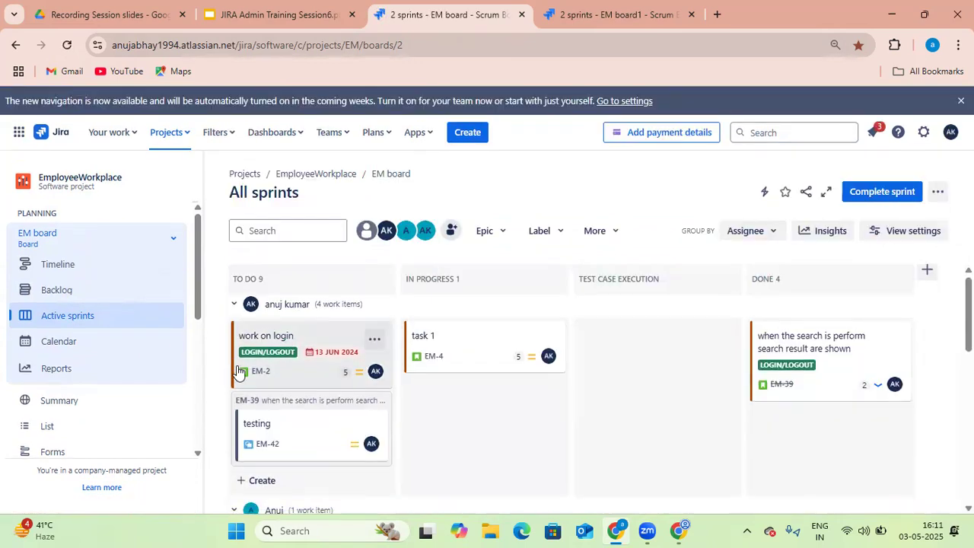
scroll(337, 424, down, 2)
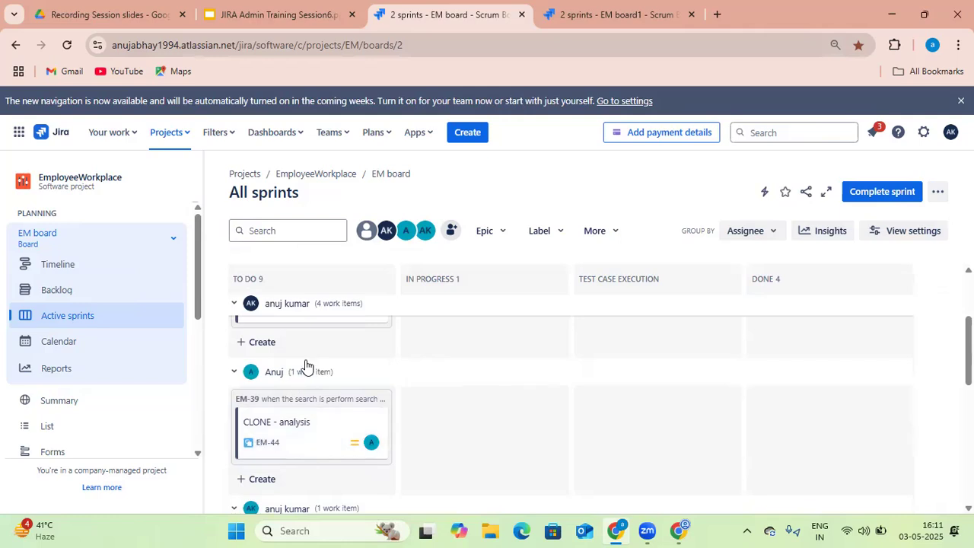
scroll(304, 365, up, 1)
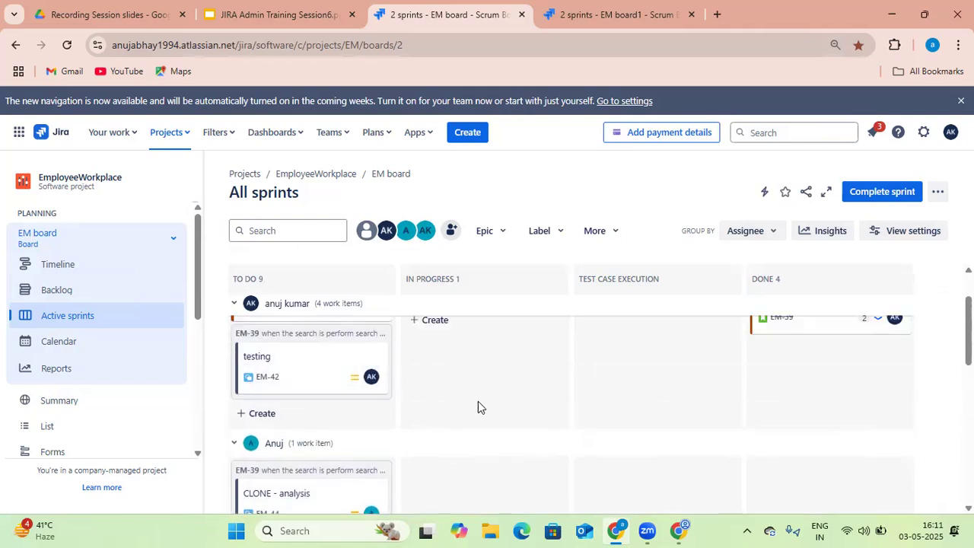
scroll(479, 405, up, 1)
scroll(487, 400, down, 1)
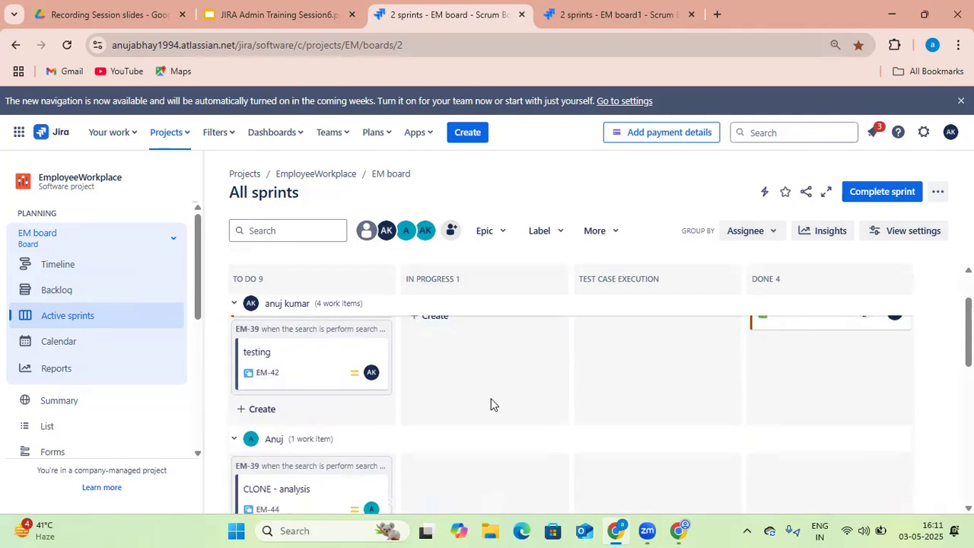
scroll(486, 399, down, 3)
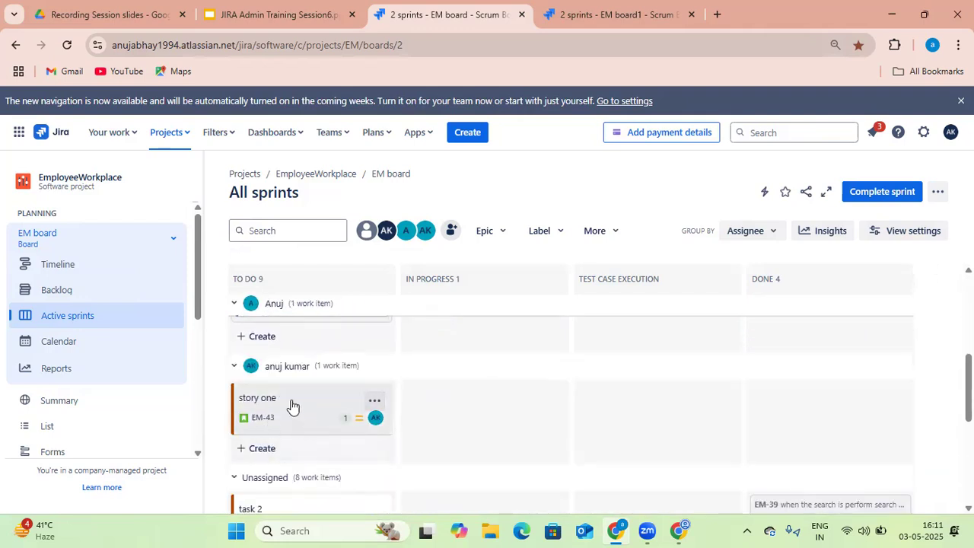
Switch the card colour method to Priorities in the board settings
click(579, 18)
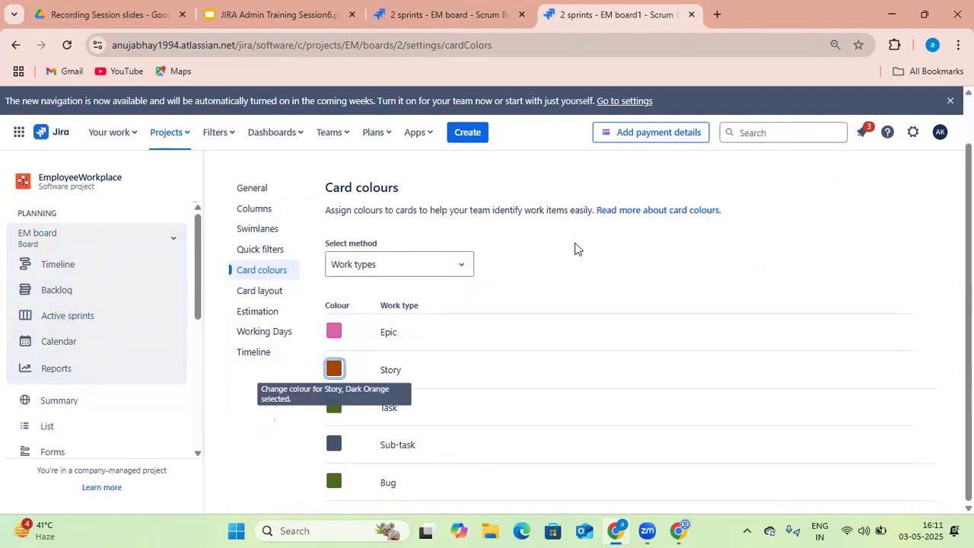
click(417, 263)
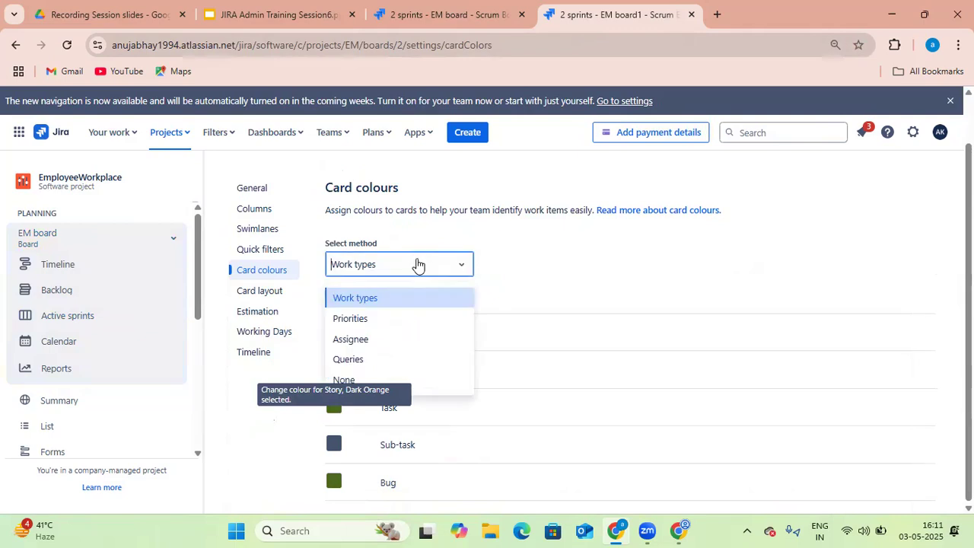
click(419, 319)
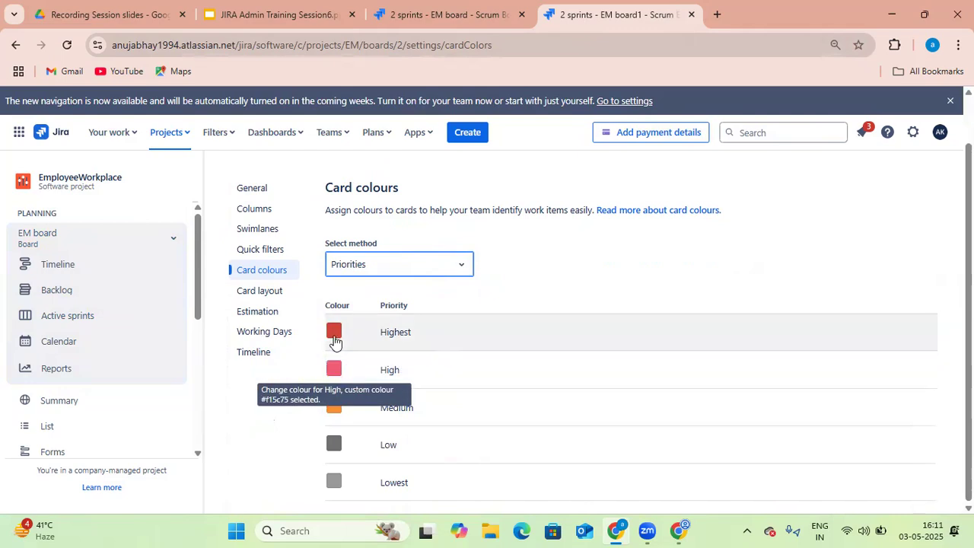
click(335, 339)
click(521, 288)
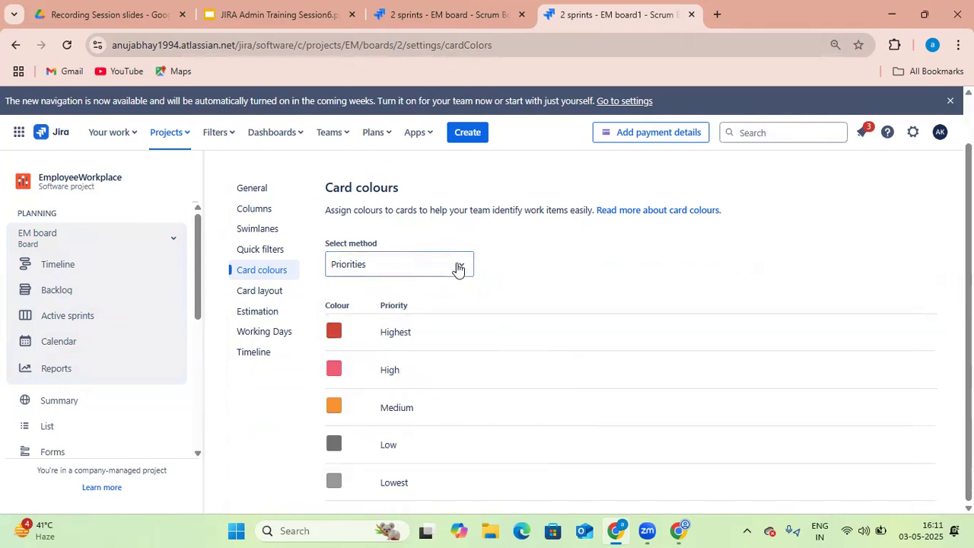
click(458, 268)
click(419, 343)
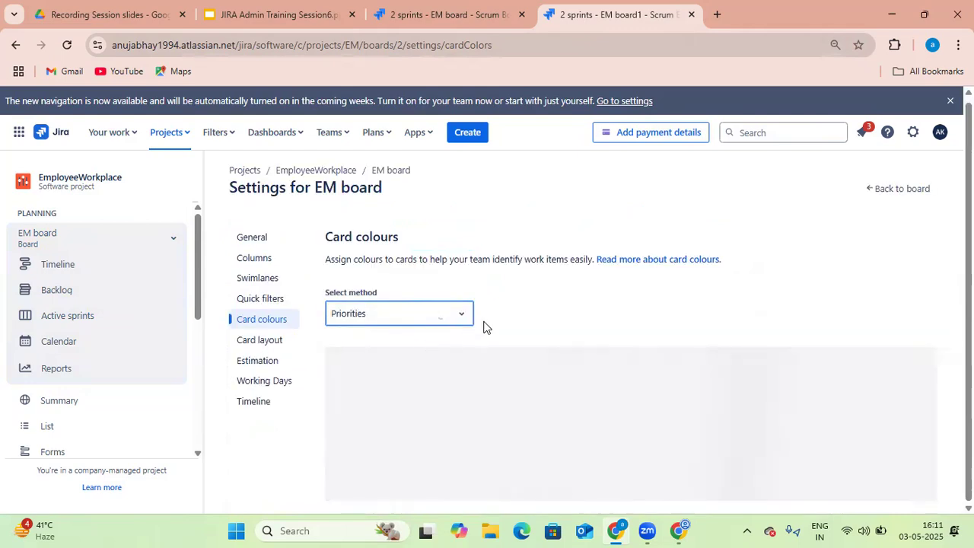
scroll(583, 300, down, 2)
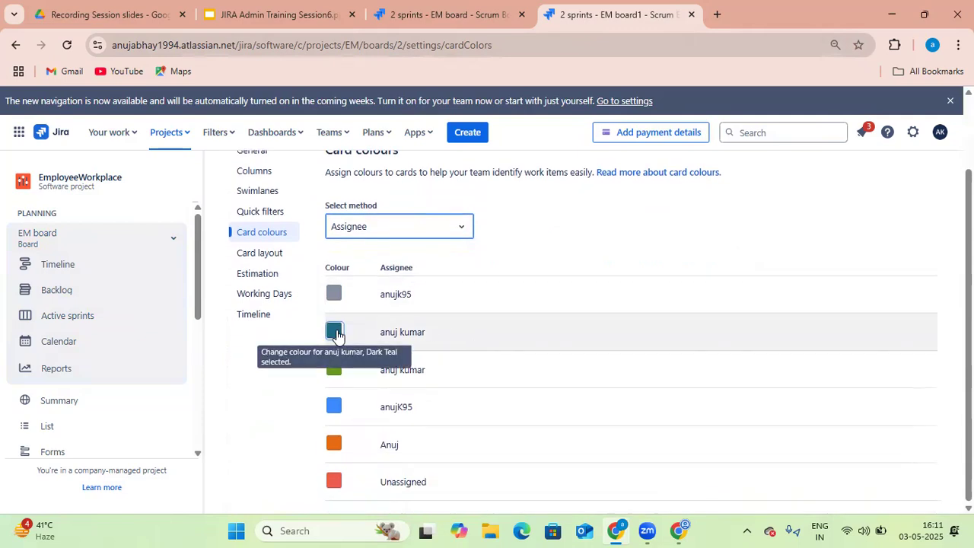
click(334, 331)
click(470, 362)
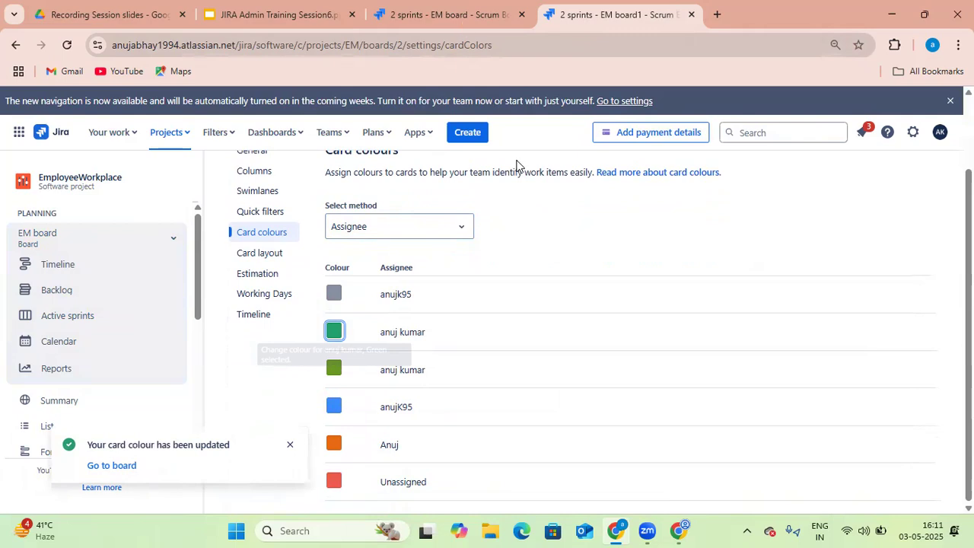
Review the sprint board, then open the board's Card layout settings
key(ctrl+shift+Tab)
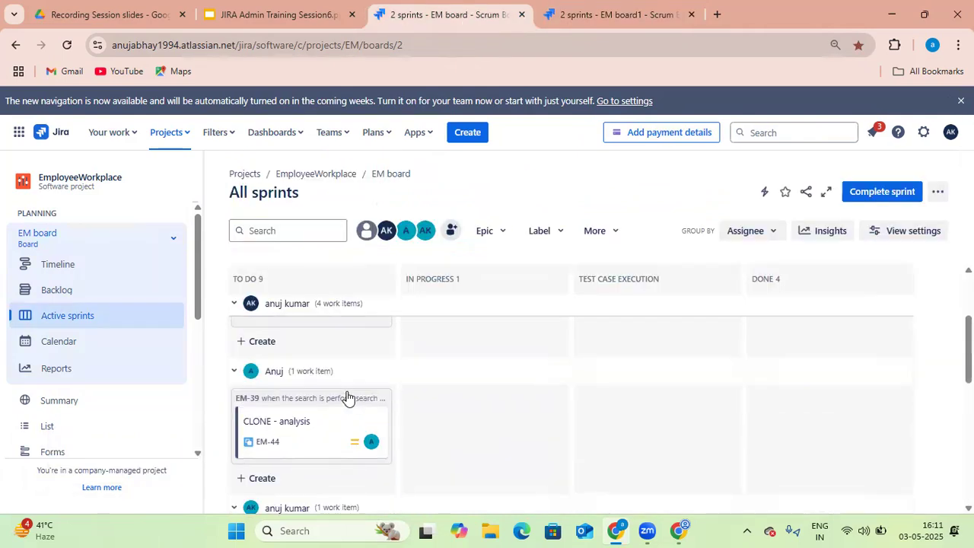
click(612, 18)
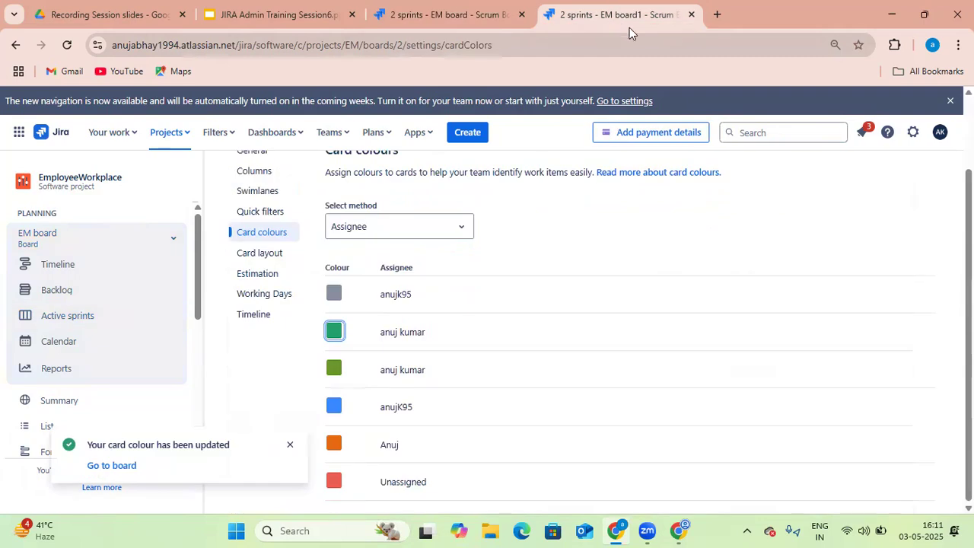
click(288, 258)
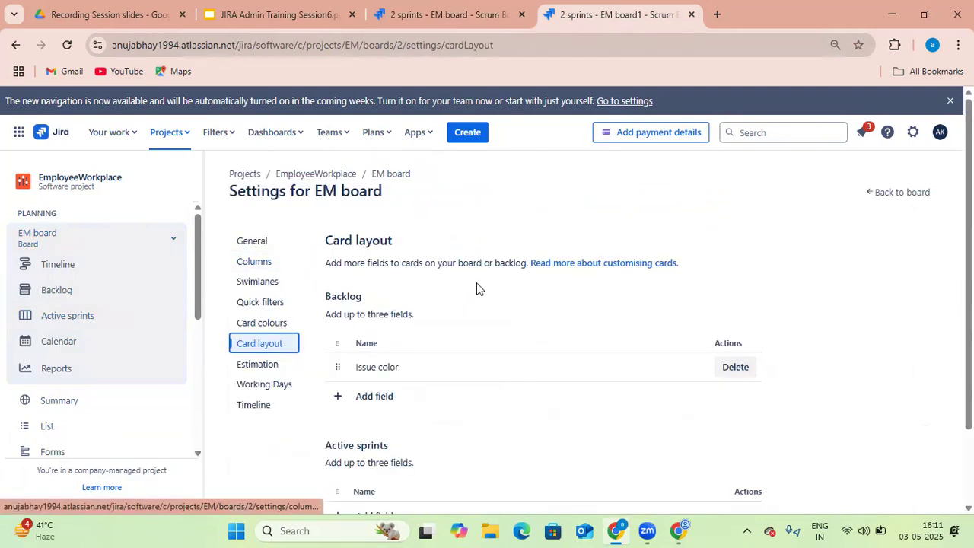
scroll(511, 297, down, 1)
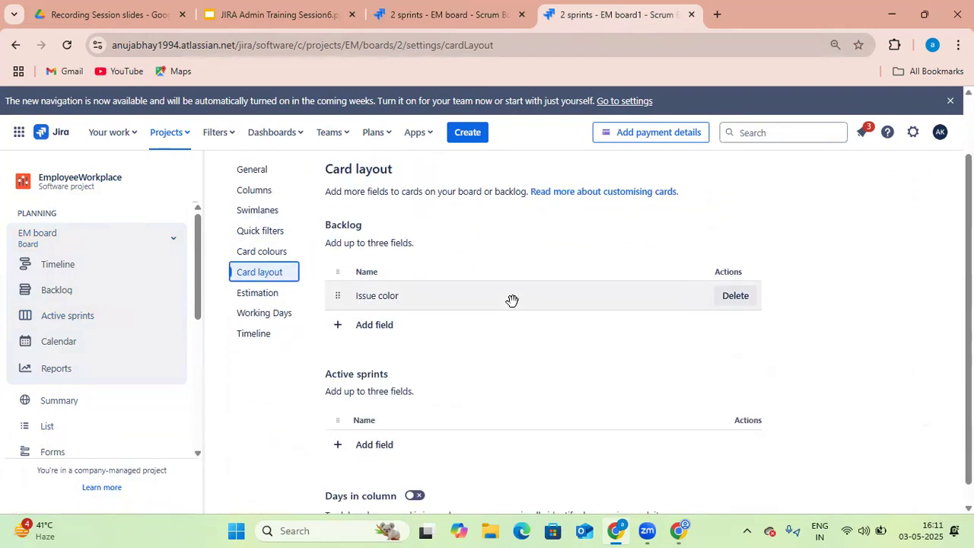
scroll(513, 304, down, 1)
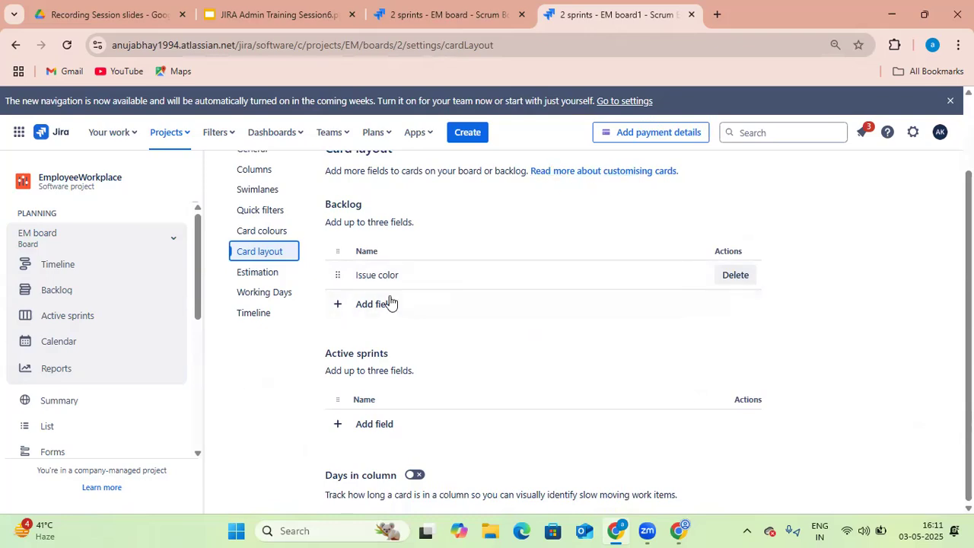
Set the active sprint board's grouping to None
key(ctrl+shift+Tab)
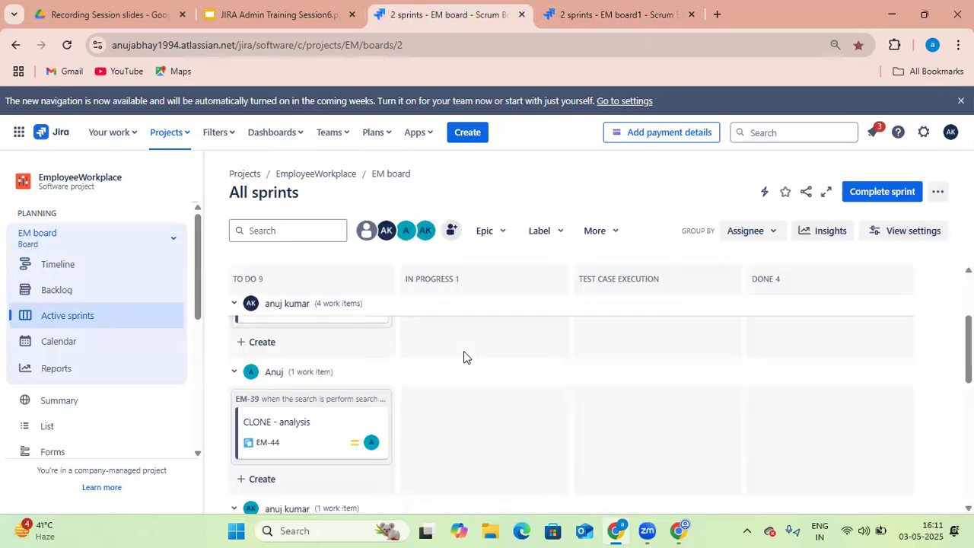
click(760, 230)
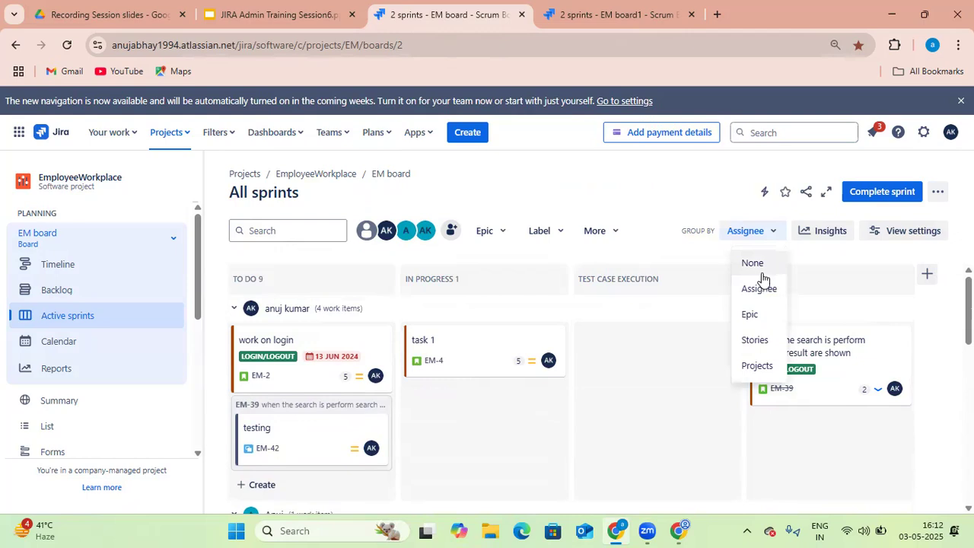
click(761, 263)
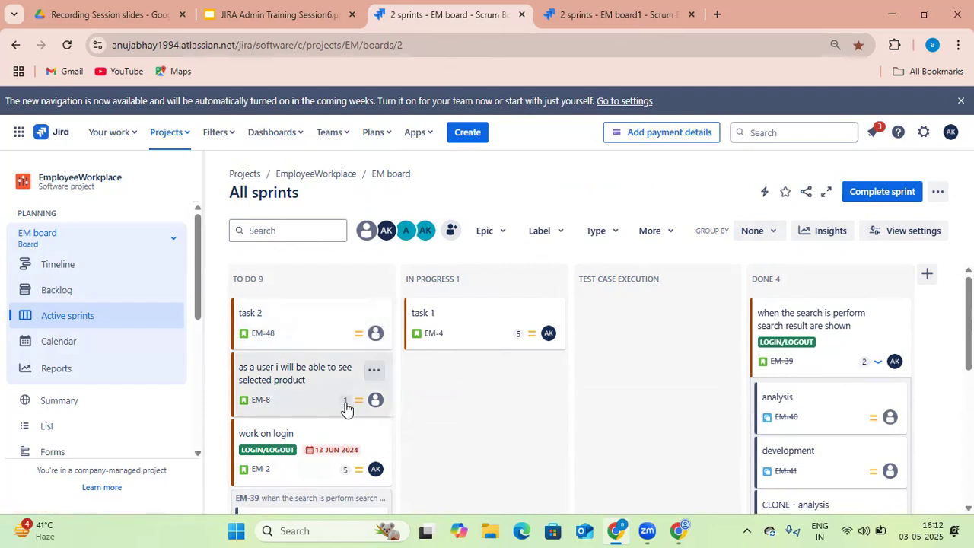
Scroll through the sprint board and open the backlog in the other tab
scroll(345, 409, down, 1)
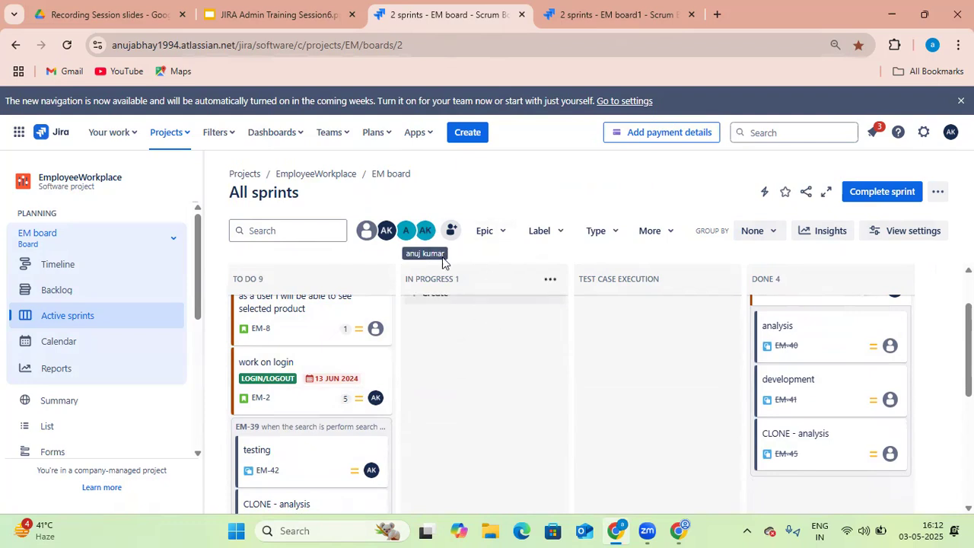
click(623, 21)
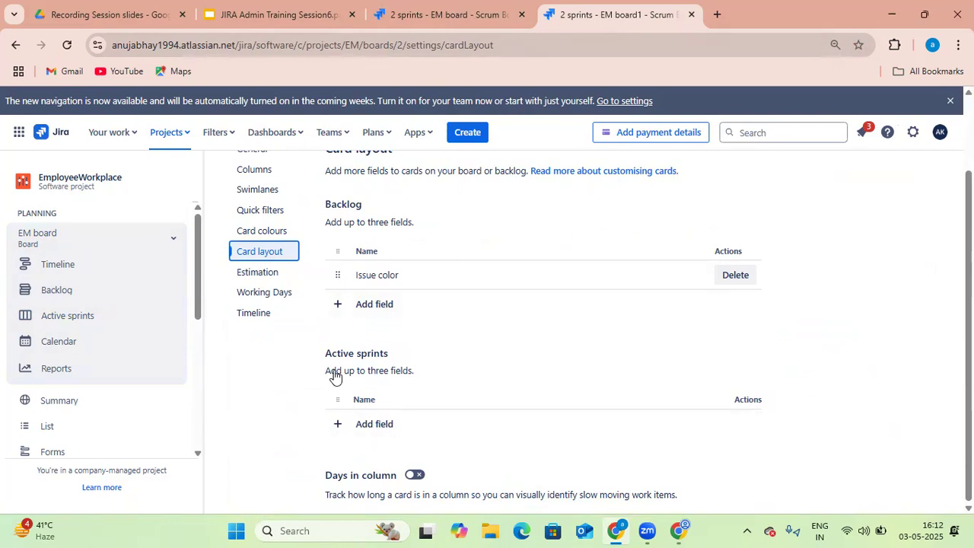
click(473, 16)
click(618, 19)
click(72, 295)
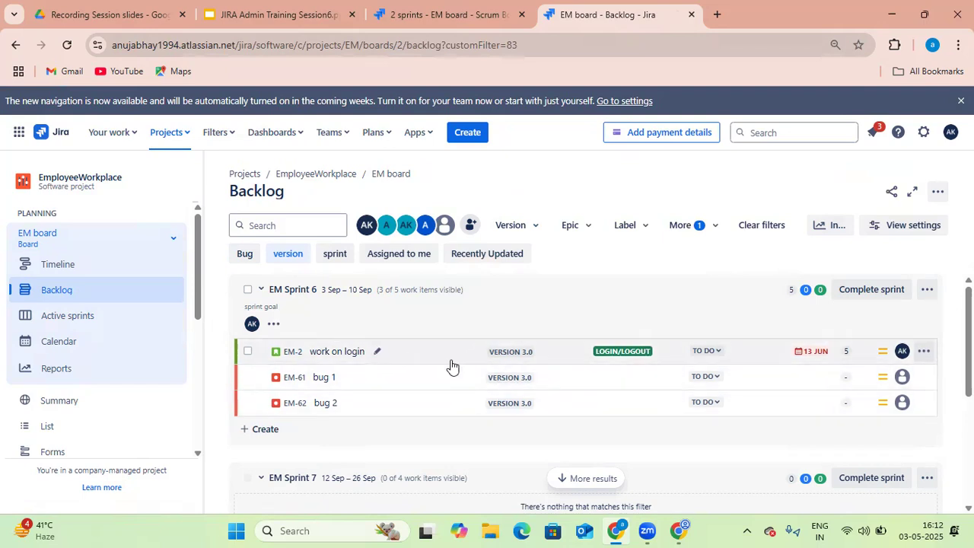
click(443, 22)
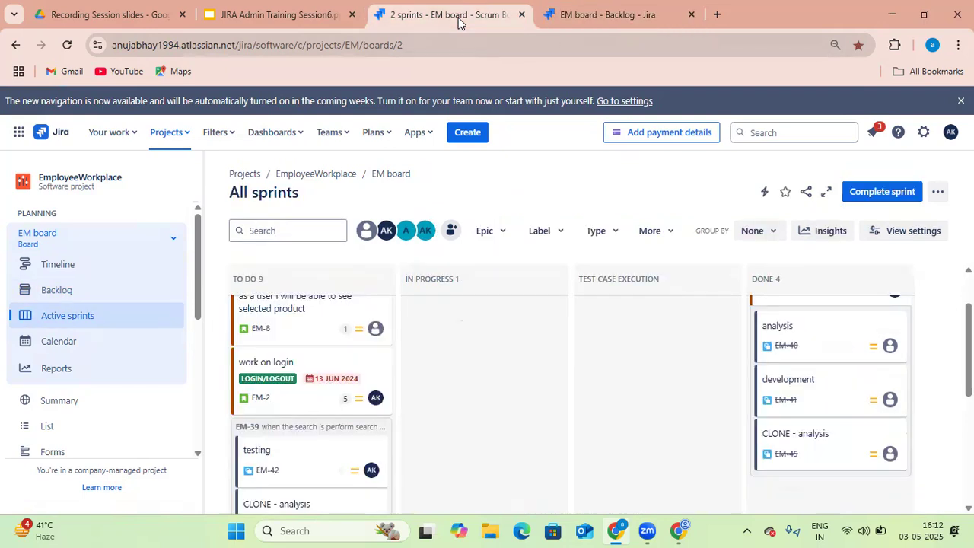
click(541, 19)
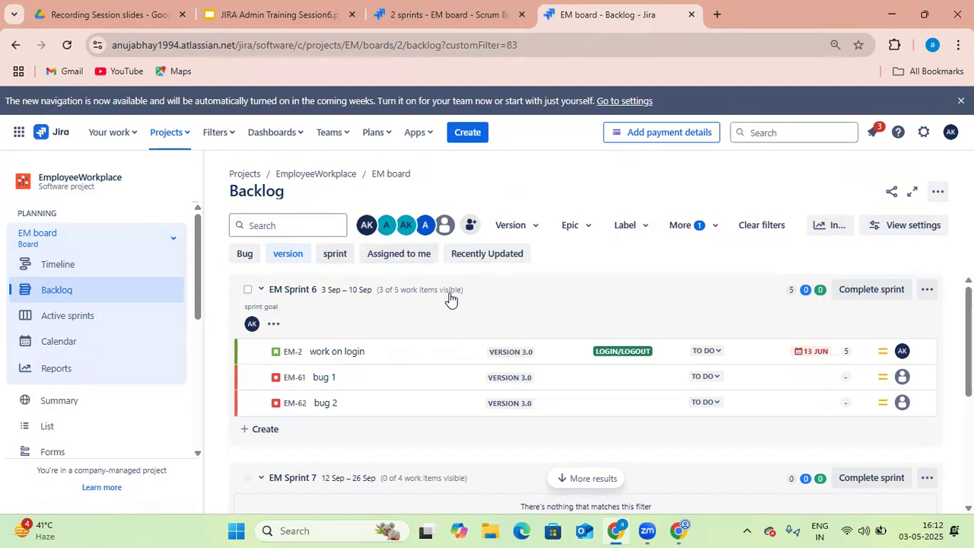
Configure the board to add the Fix versions field to the backlog card layout
click(91, 327)
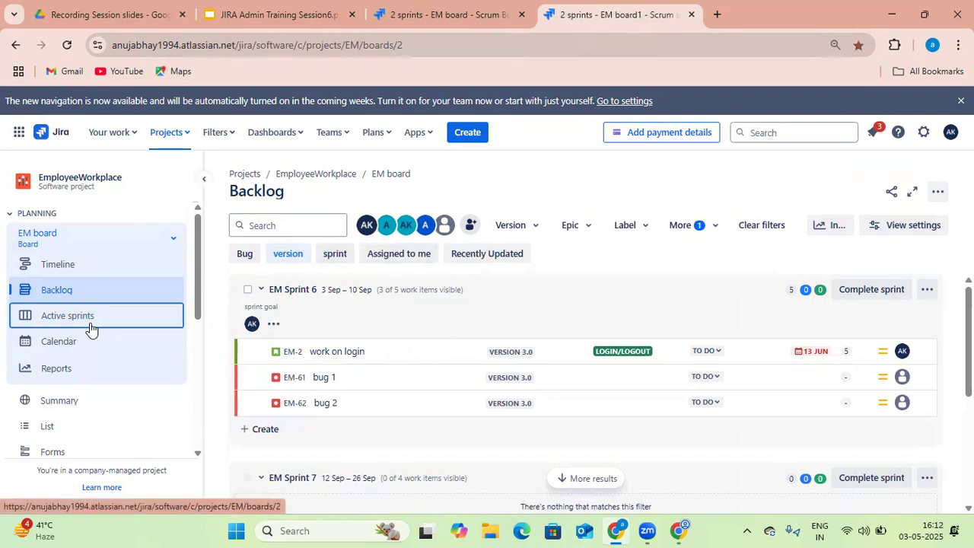
click(938, 191)
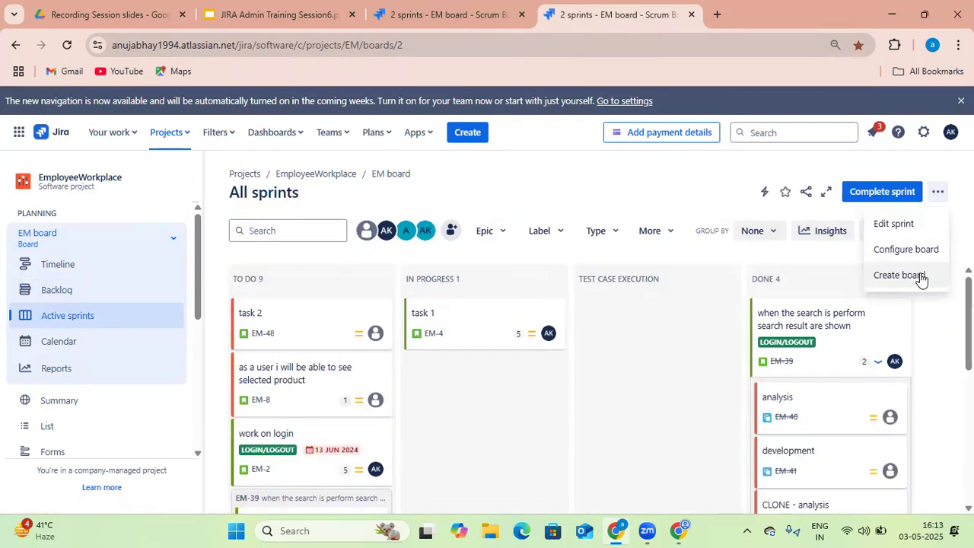
click(920, 257)
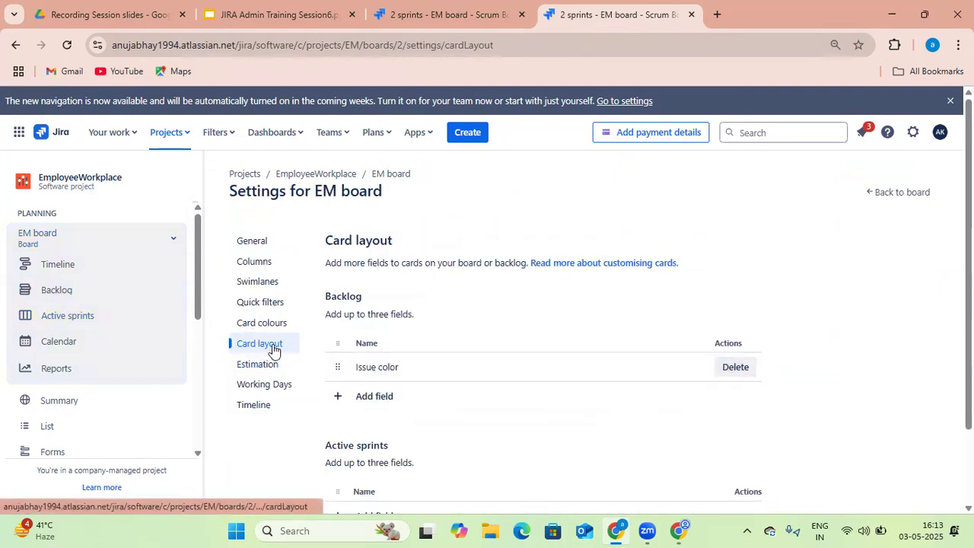
click(379, 397)
scroll(464, 359, down, 1)
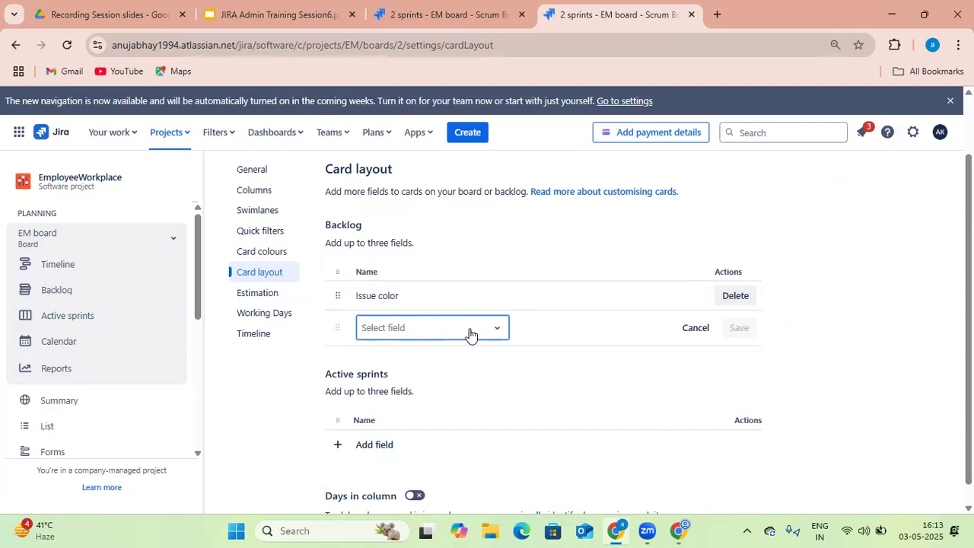
text(ver)
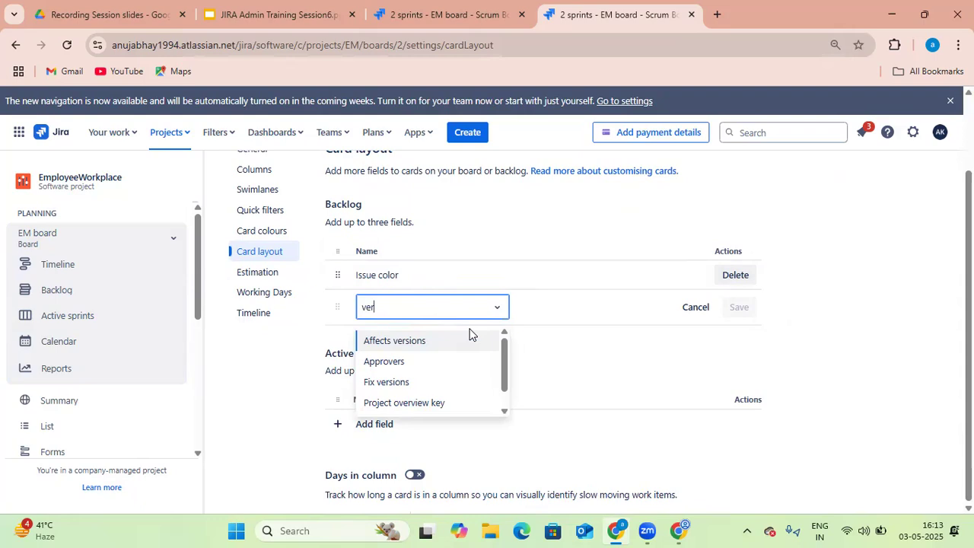
click(422, 382)
click(739, 307)
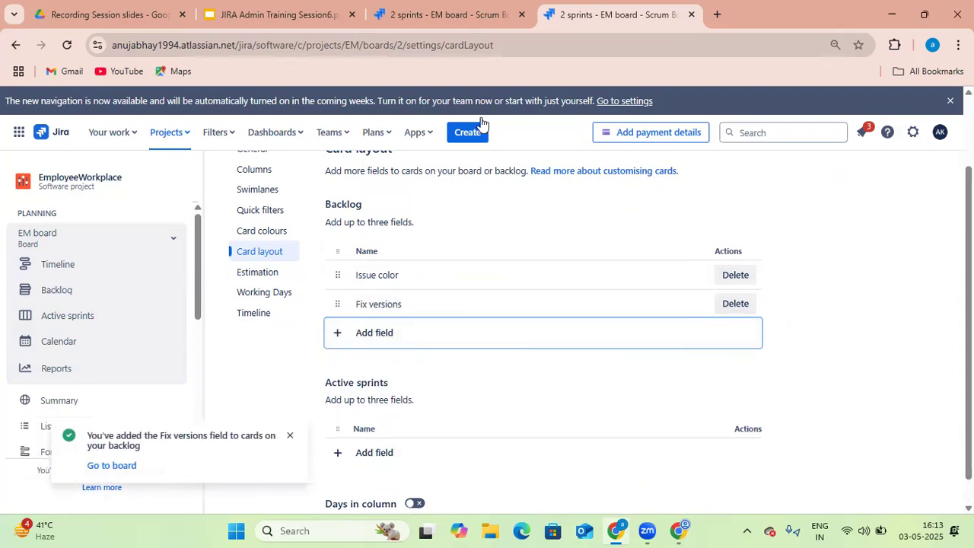
Open the backlog and inspect the work on login item's details, including its fix version
click(462, 14)
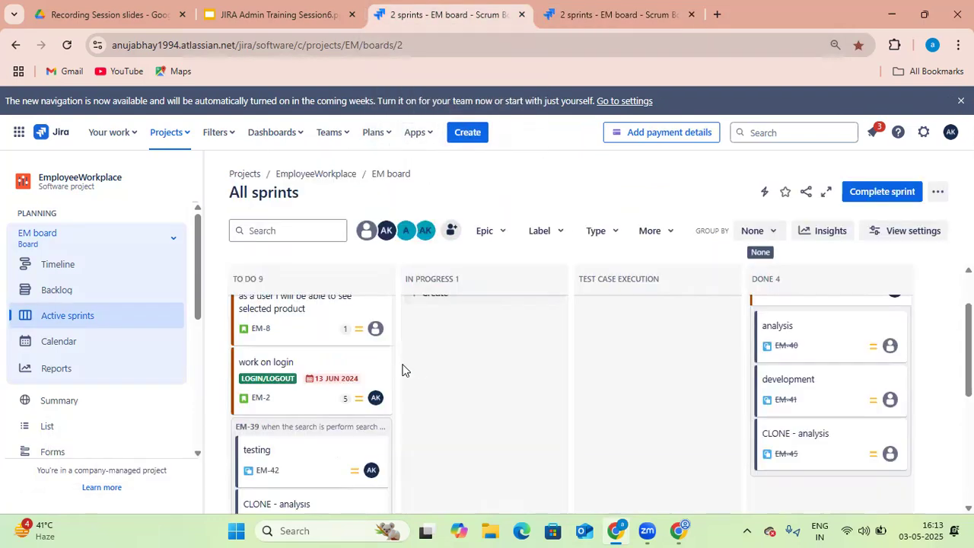
click(73, 290)
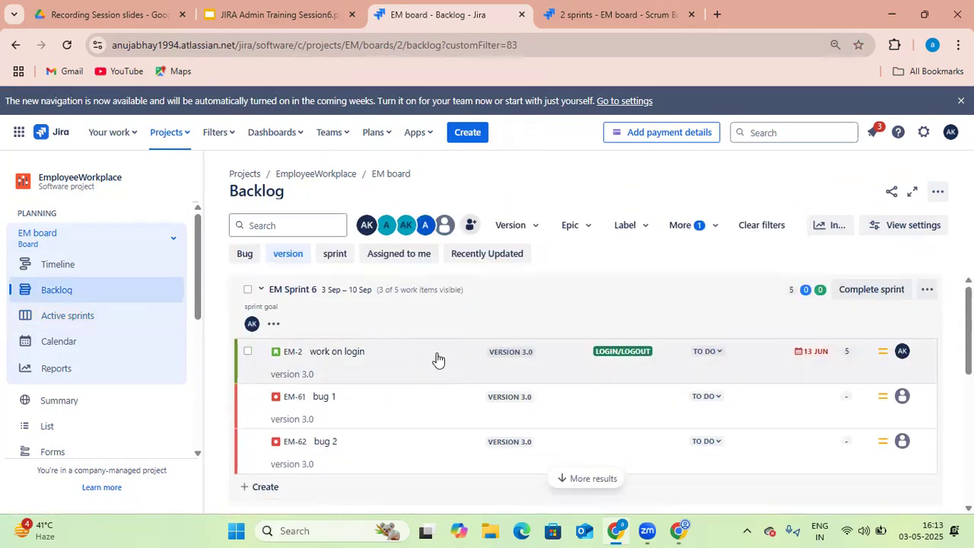
click(337, 352)
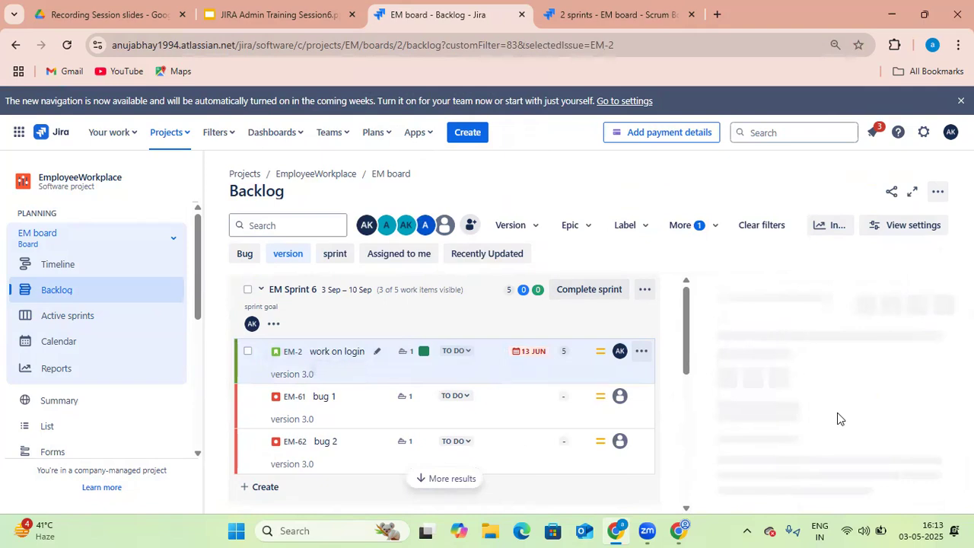
scroll(836, 419, down, 3)
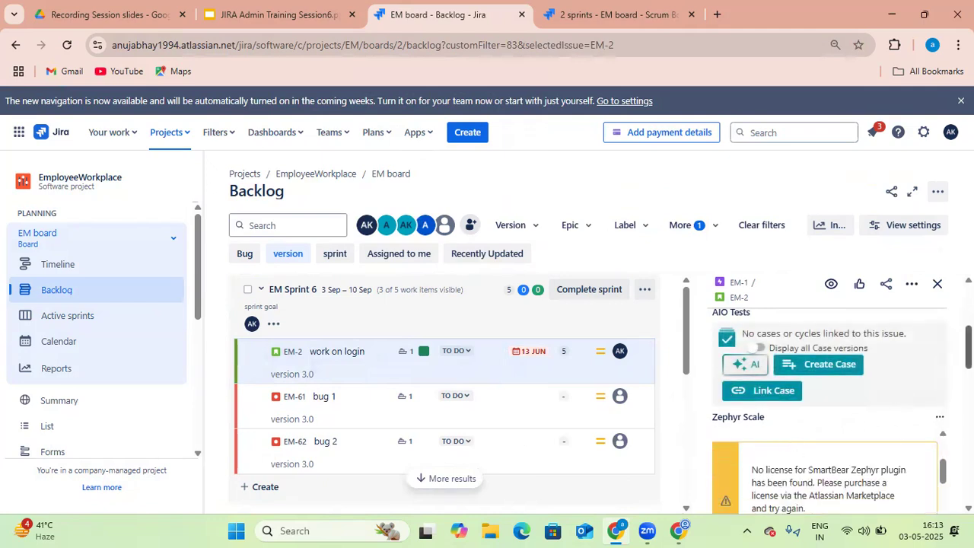
scroll(829, 411, down, 5)
scroll(829, 411, down, 3)
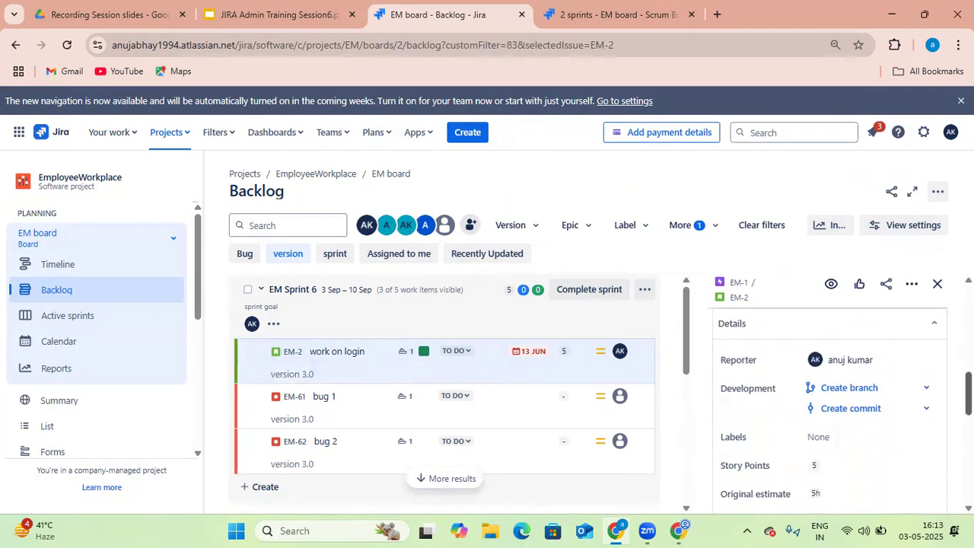
scroll(829, 411, down, 3)
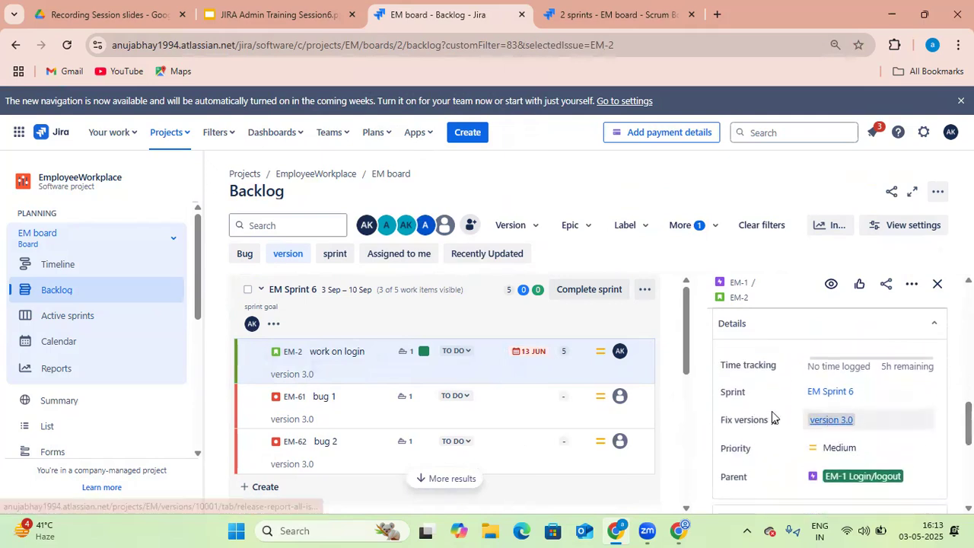
click(67, 44)
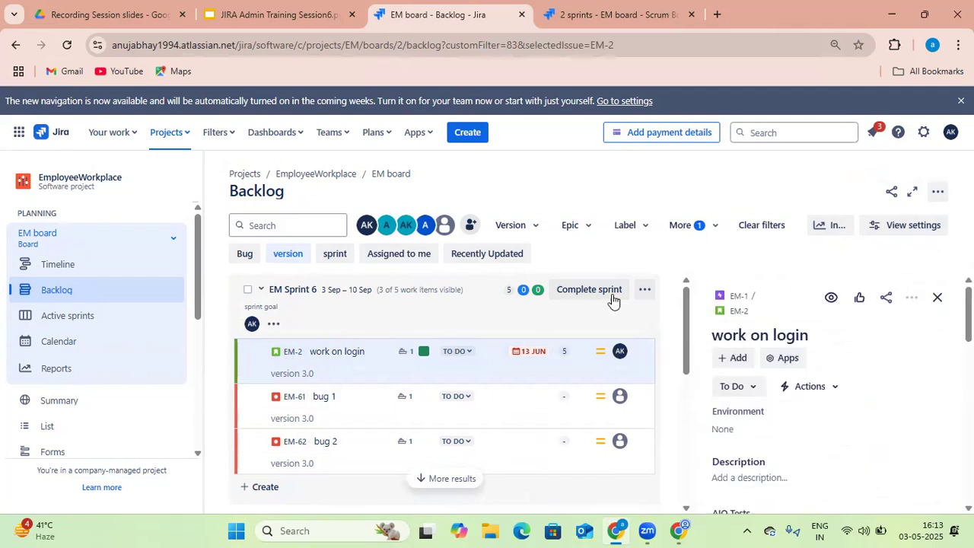
click(937, 298)
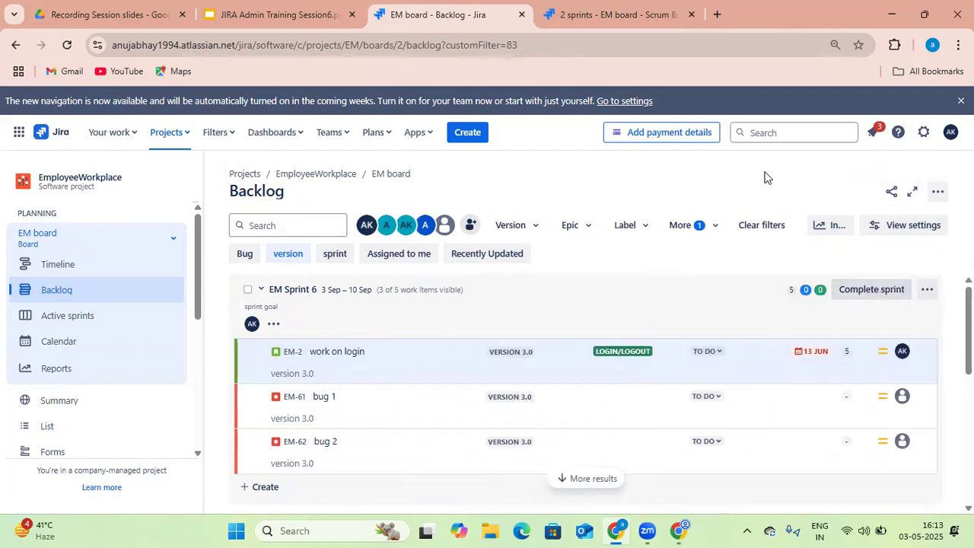
Scroll through the backlog to review the version field shown on the cards
click(621, 14)
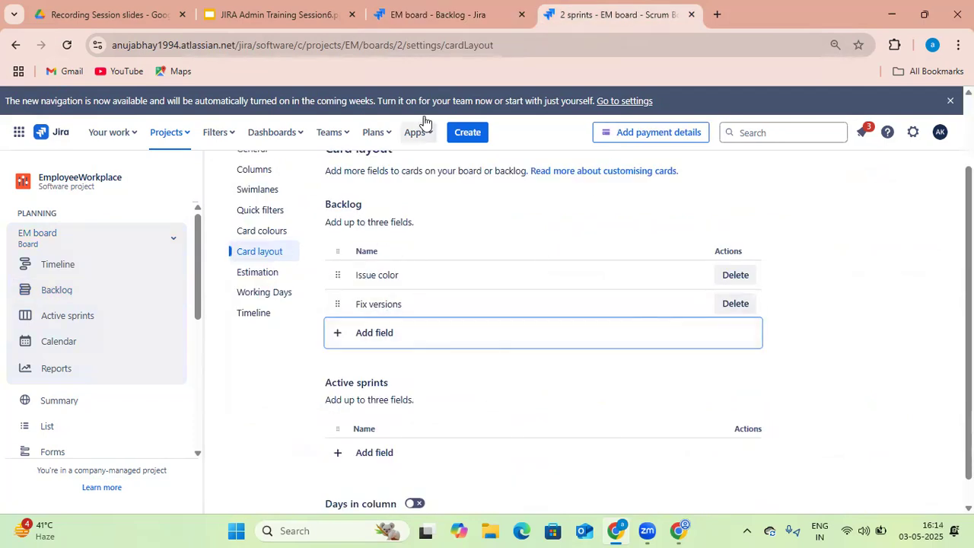
click(435, 14)
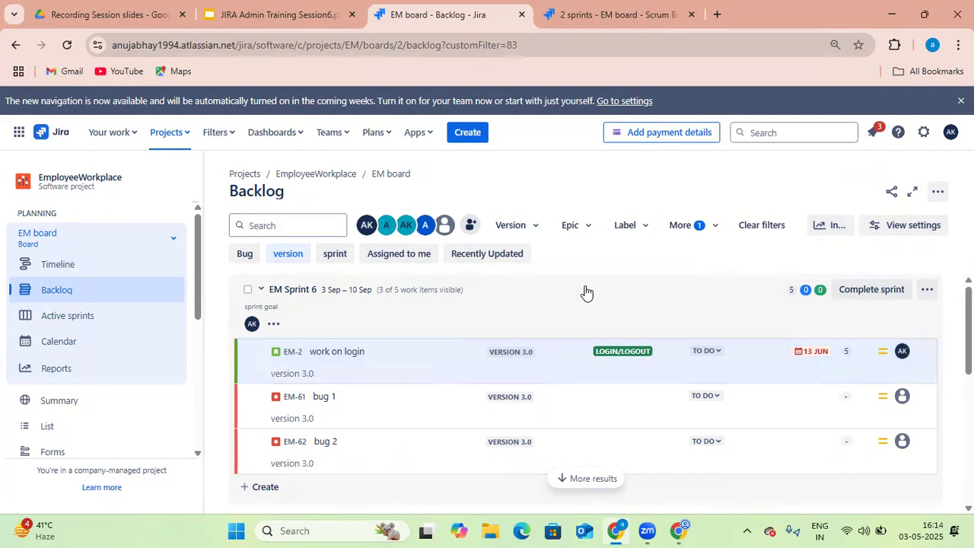
scroll(586, 292, down, 4)
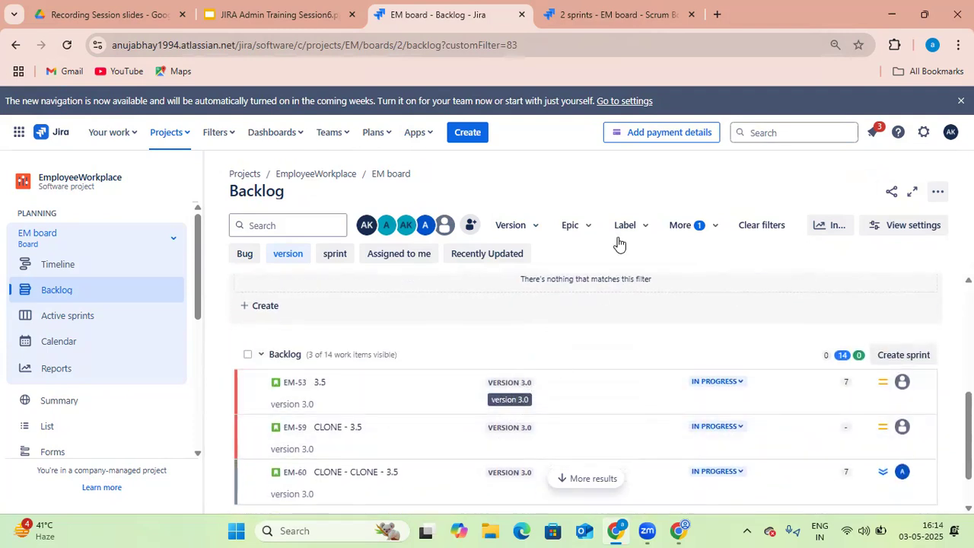
Add a field to the active sprints card layout and pick Σ Progress after searching for progr
click(631, 21)
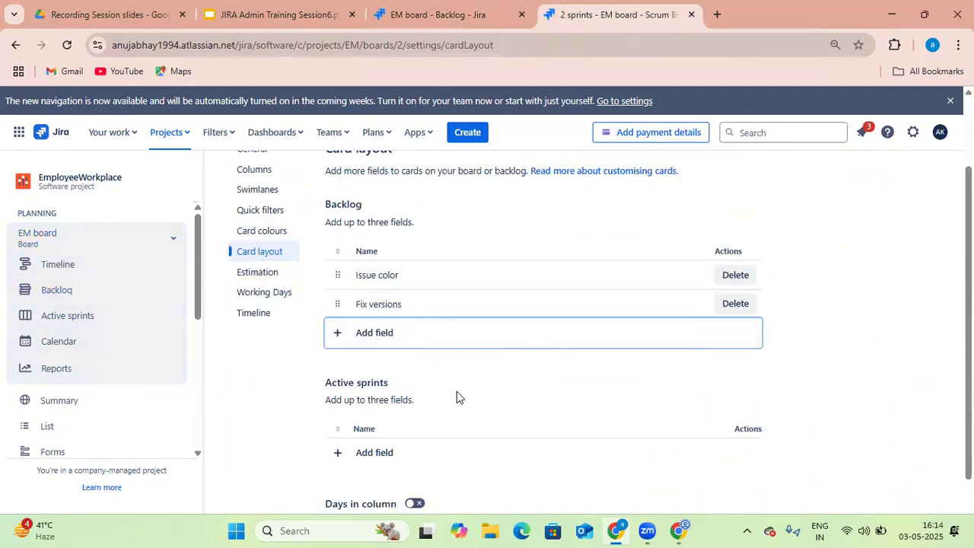
scroll(456, 396, down, 1)
click(374, 424)
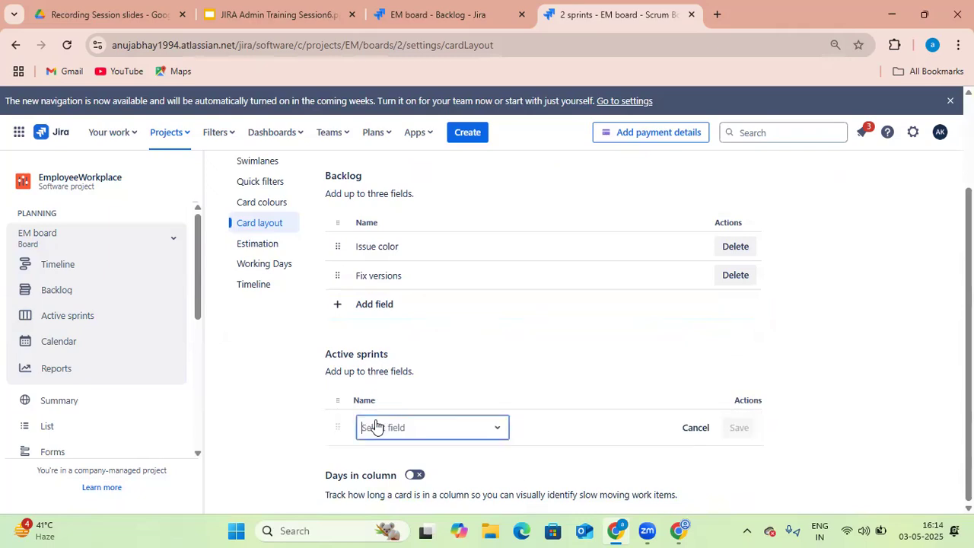
click(491, 428)
text(p)
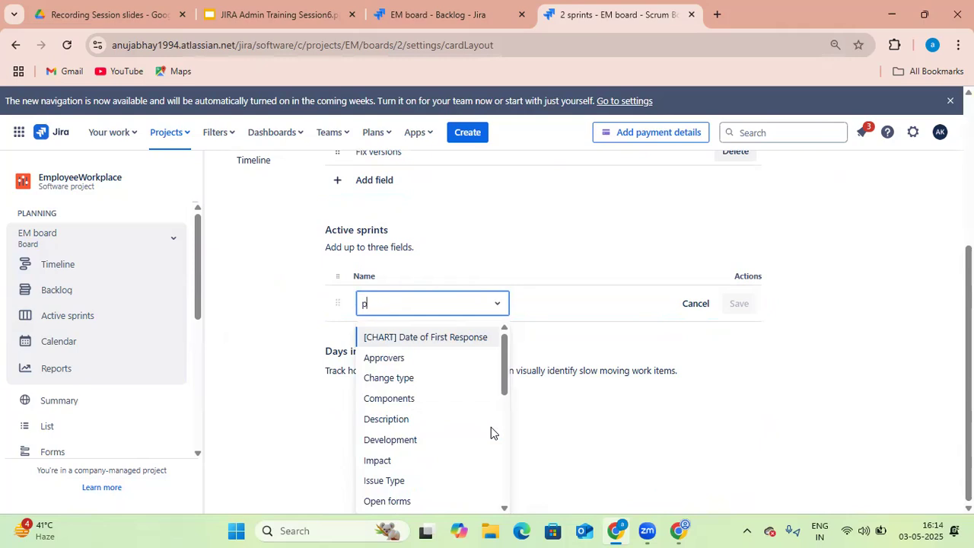
text(rogr)
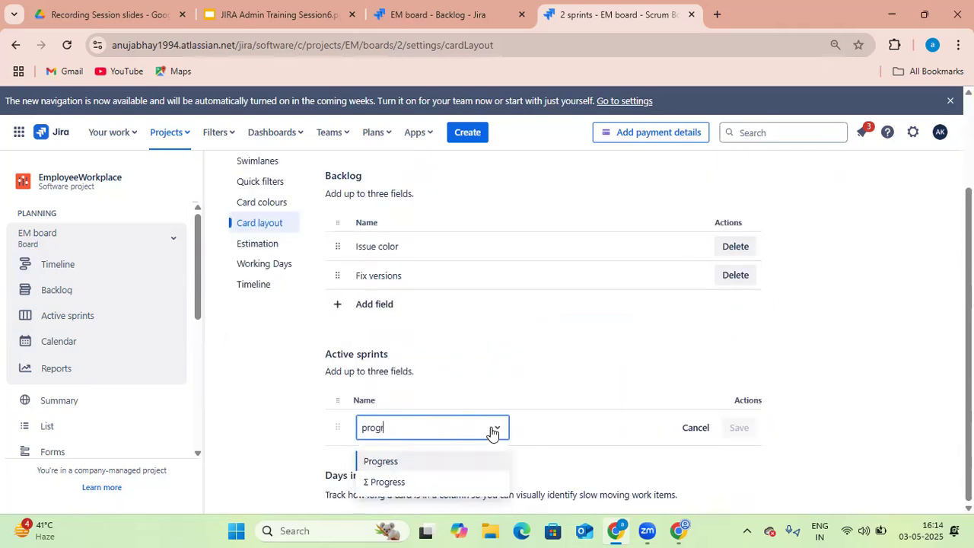
click(465, 480)
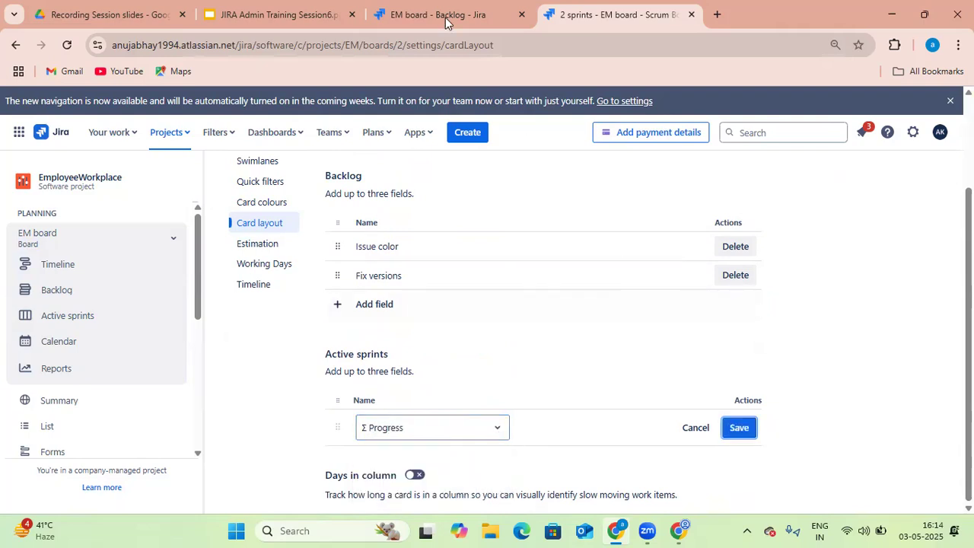
Open task 2 from the active sprint board and set its original estimate to 2d
key(ctrl+shift+Tab)
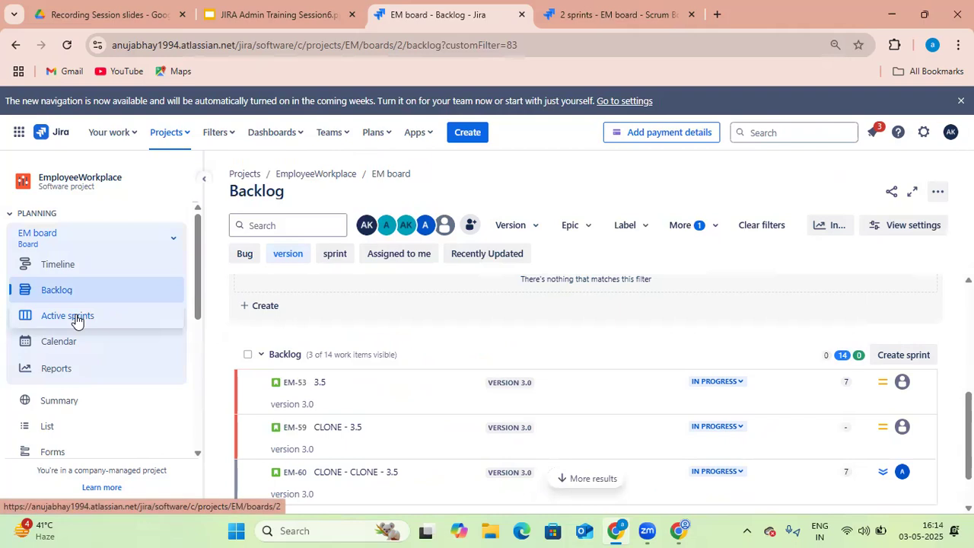
click(77, 320)
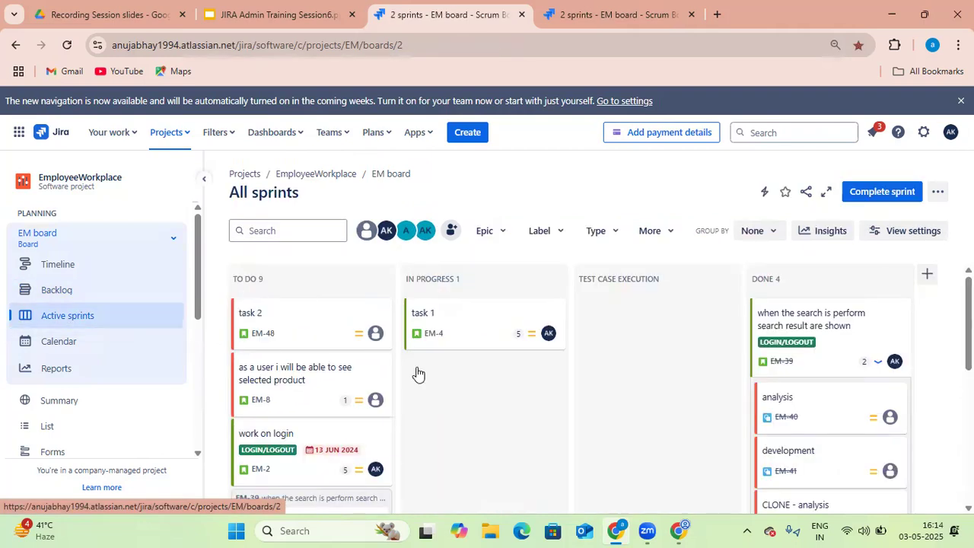
click(329, 337)
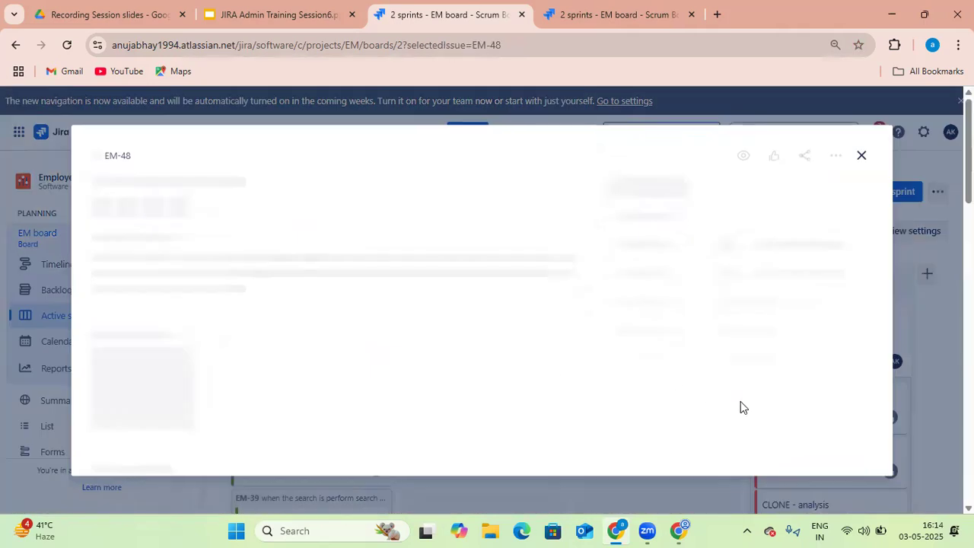
scroll(784, 327, down, 1)
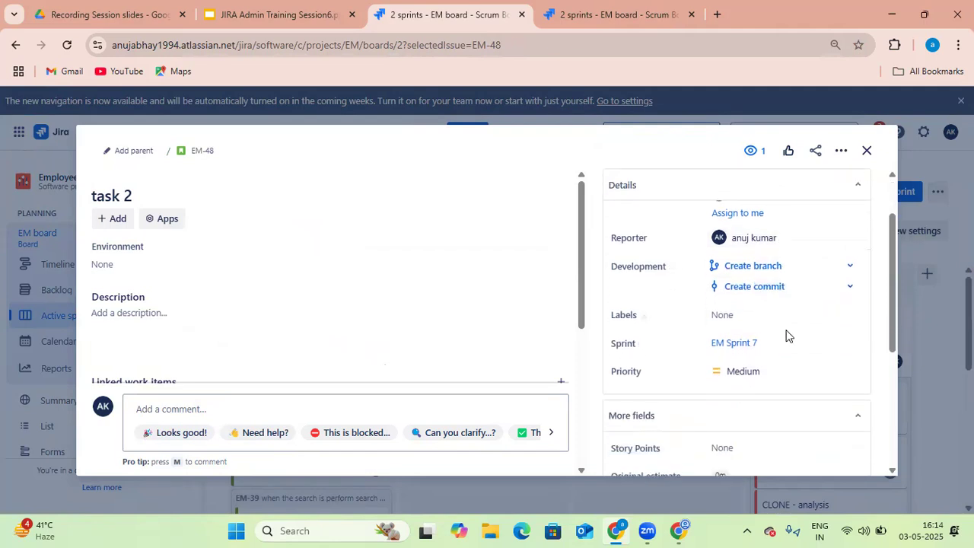
scroll(787, 336, down, 2)
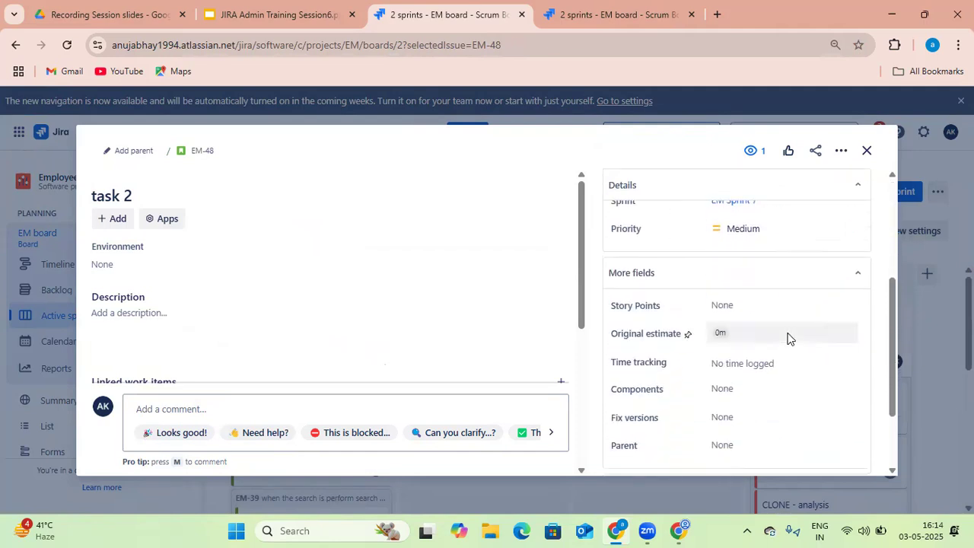
click(735, 332)
text(2d)
click(824, 362)
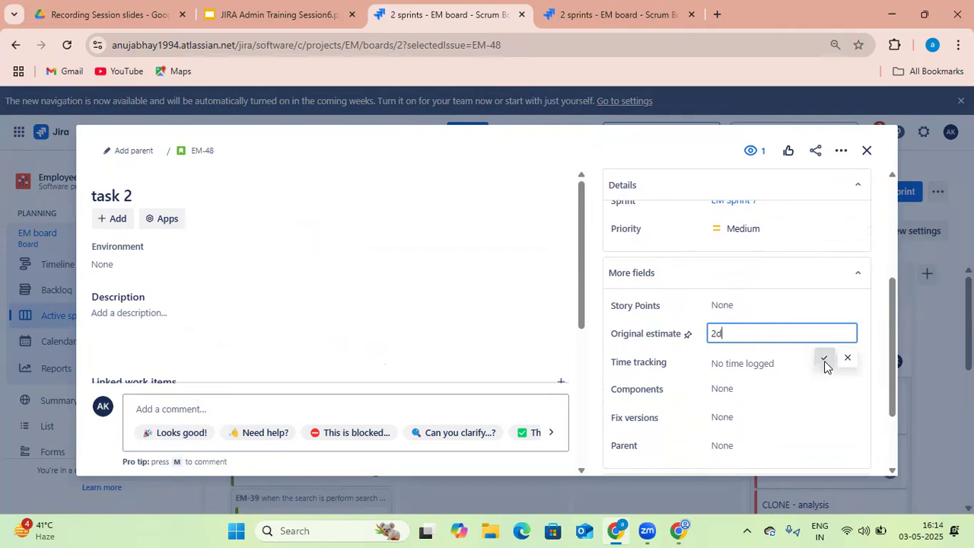
Log 6h of time spent on task 2 and close the item
click(737, 363)
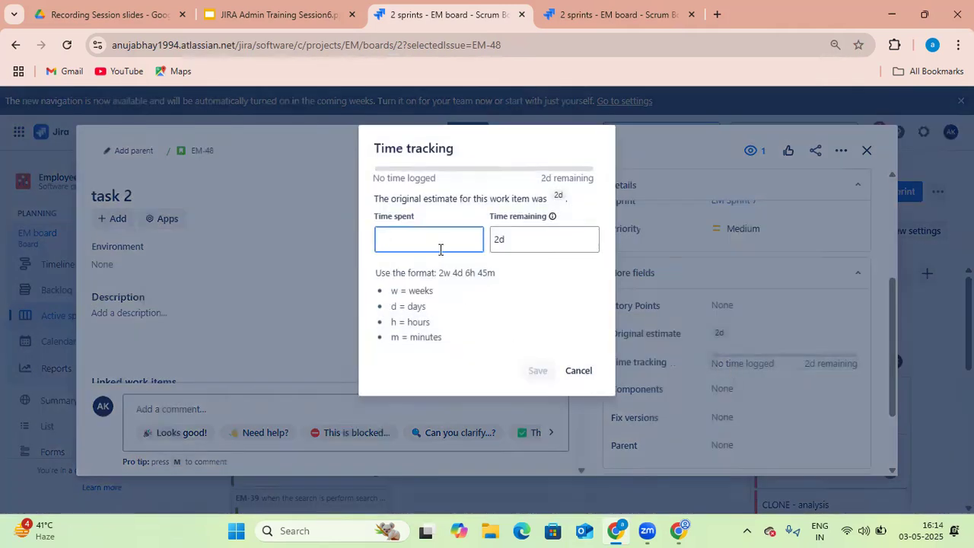
text(6h)
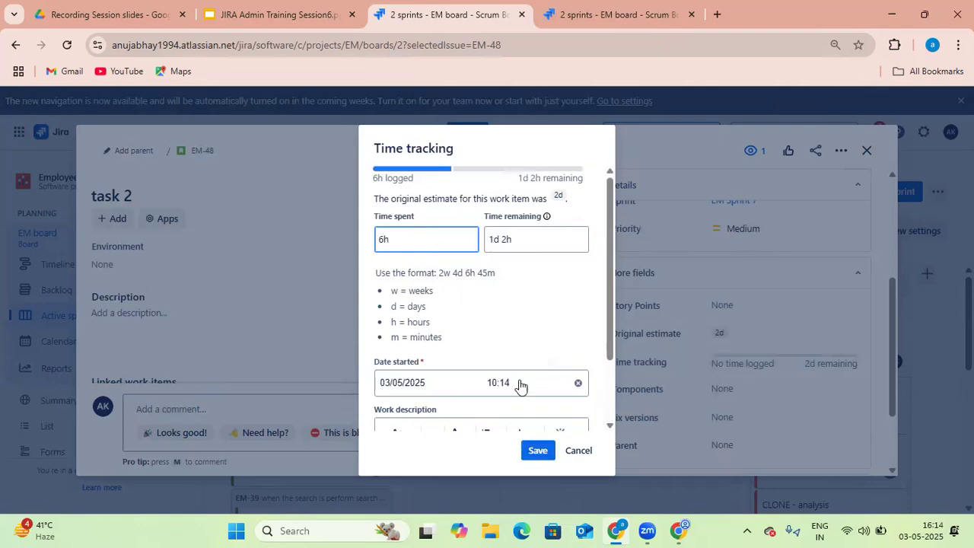
click(537, 450)
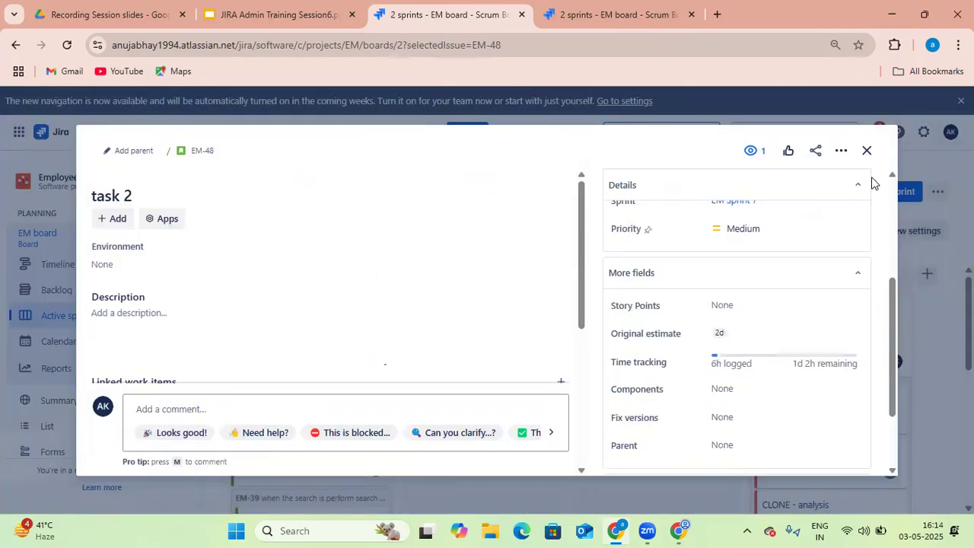
click(867, 150)
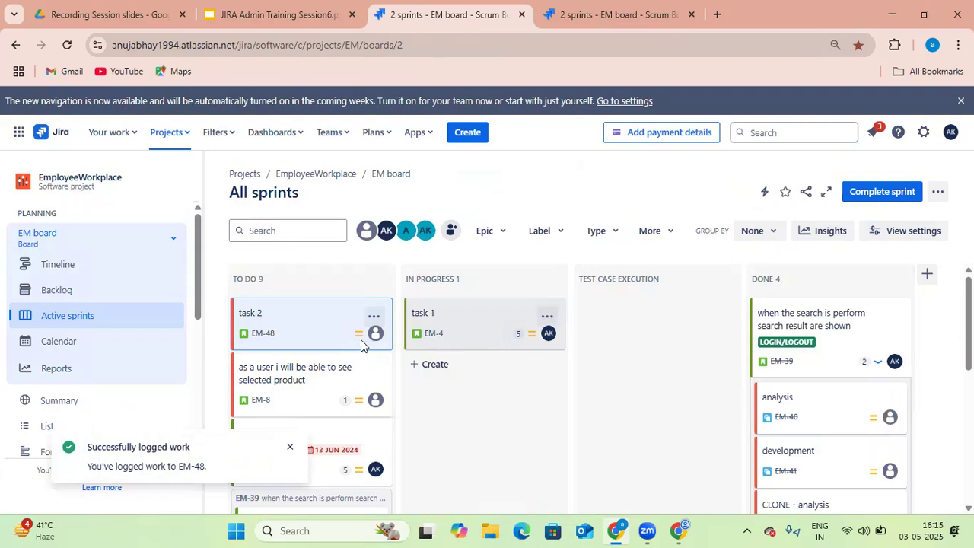
Open the 'as a user i will be able to see selected product' item and set its original estimate to 3d
click(296, 378)
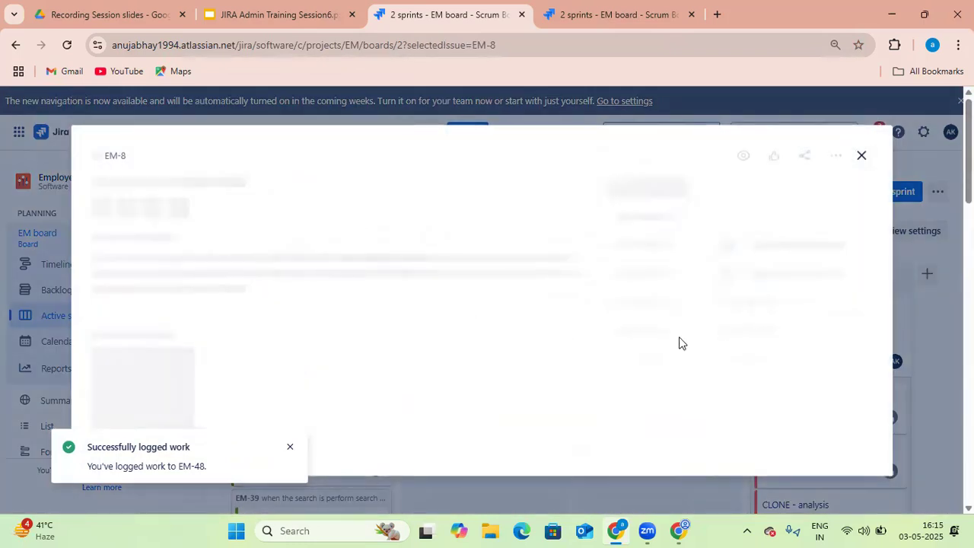
scroll(732, 369, down, 3)
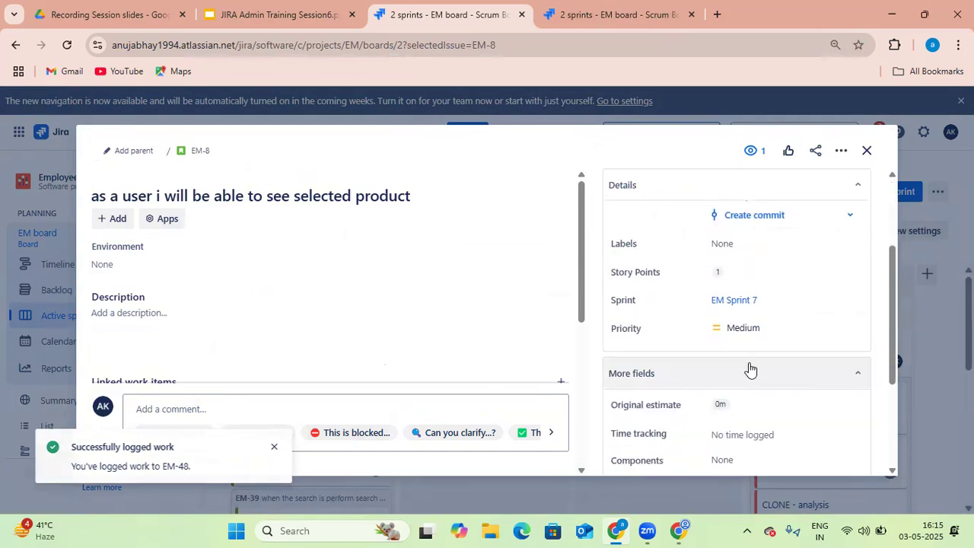
scroll(750, 369, down, 1)
click(743, 332)
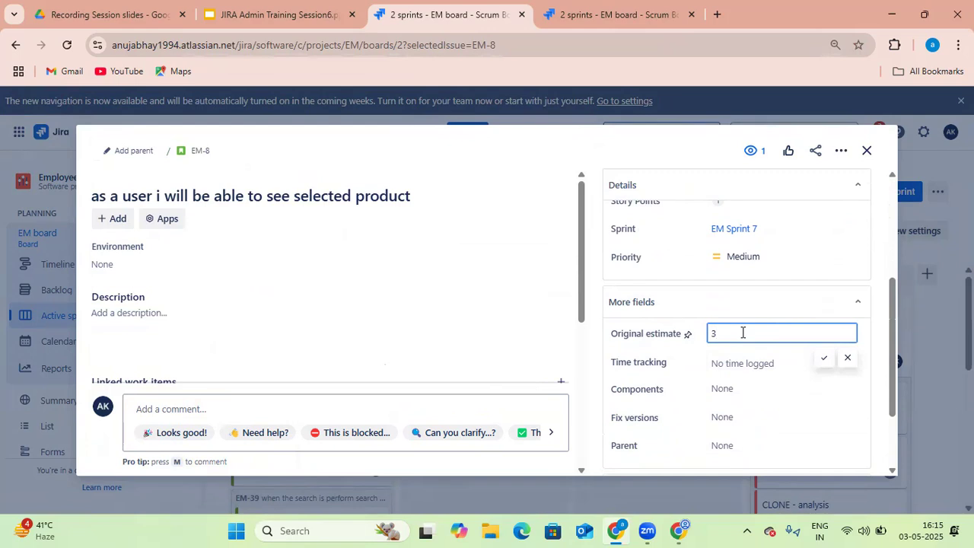
click(824, 357)
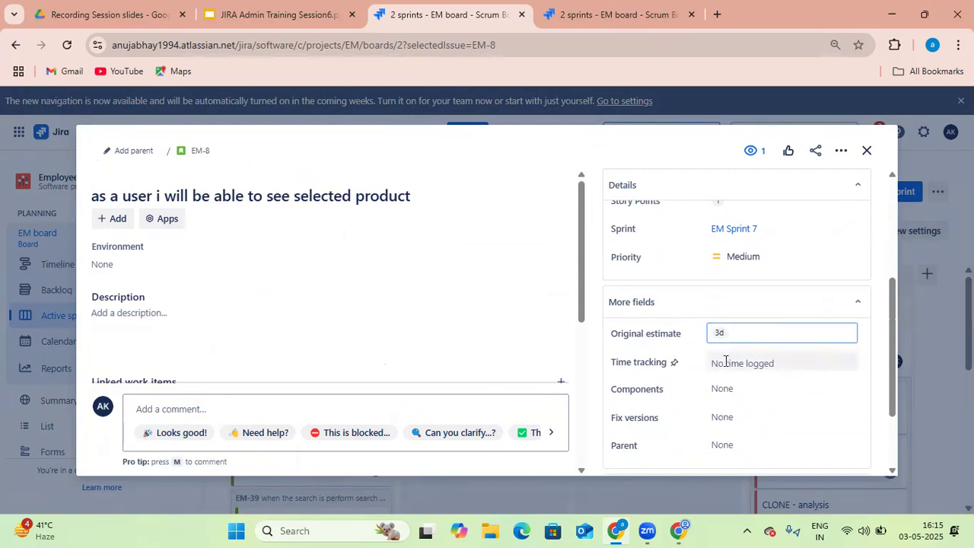
Log 2d of time spent on that item and close it
click(736, 363)
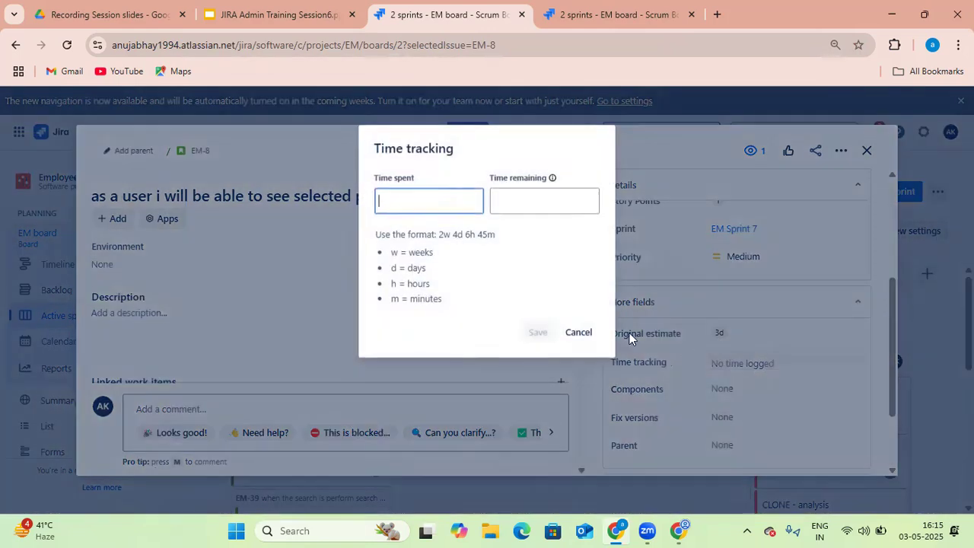
text(2d)
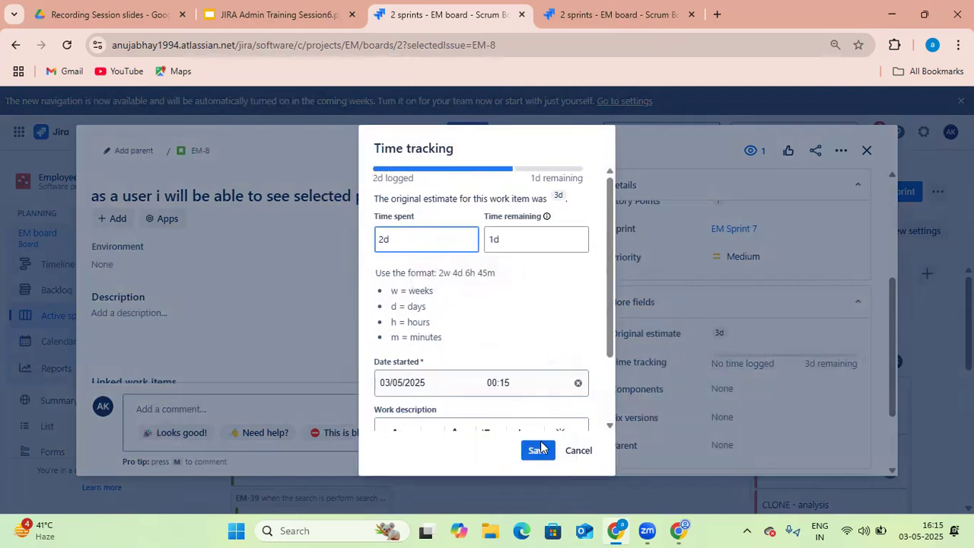
click(538, 450)
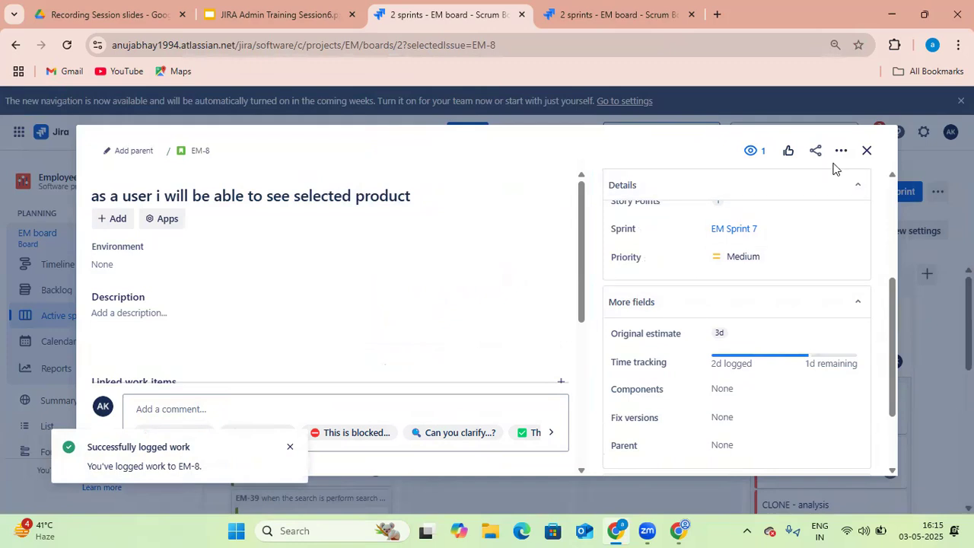
click(864, 154)
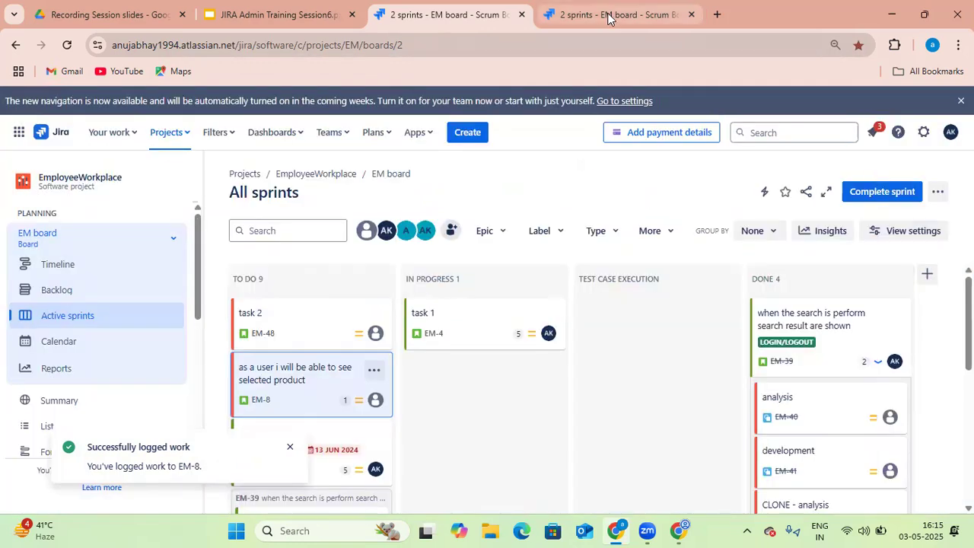
Save the Σ Progress field on the active sprints card layout
click(608, 14)
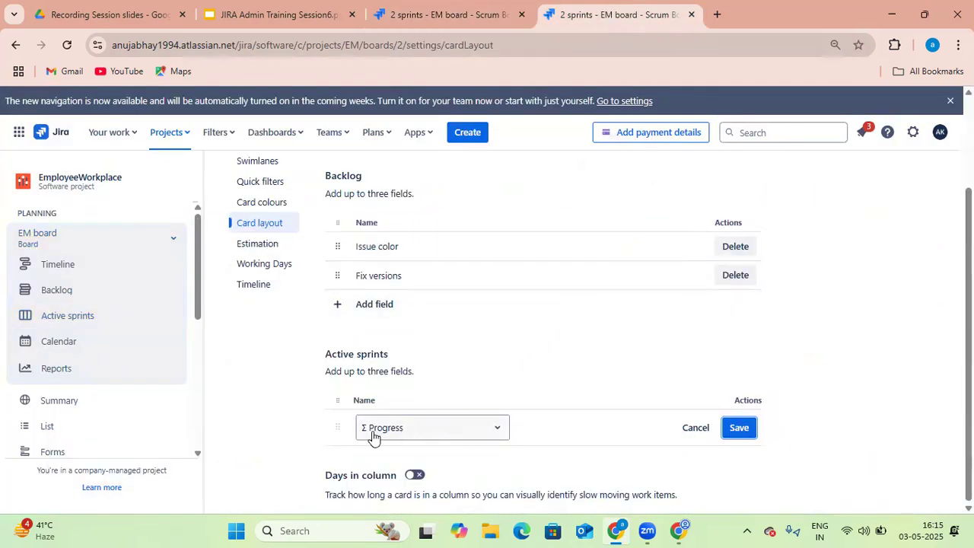
click(735, 427)
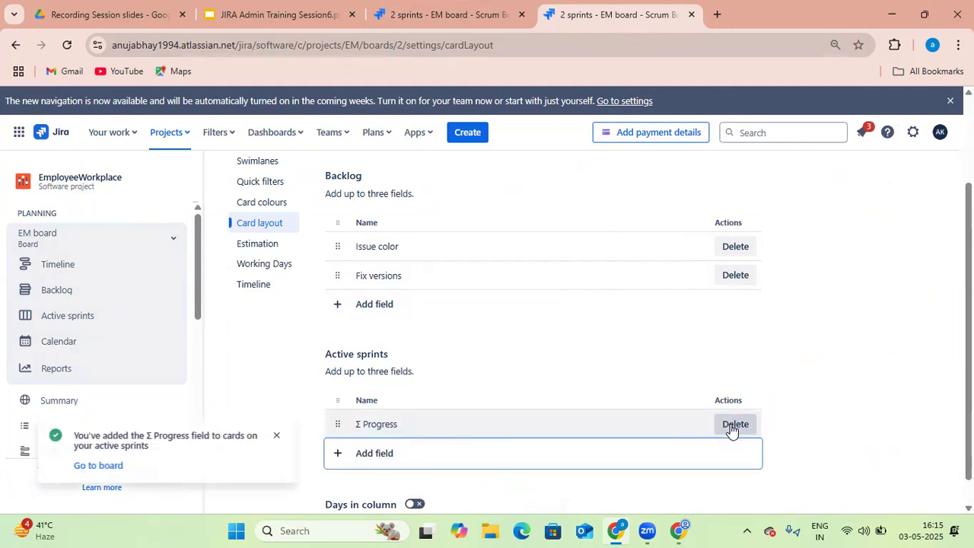
click(287, 438)
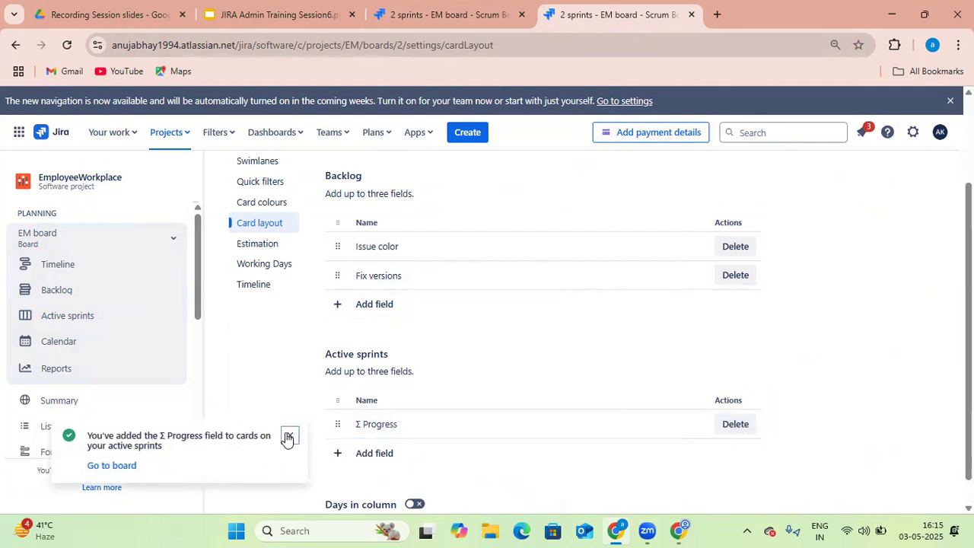
Reload the active sprint board and review the progress bars on the cards
click(469, 23)
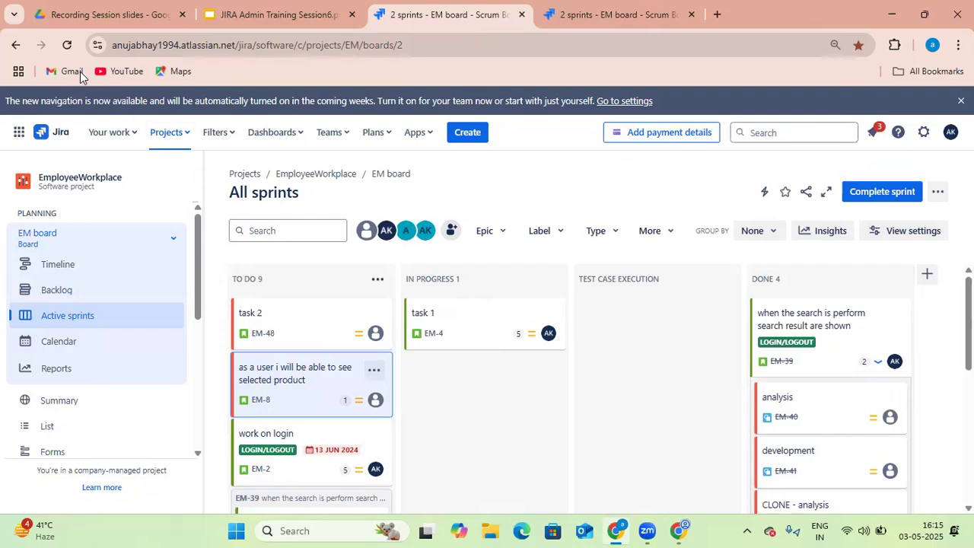
click(67, 45)
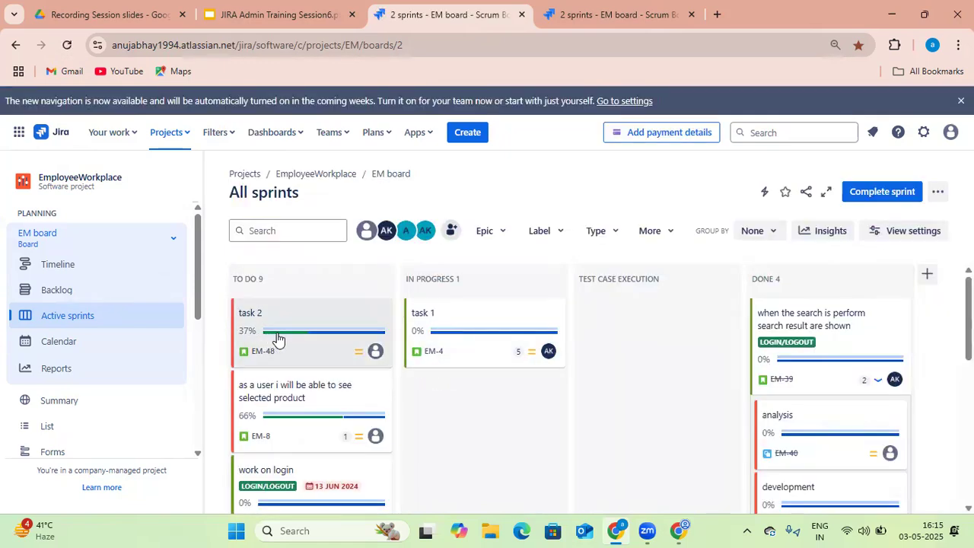
mouse_move(293, 335)
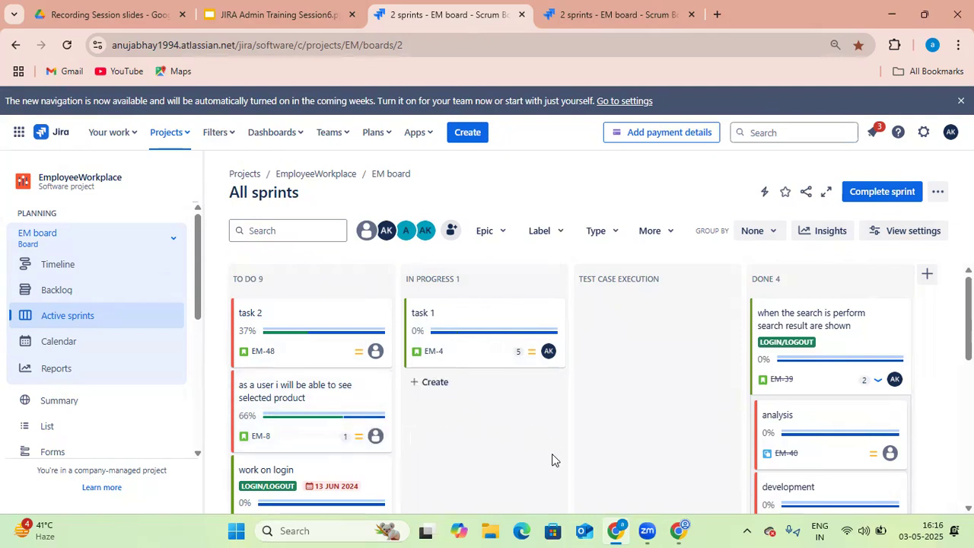
scroll(551, 459, down, 2)
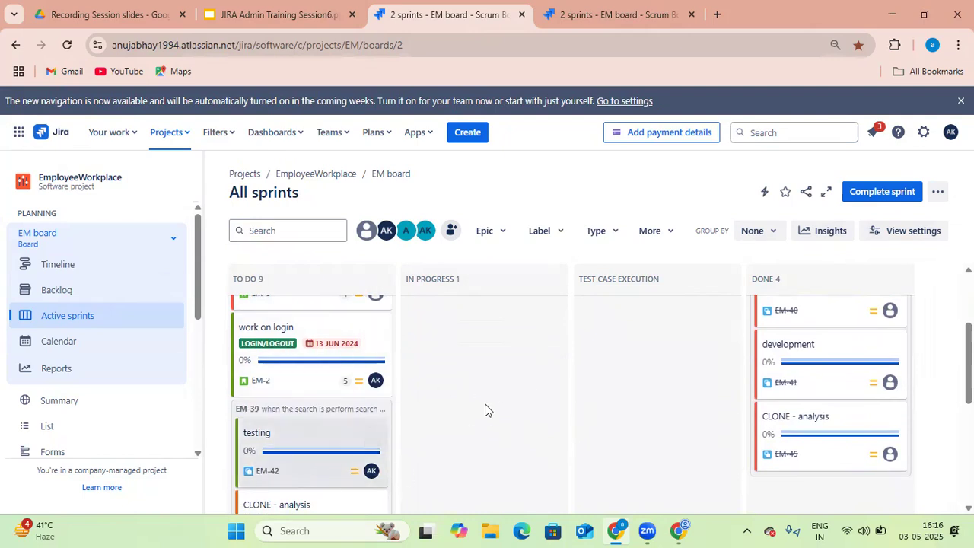
scroll(426, 396, up, 2)
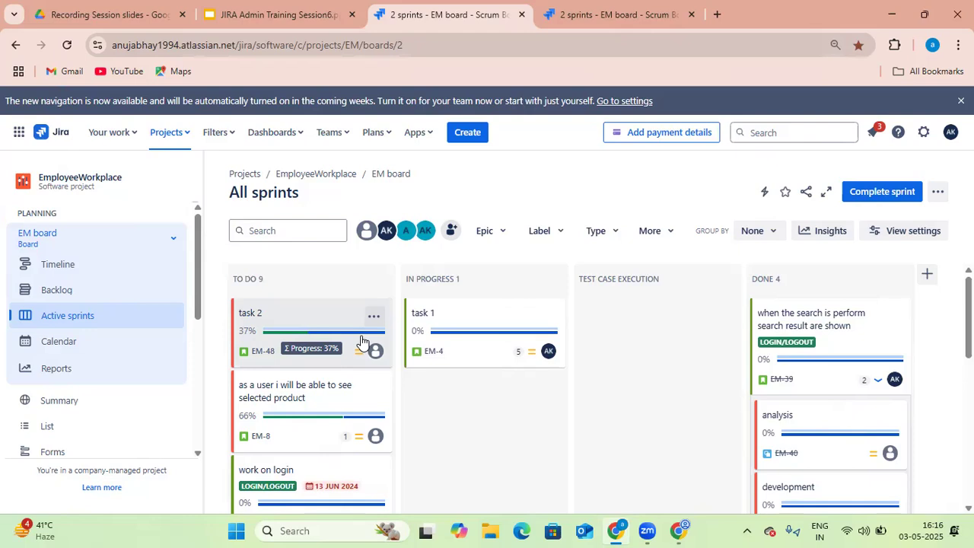
Turn on Days in column in the card layout settings
click(647, 23)
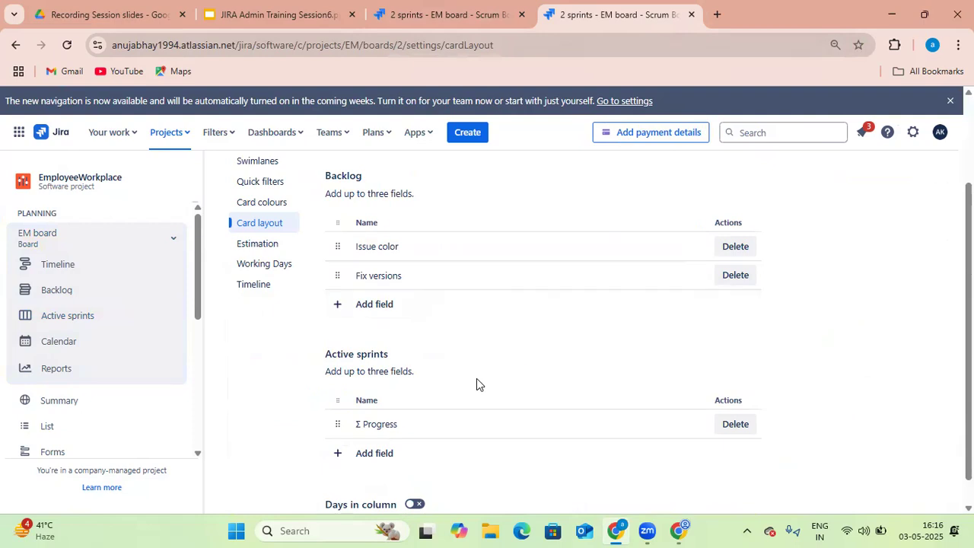
scroll(477, 378, down, 1)
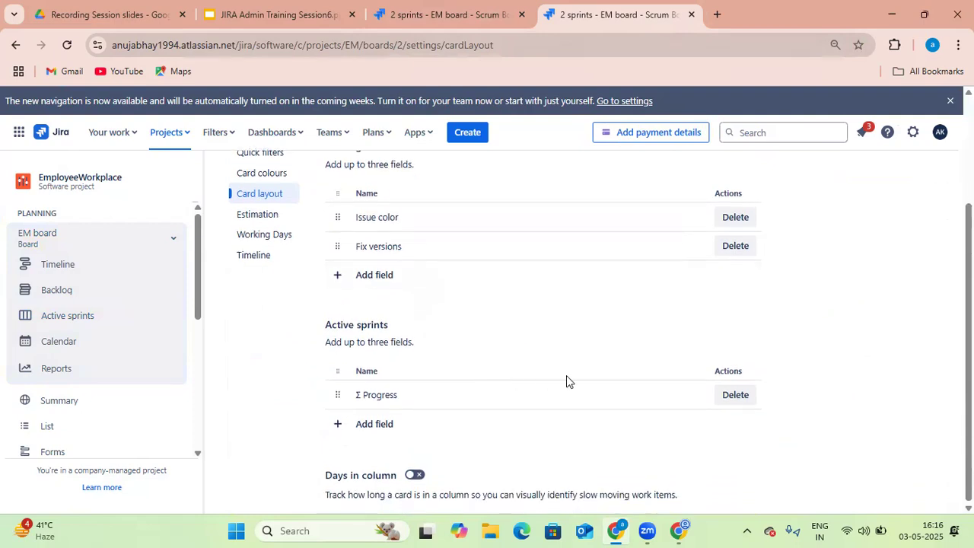
click(416, 475)
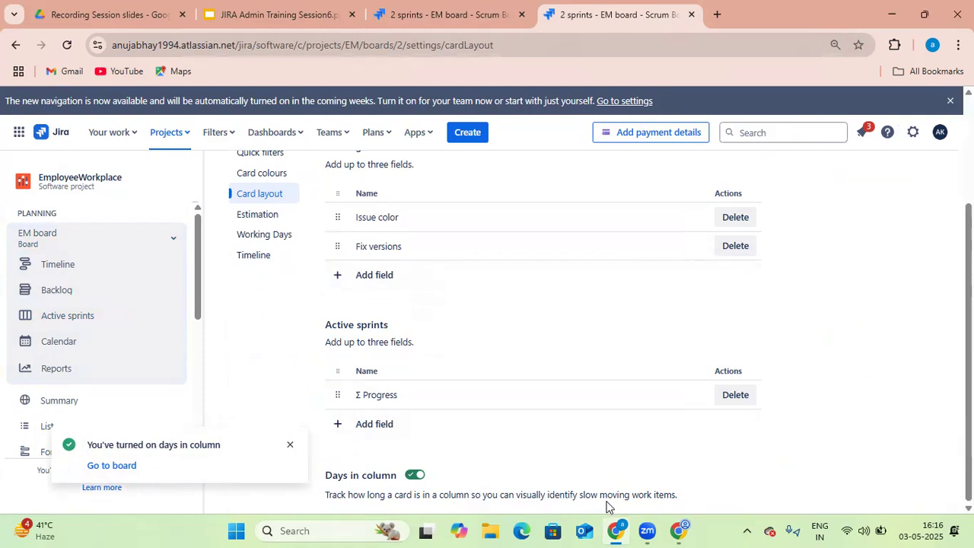
Reload the active sprint board to check the days-in-column indicators on cards
click(459, 28)
click(68, 46)
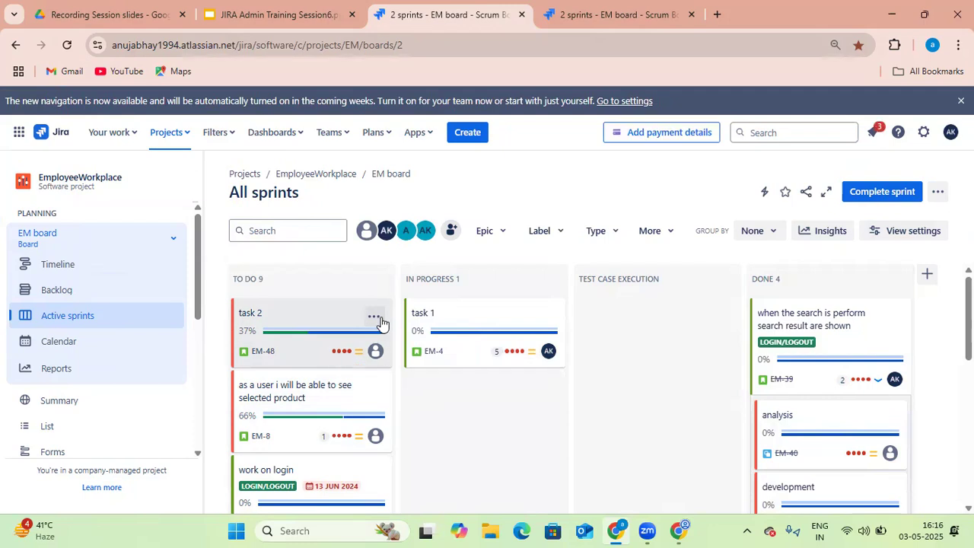
click(67, 45)
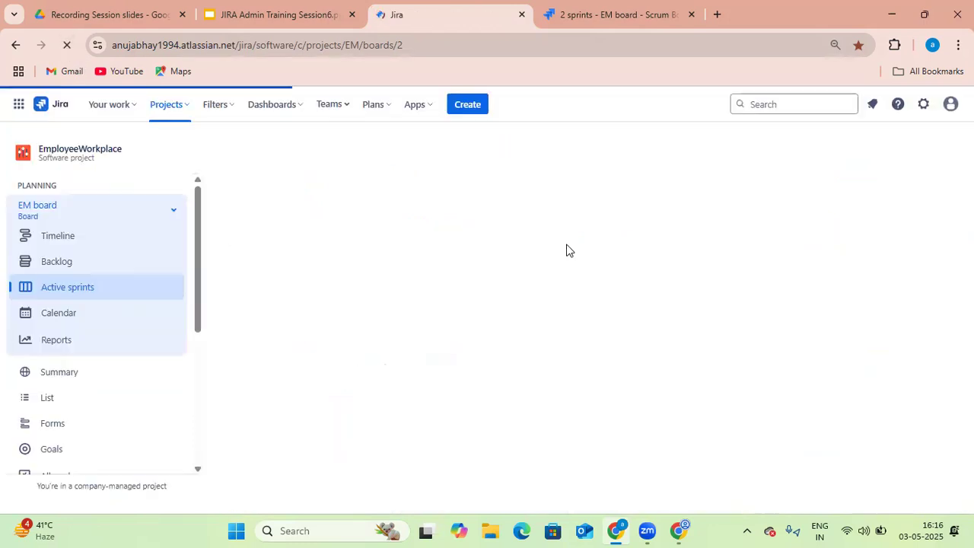
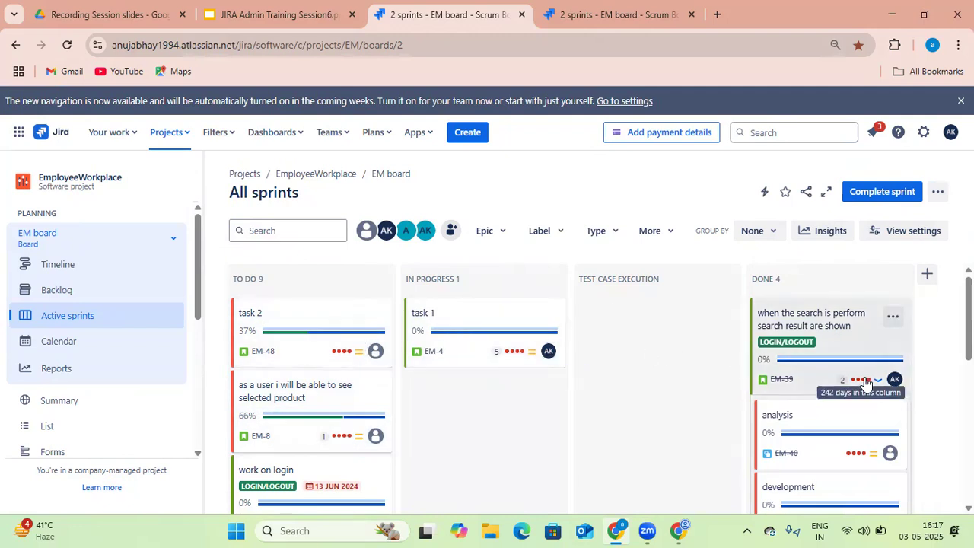
Open the board's Estimation settings and review the available estimation method options
click(618, 23)
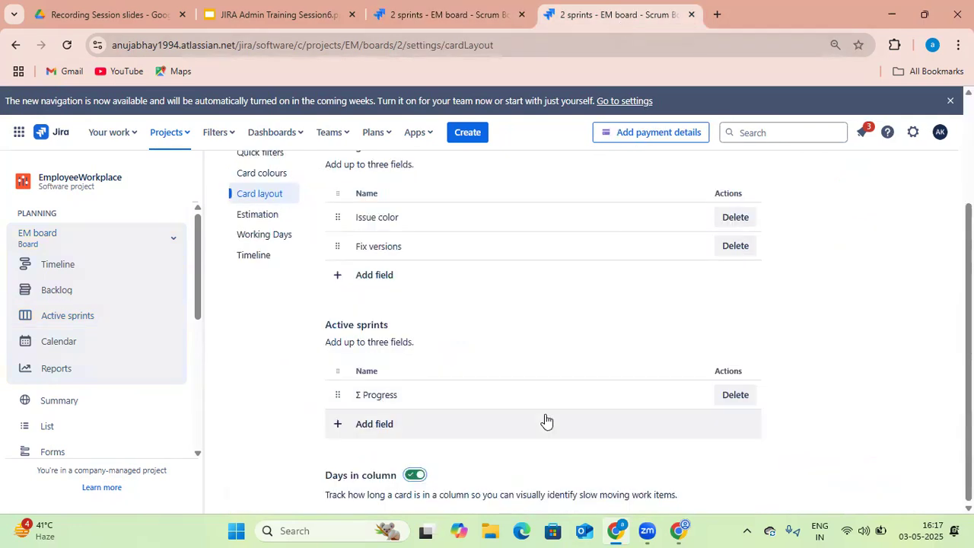
click(426, 28)
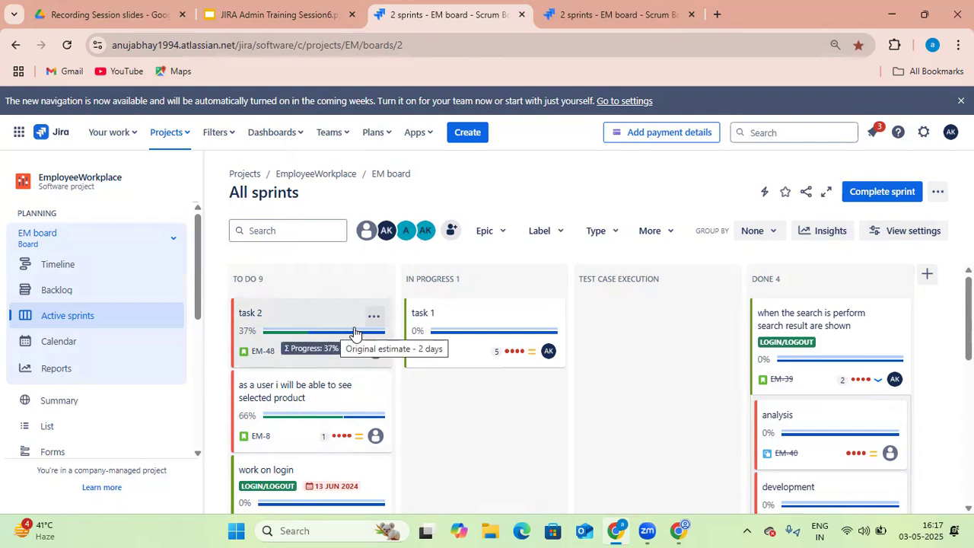
click(573, 18)
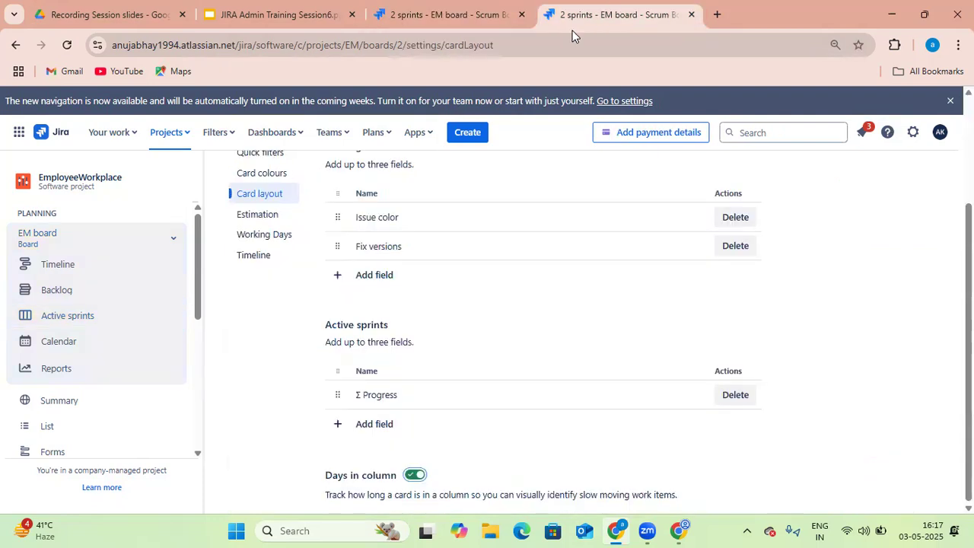
scroll(267, 341, up, 3)
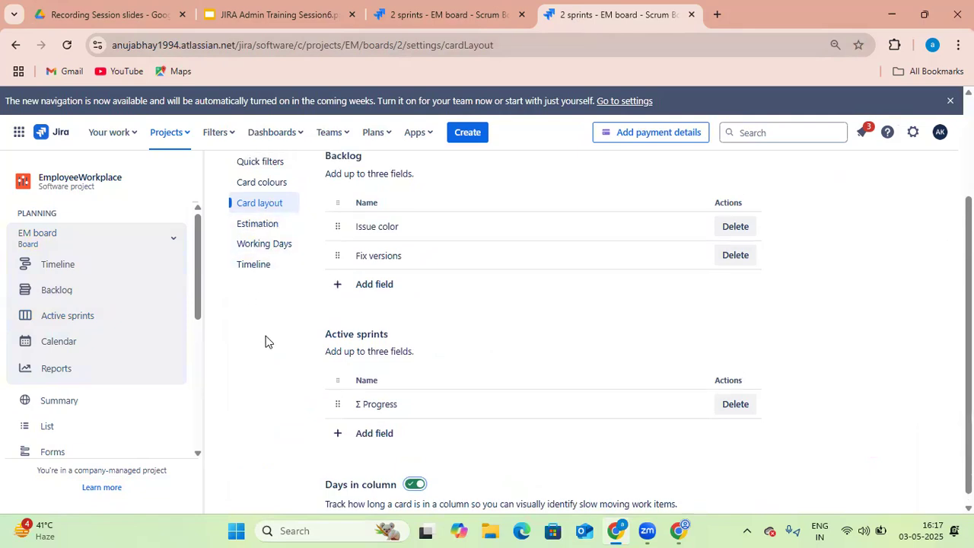
click(273, 362)
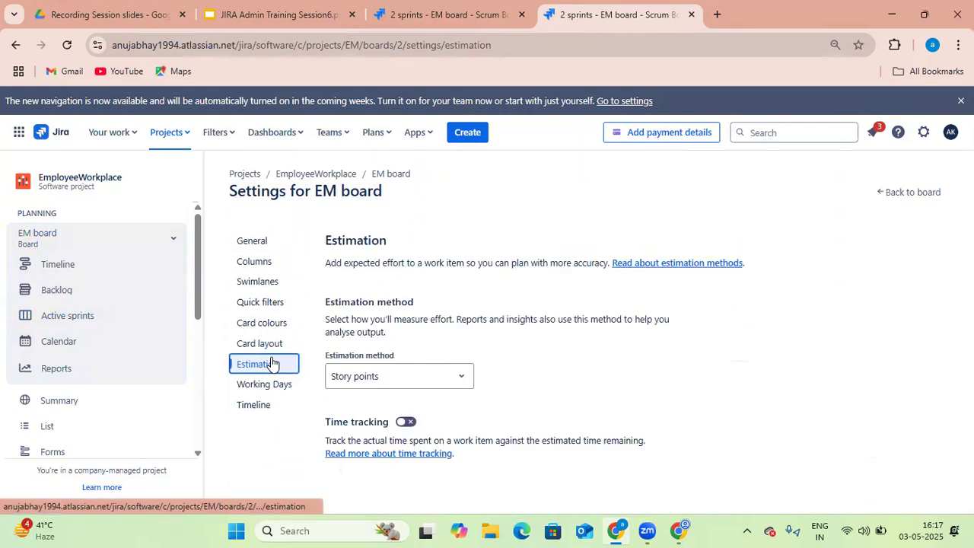
click(460, 387)
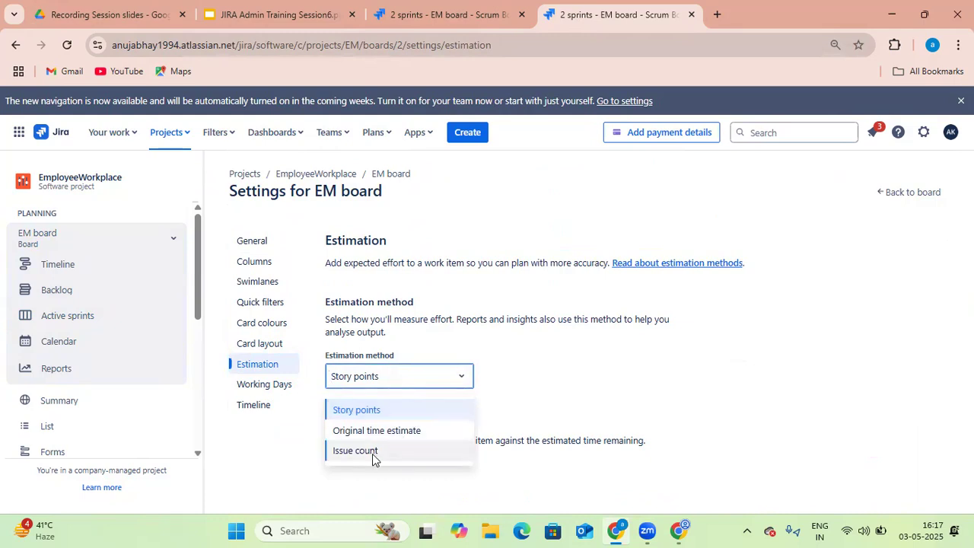
Open the Burndown Chart report from the board's reports and review its estimate statistic options
click(432, 18)
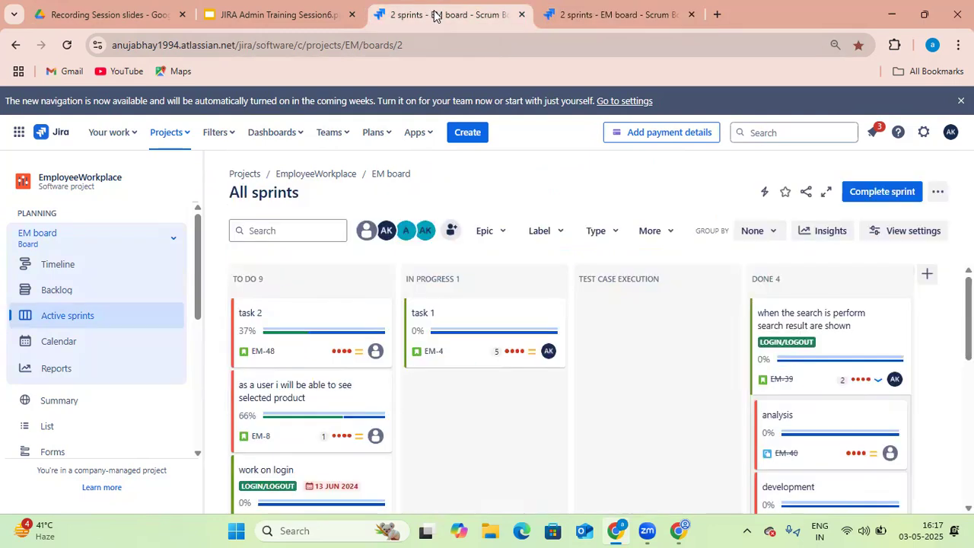
click(66, 371)
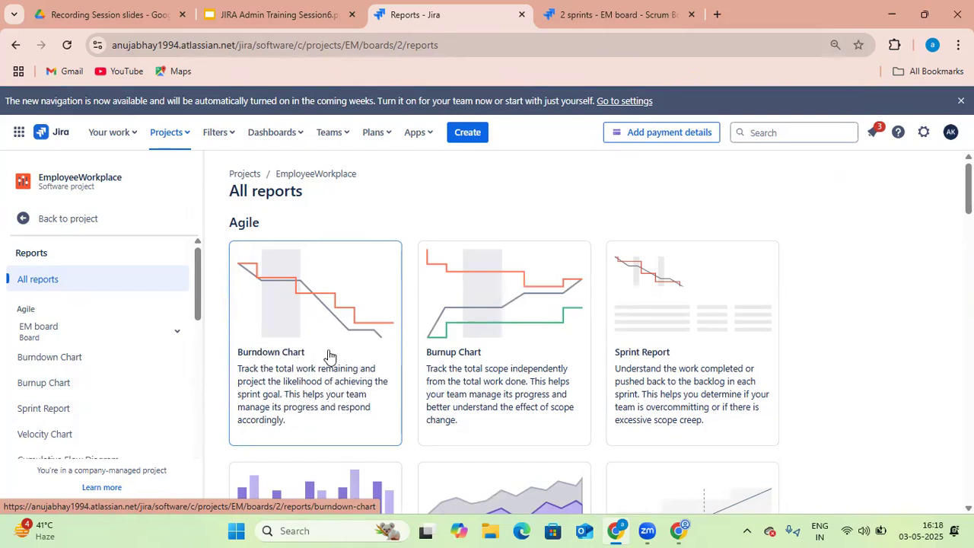
click(279, 357)
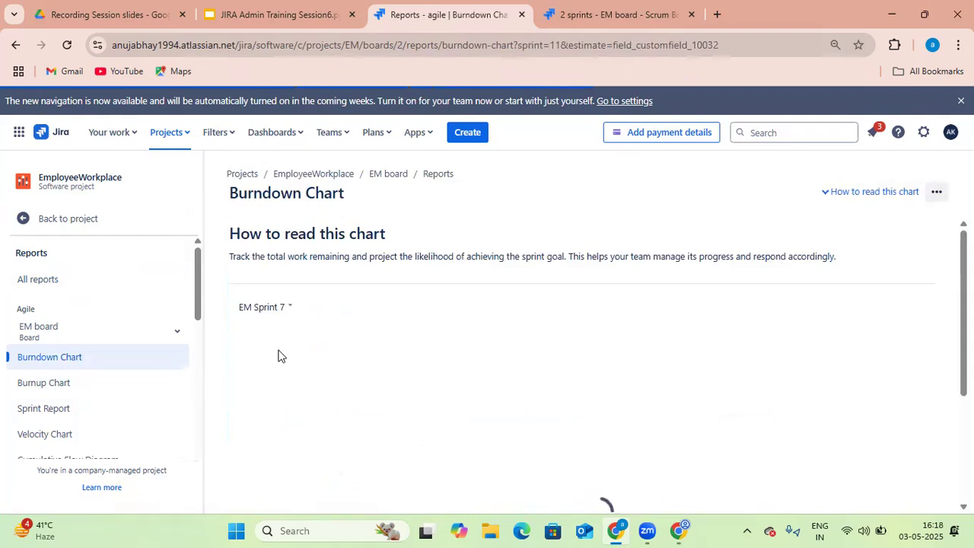
click(354, 309)
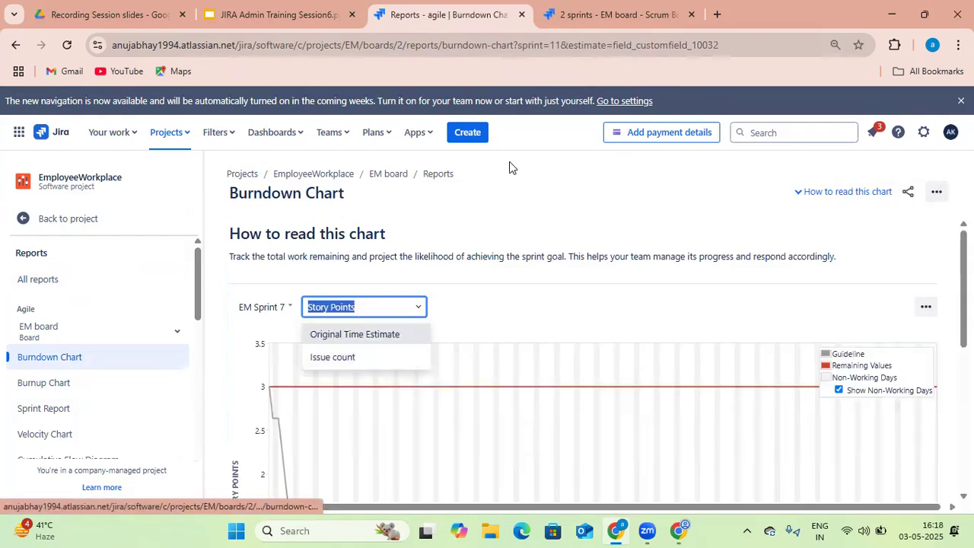
Turn on time tracking for the board, then reload the burndown chart to check its estimate options
click(604, 19)
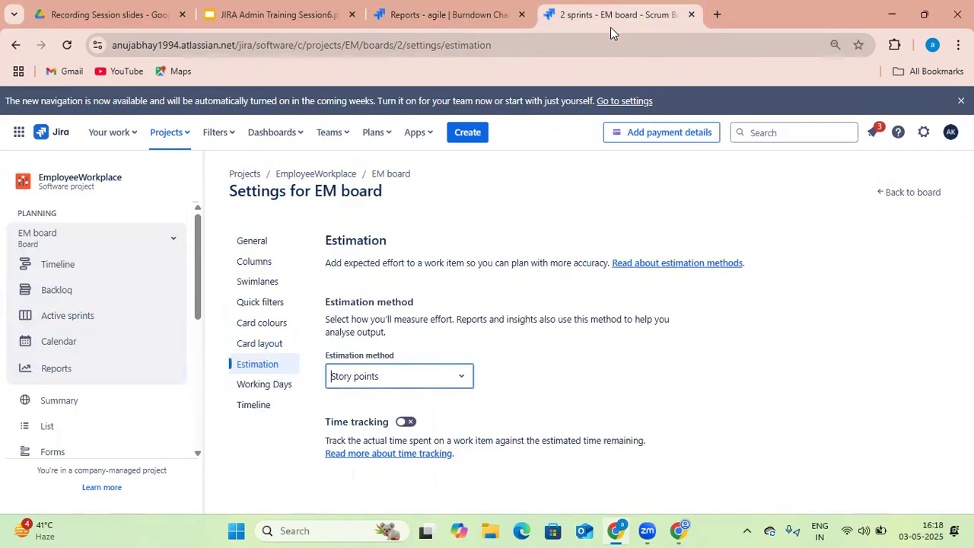
click(408, 423)
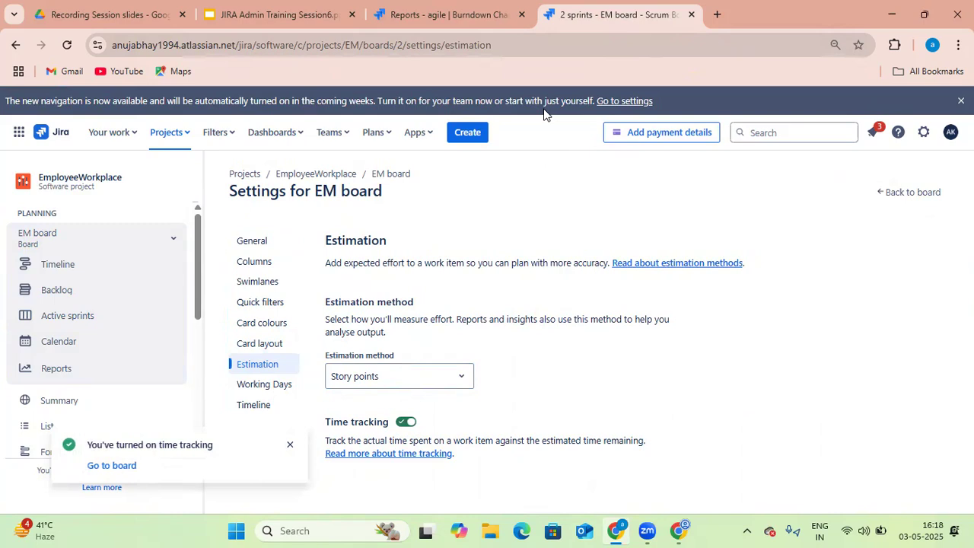
click(441, 14)
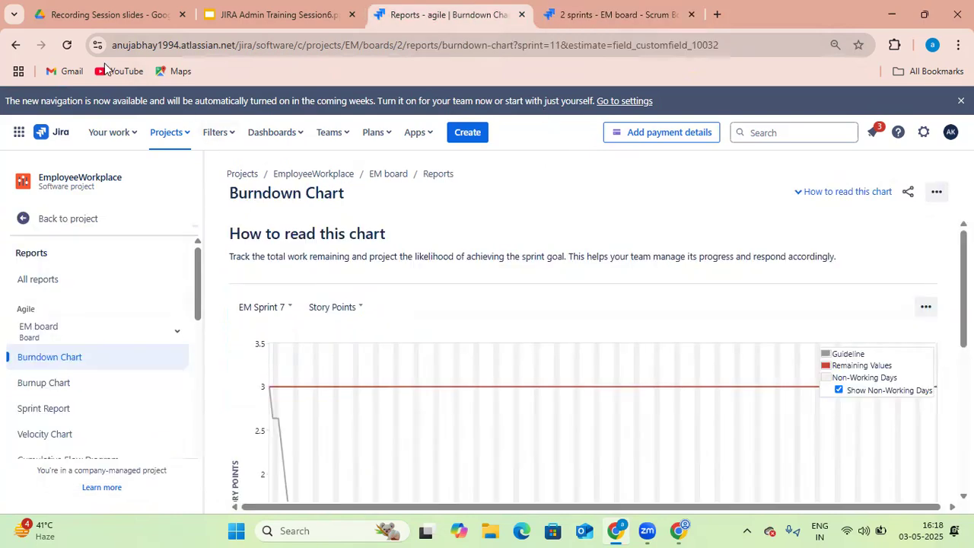
click(66, 44)
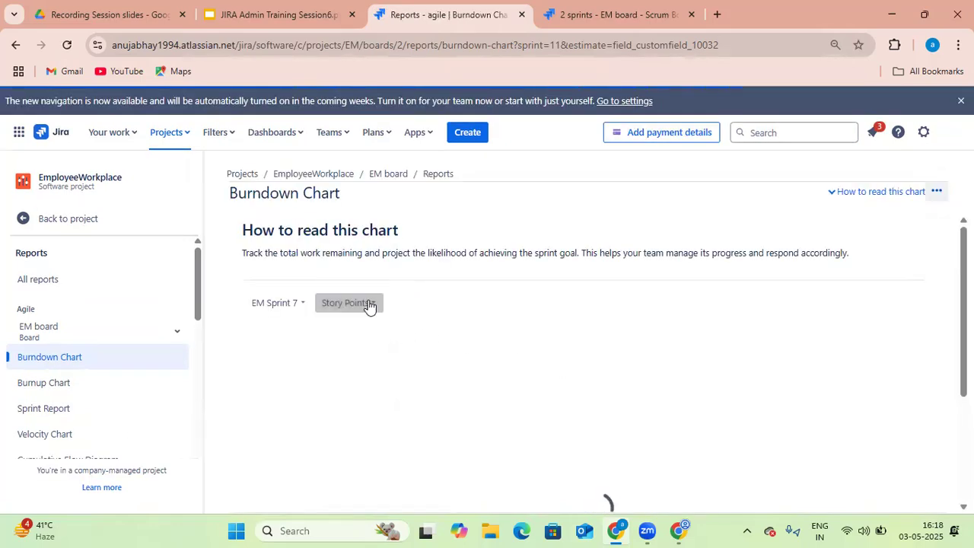
click(374, 302)
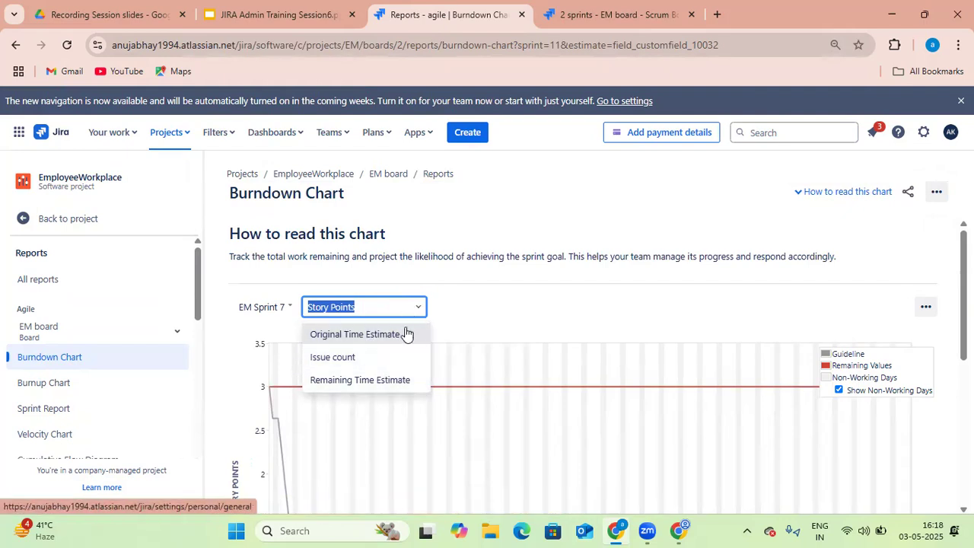
Turn off time tracking for the board, then reload the burndown chart to check its estimate options
click(630, 23)
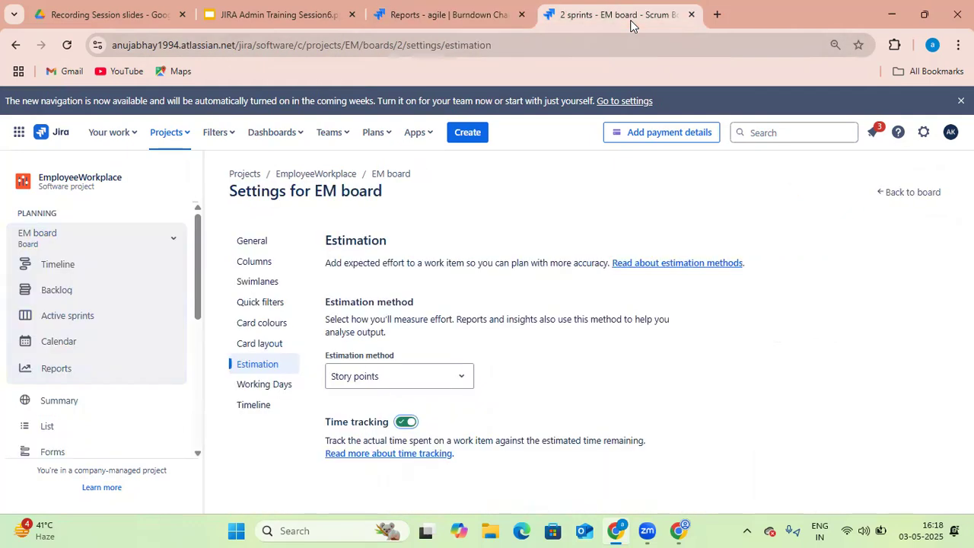
click(404, 422)
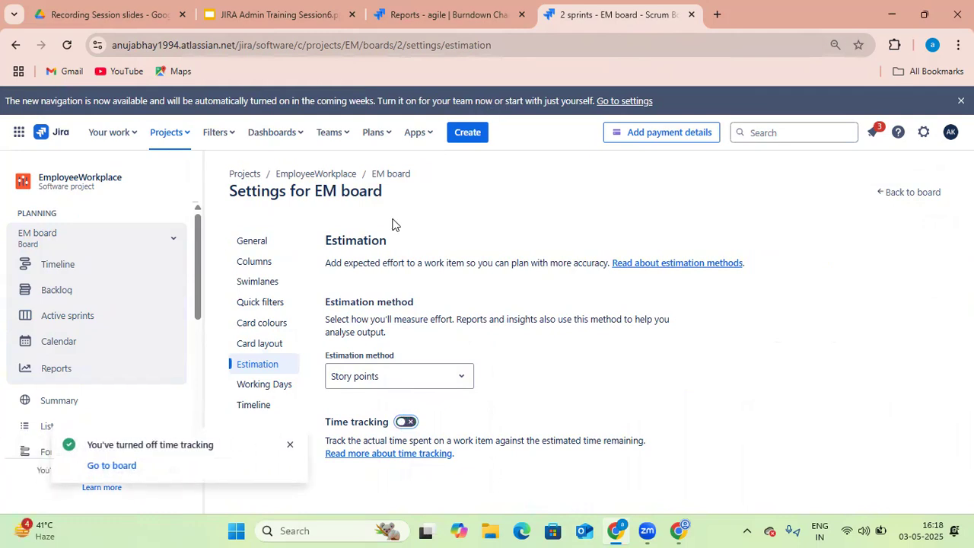
key(ctrl+shift+Tab)
click(360, 306)
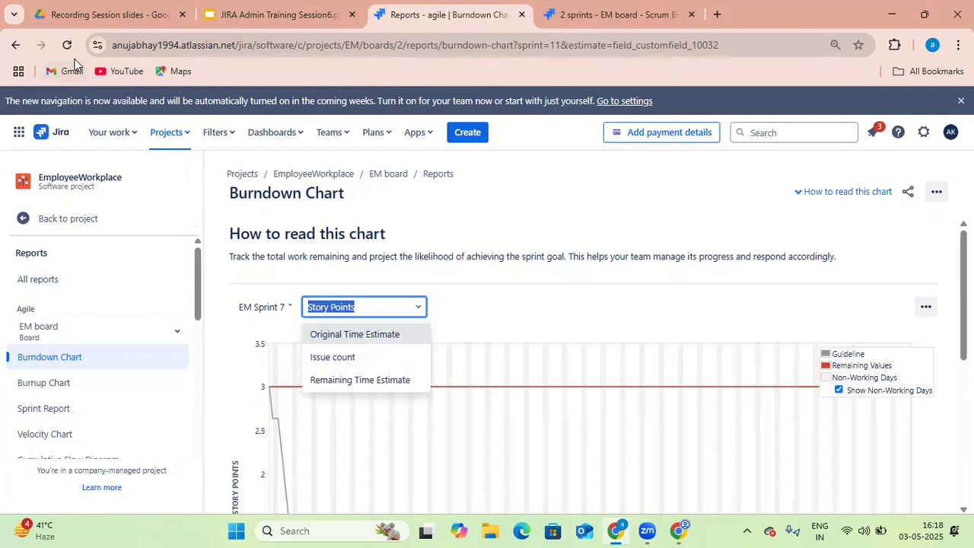
click(67, 50)
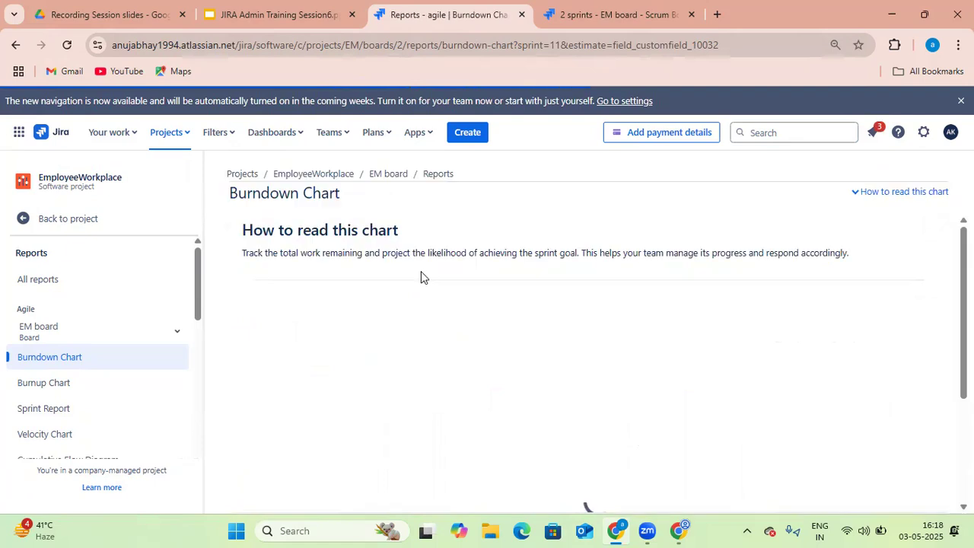
click(371, 305)
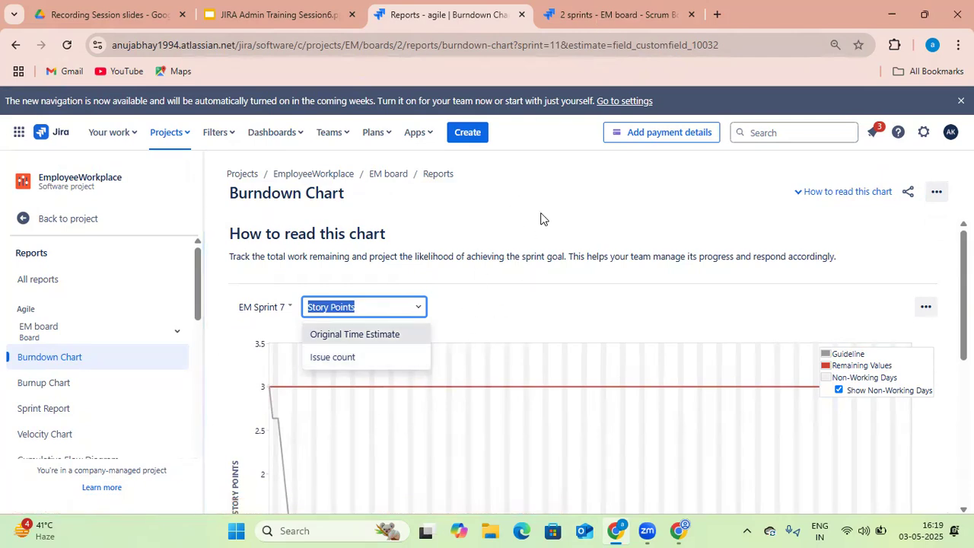
Open the Burndown Chart from Reports in the second board tab and review its estimate options
click(617, 24)
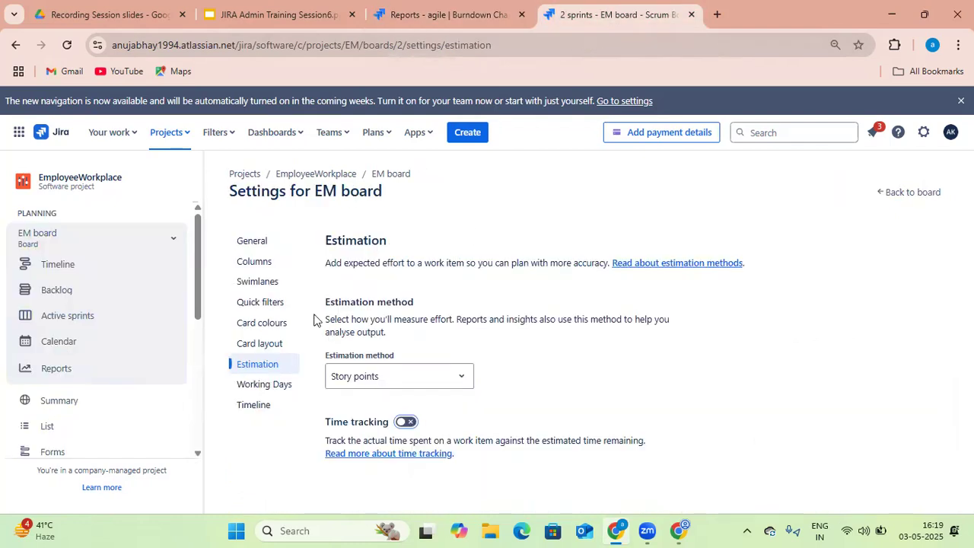
click(76, 369)
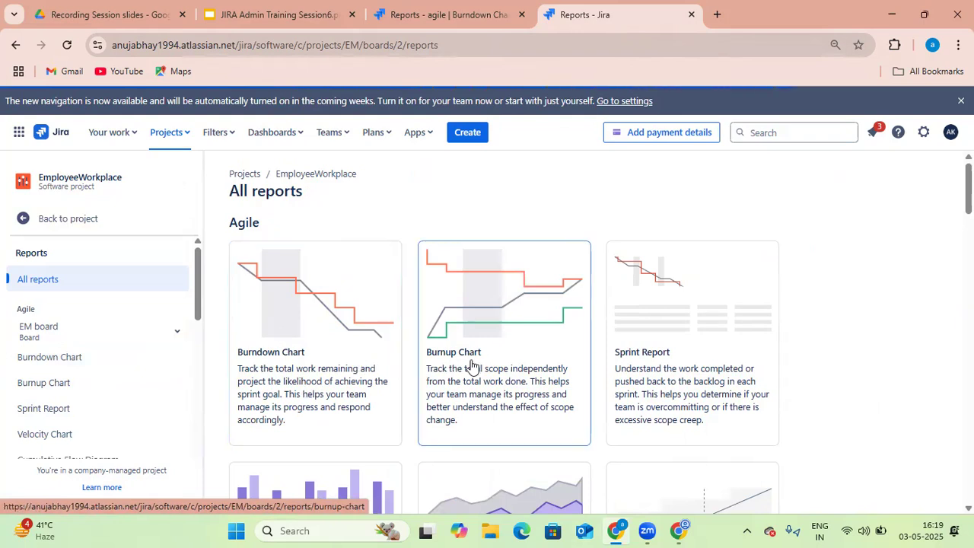
scroll(624, 330, down, 1)
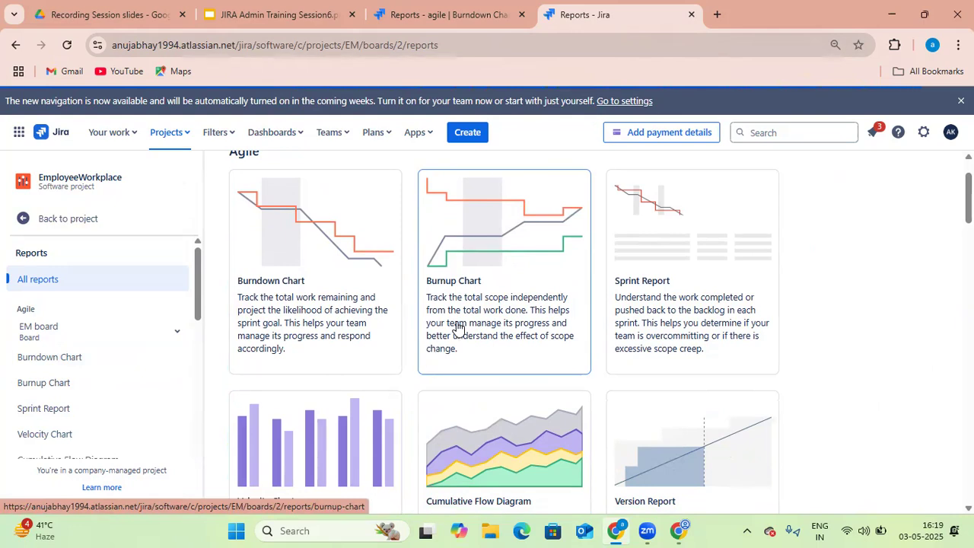
click(339, 267)
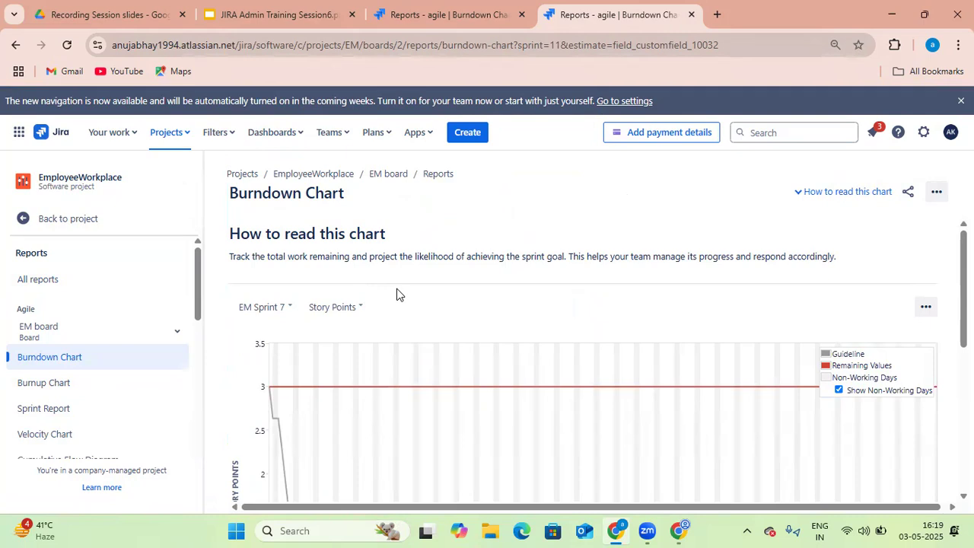
click(367, 308)
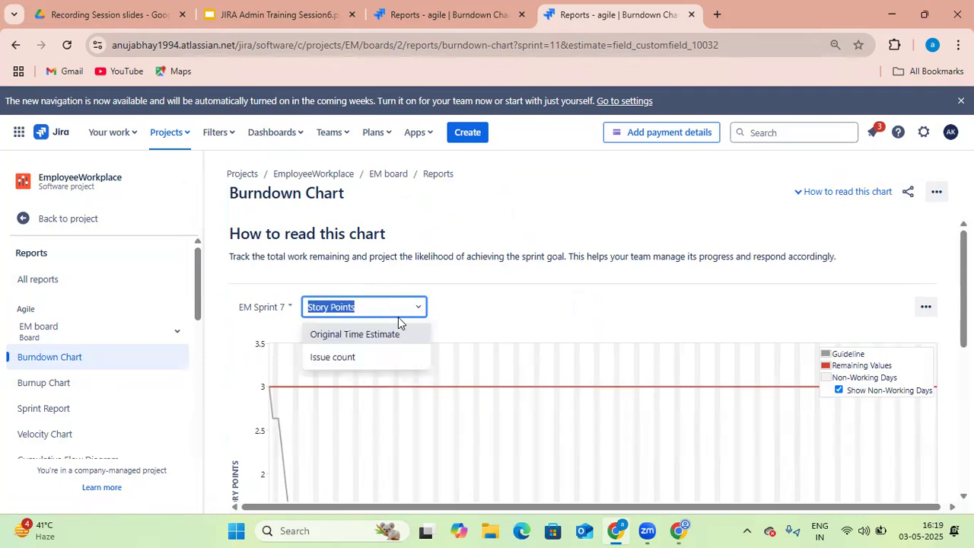
scroll(586, 295, down, 2)
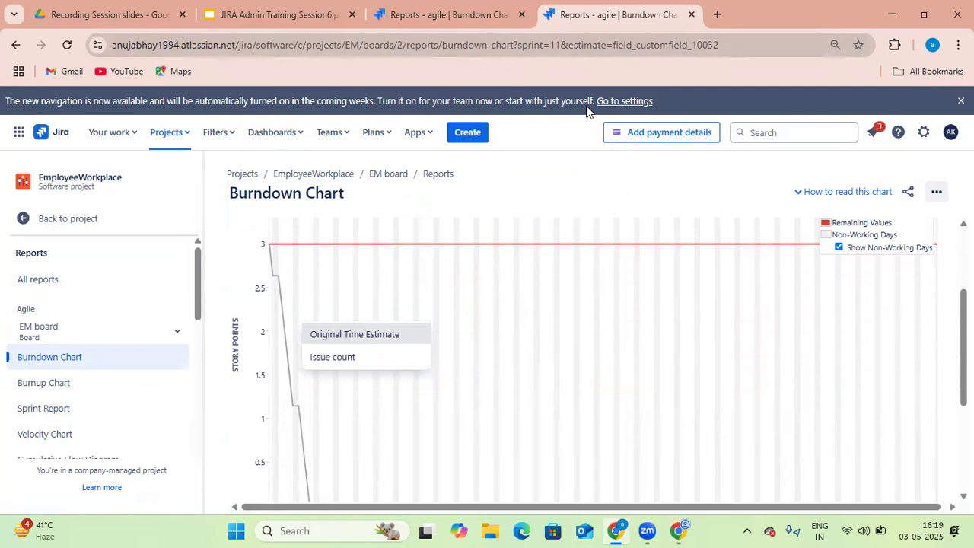
Return to the active sprint board and open the board configuration settings
click(441, 15)
click(600, 14)
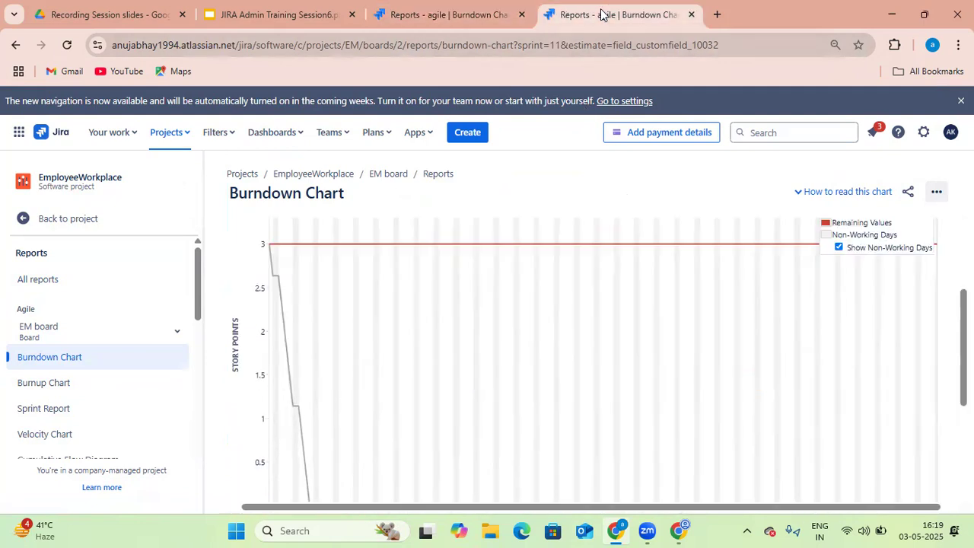
click(86, 222)
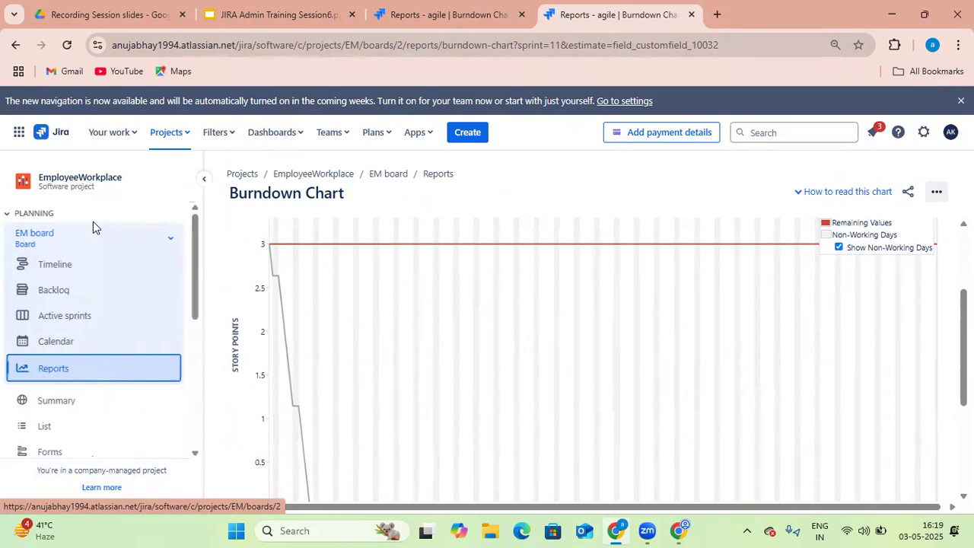
click(101, 315)
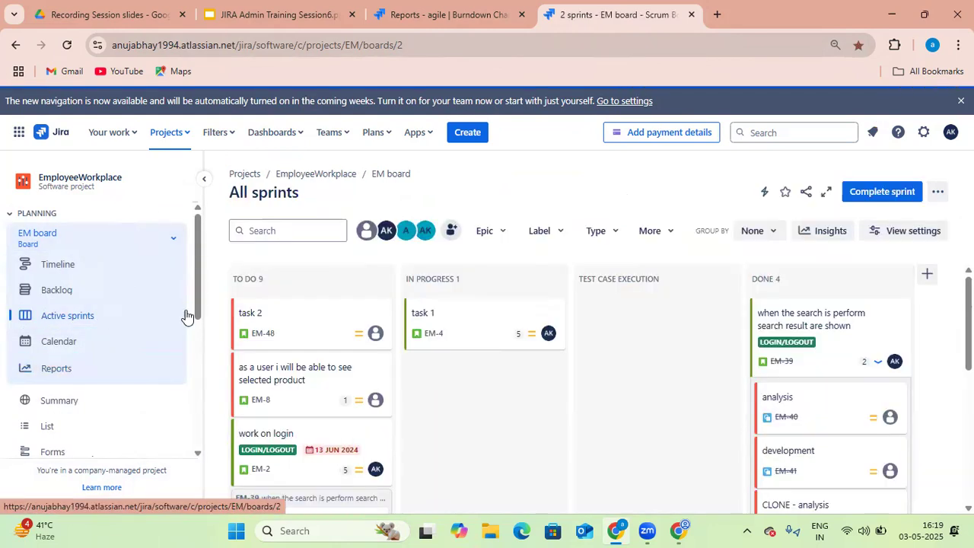
click(938, 192)
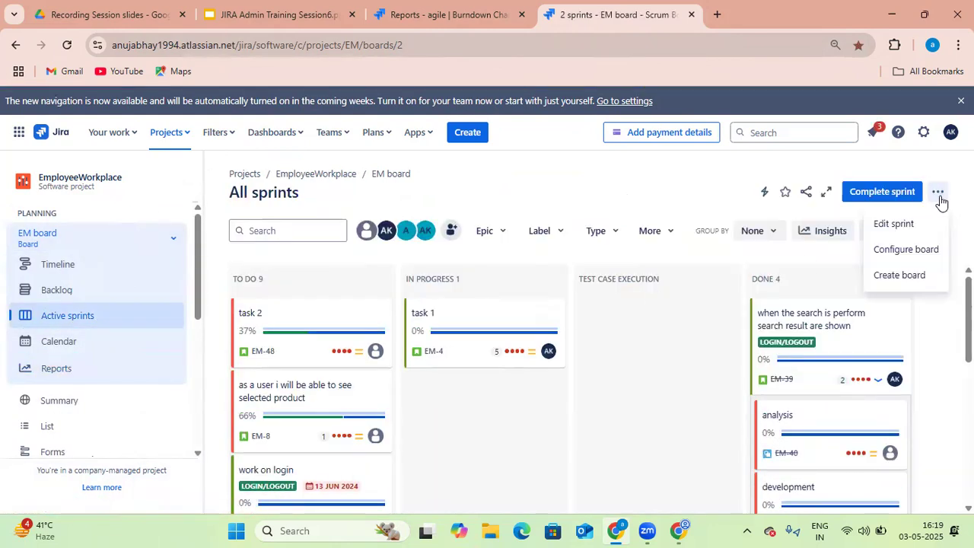
click(916, 249)
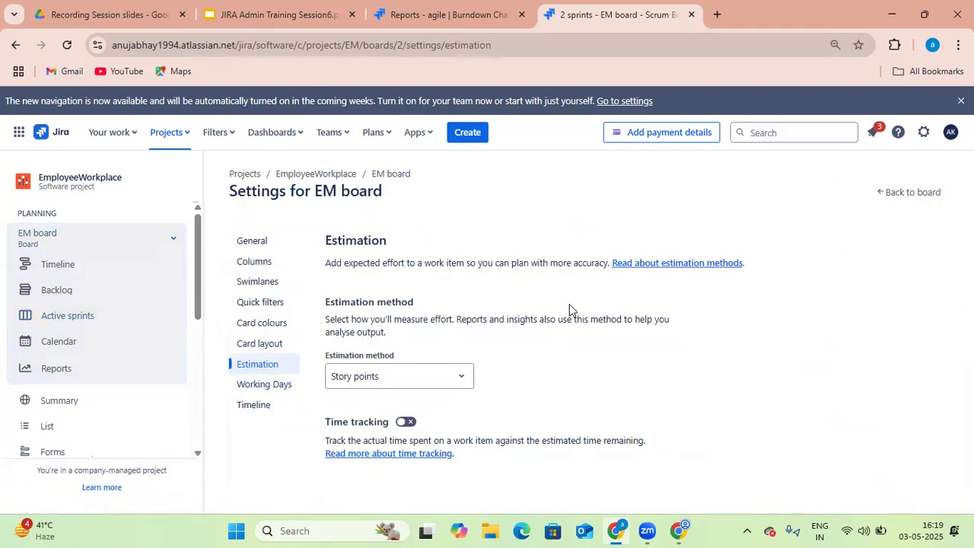
Open the Working Days settings and mark Saturday and Sunday as standard working days
click(288, 385)
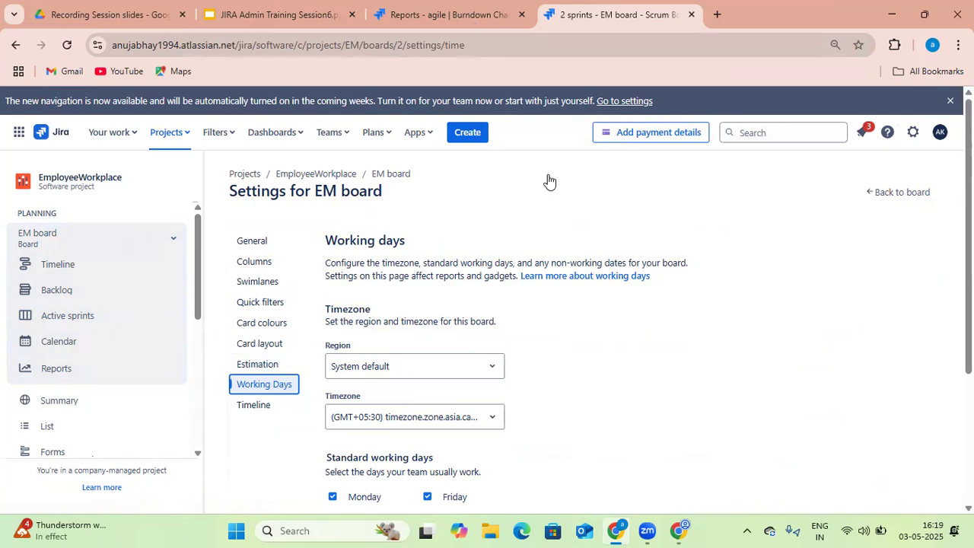
key(ctrl+Page_Up)
scroll(411, 411, down, 2)
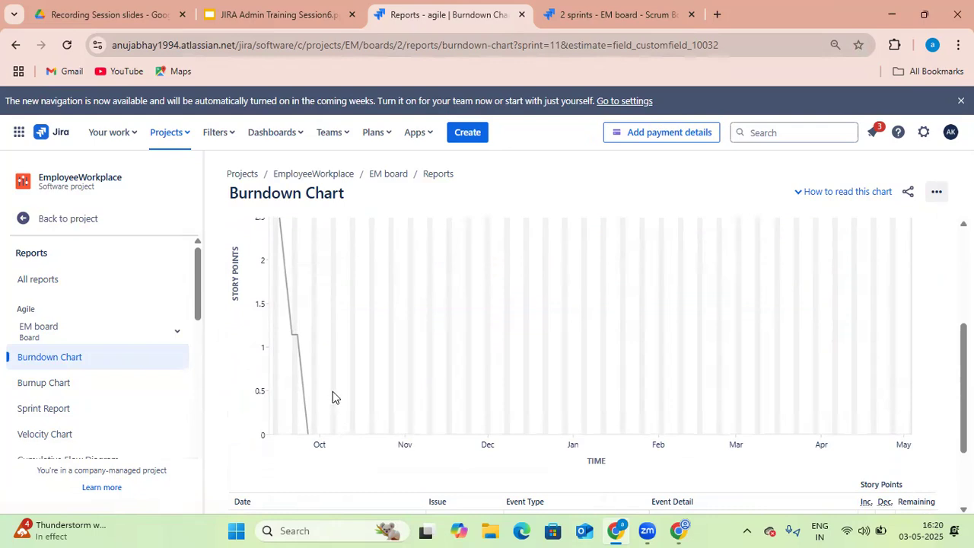
click(634, 19)
scroll(615, 369, down, 3)
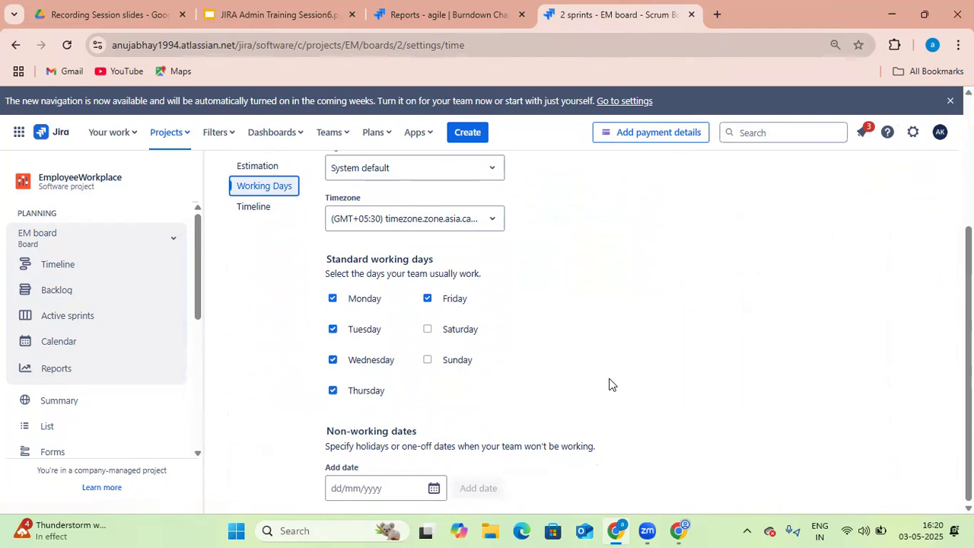
click(430, 331)
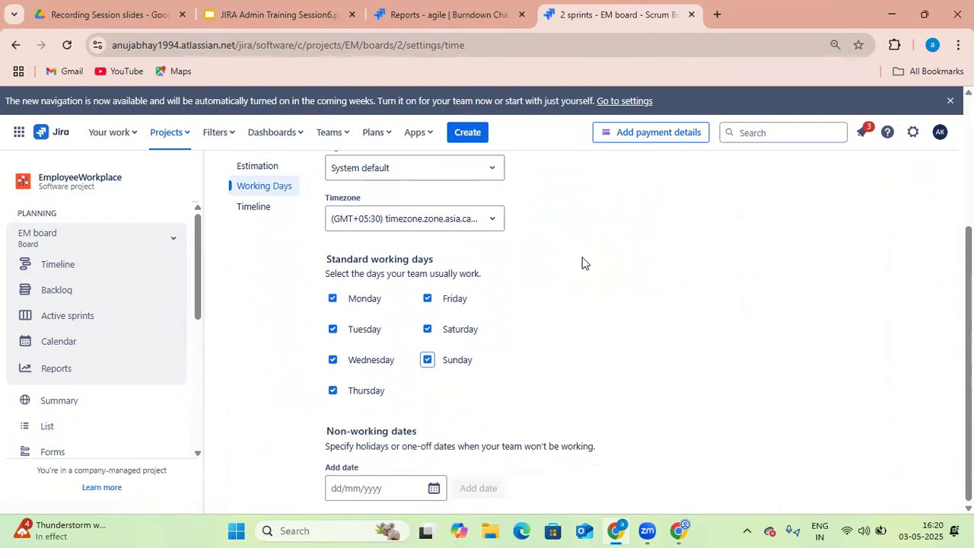
Reload the burndown chart in the second tab and compare it against the updated working days settings
click(474, 16)
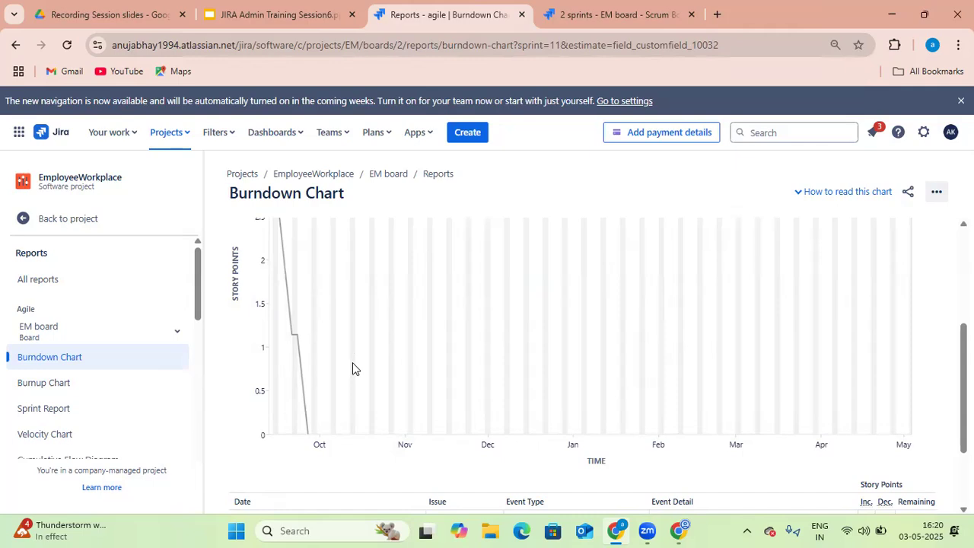
click(628, 16)
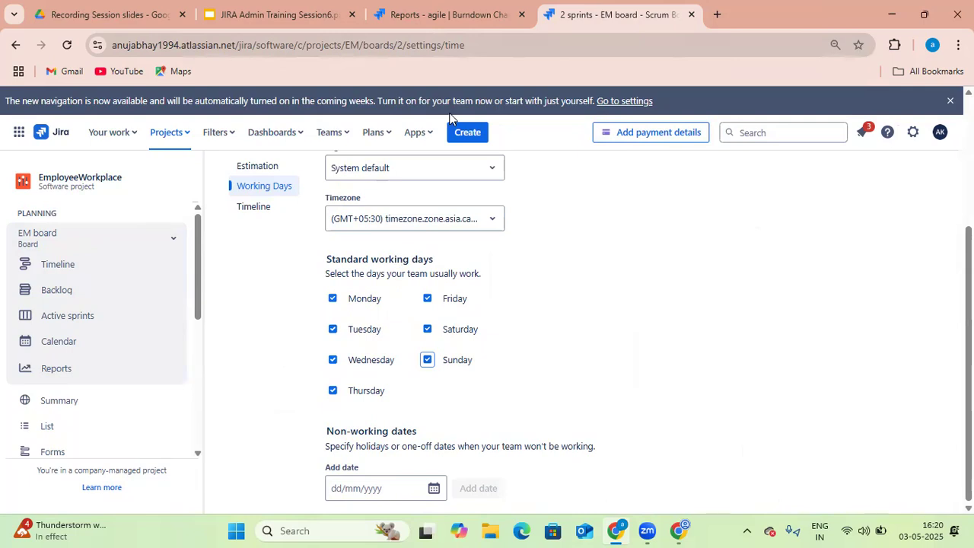
click(455, 17)
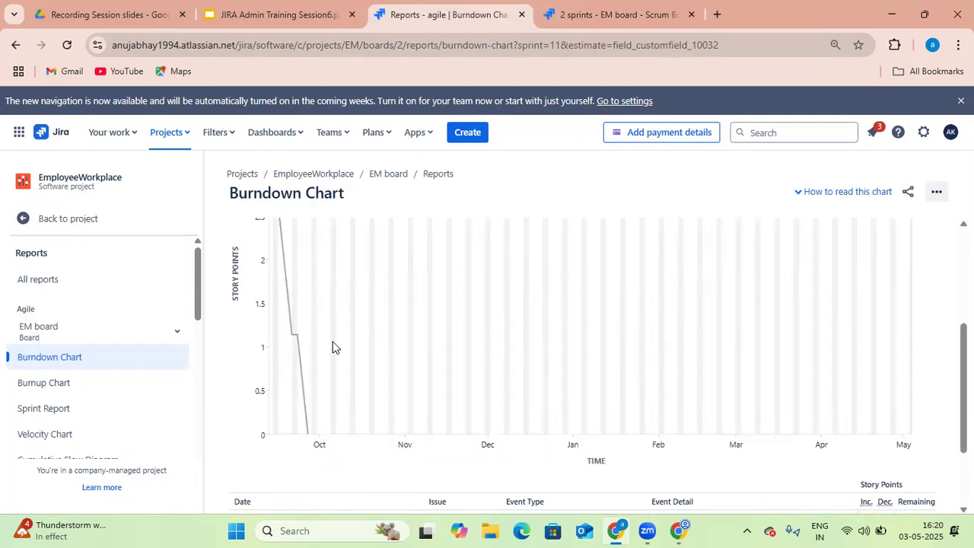
click(67, 47)
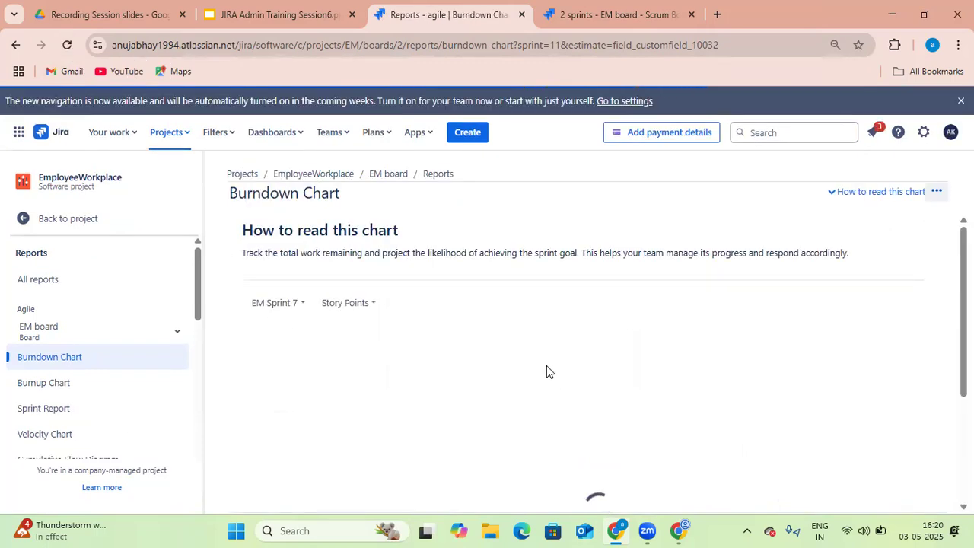
scroll(494, 377, down, 2)
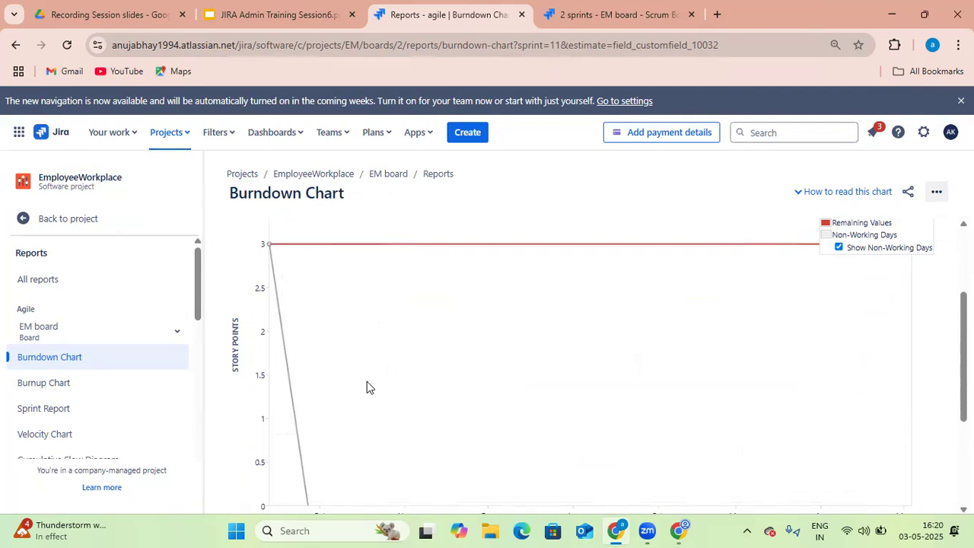
scroll(453, 369, down, 1)
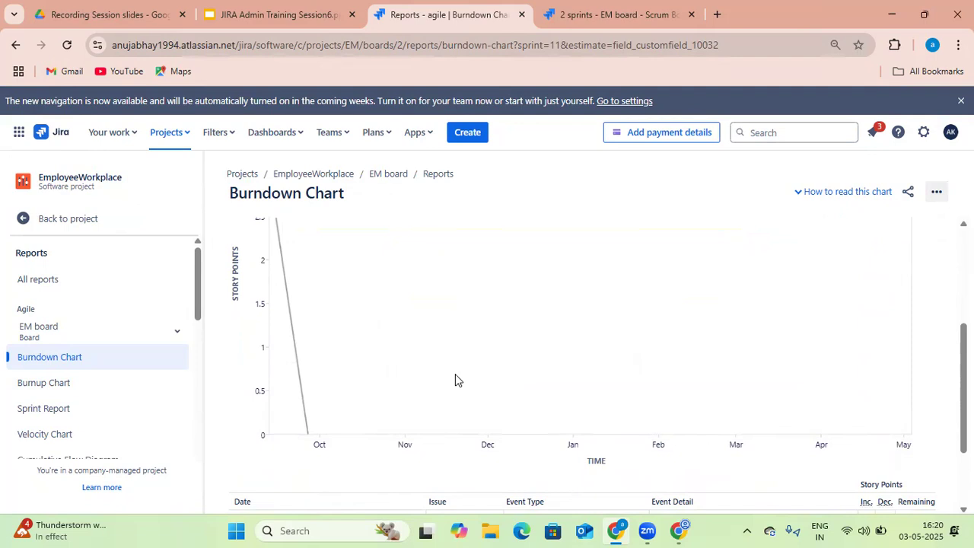
click(641, 26)
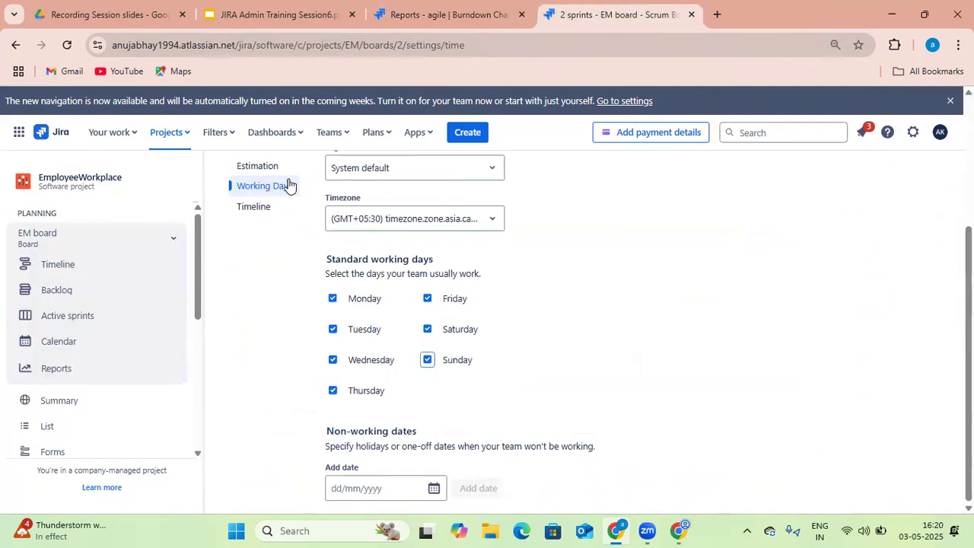
Open the Timeline board settings and switch the timeline off, then back on
scroll(525, 320, up, 1)
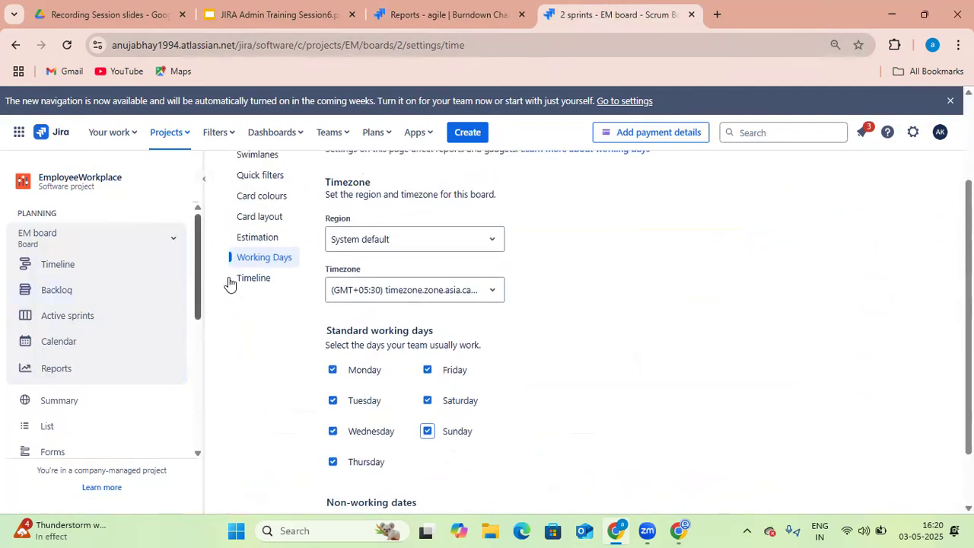
click(255, 279)
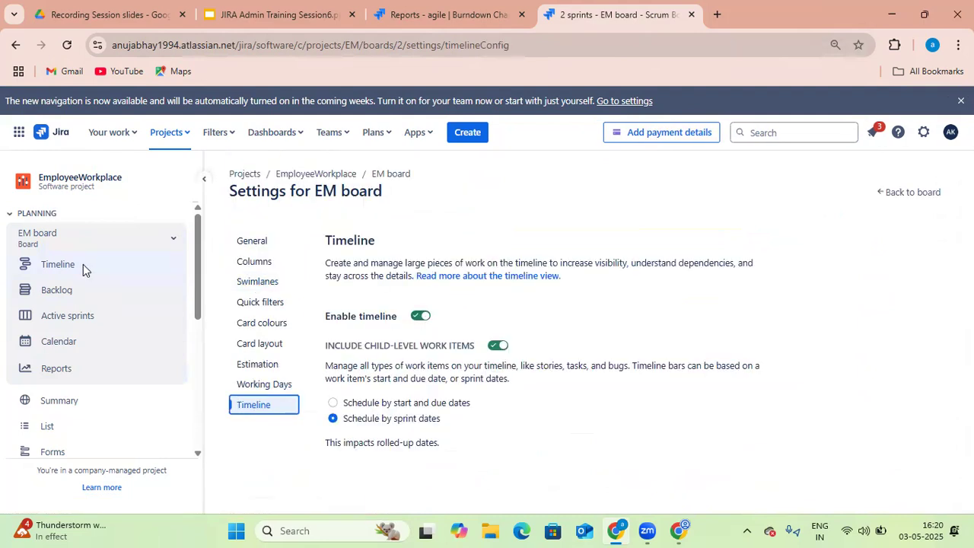
click(420, 320)
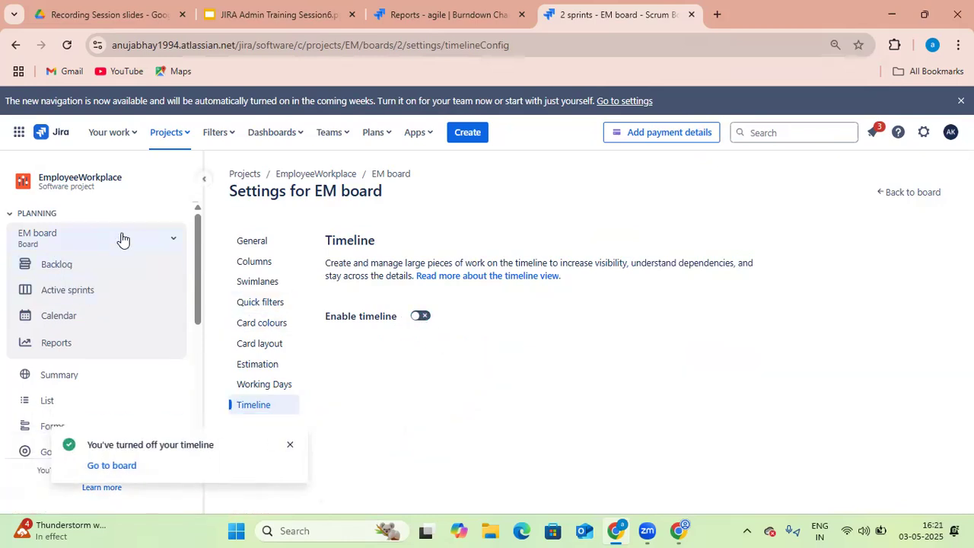
click(426, 317)
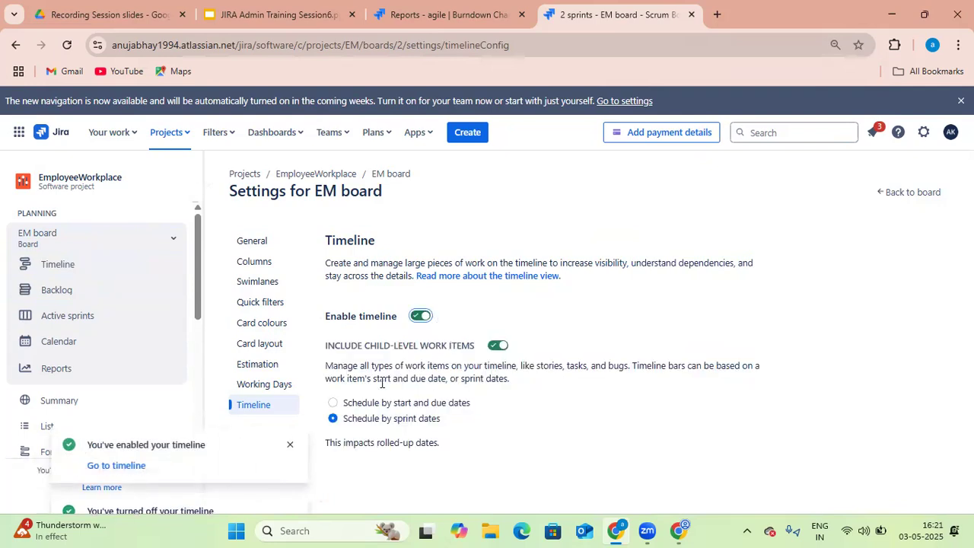
Open the board's timeline view and dismiss the notification
click(62, 267)
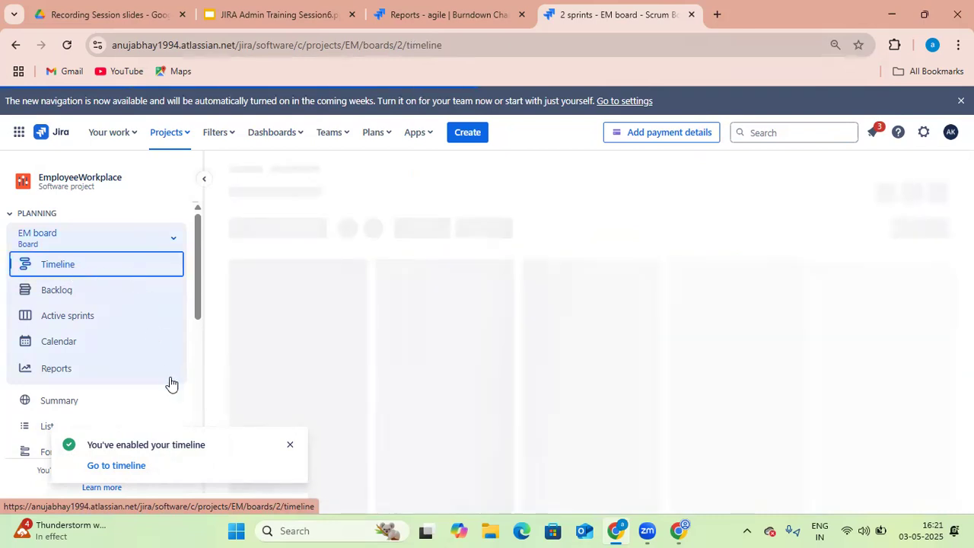
click(289, 445)
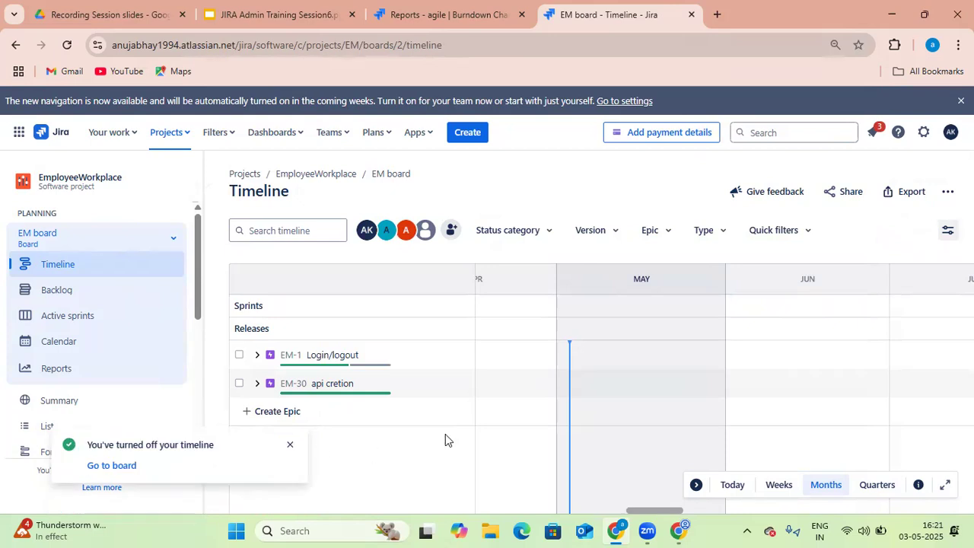
Browse from the report back to the backlog and active sprint board, and open Sprint insights
click(495, 16)
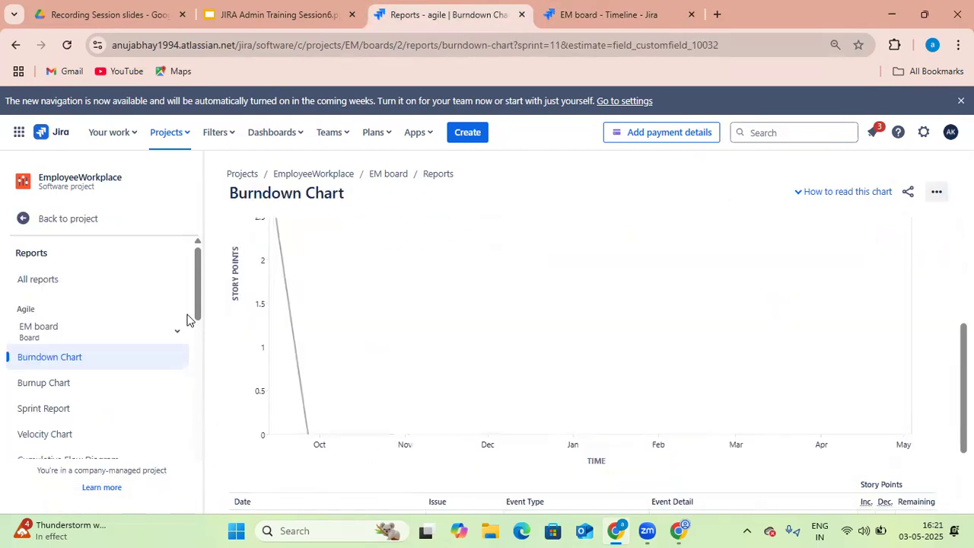
click(69, 215)
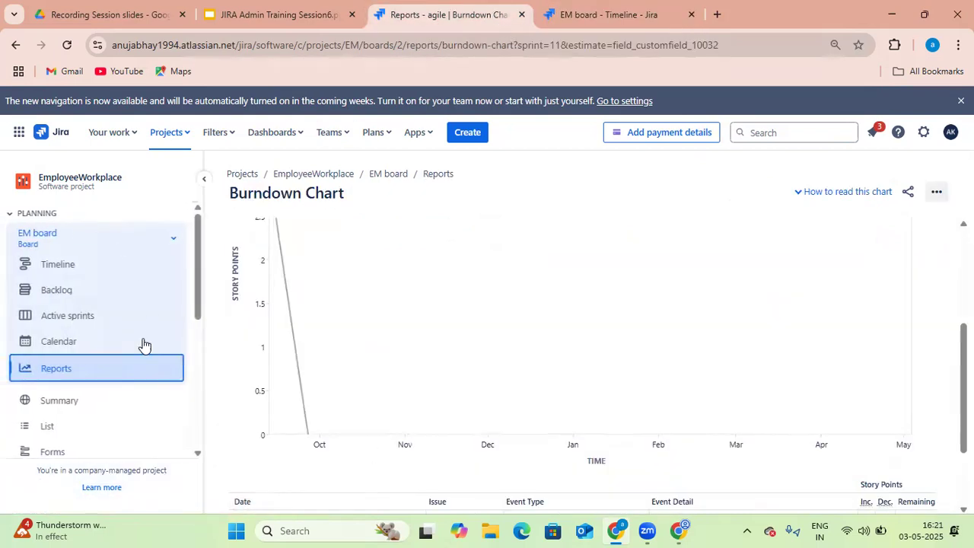
click(73, 293)
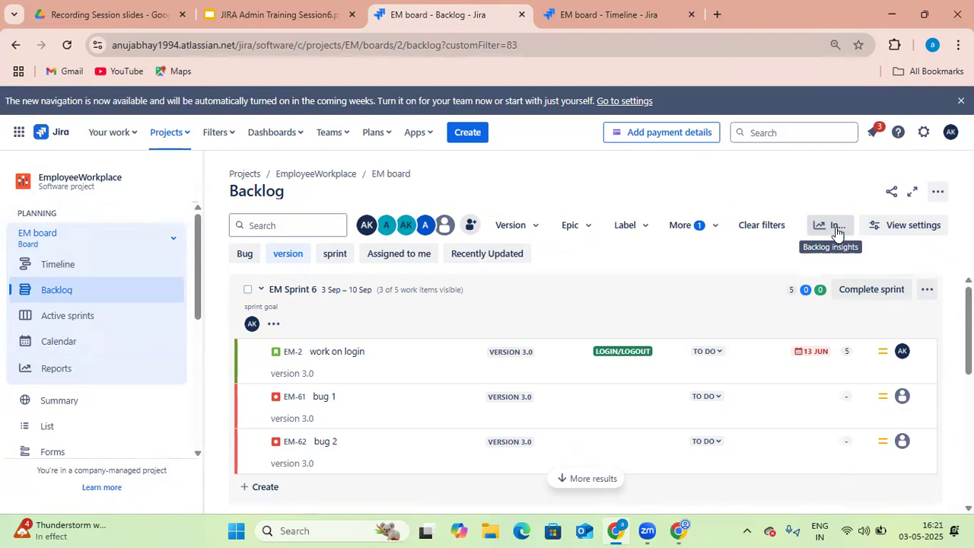
click(79, 321)
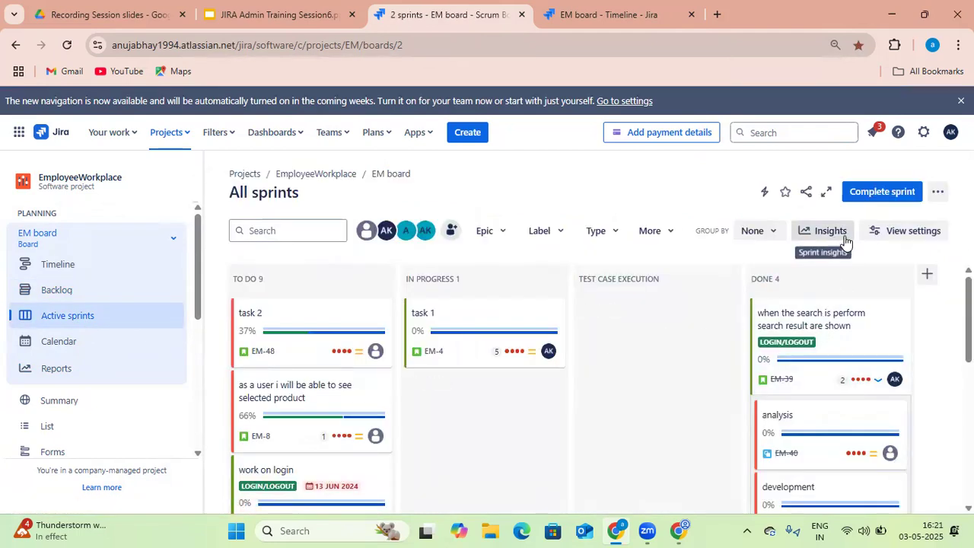
click(831, 231)
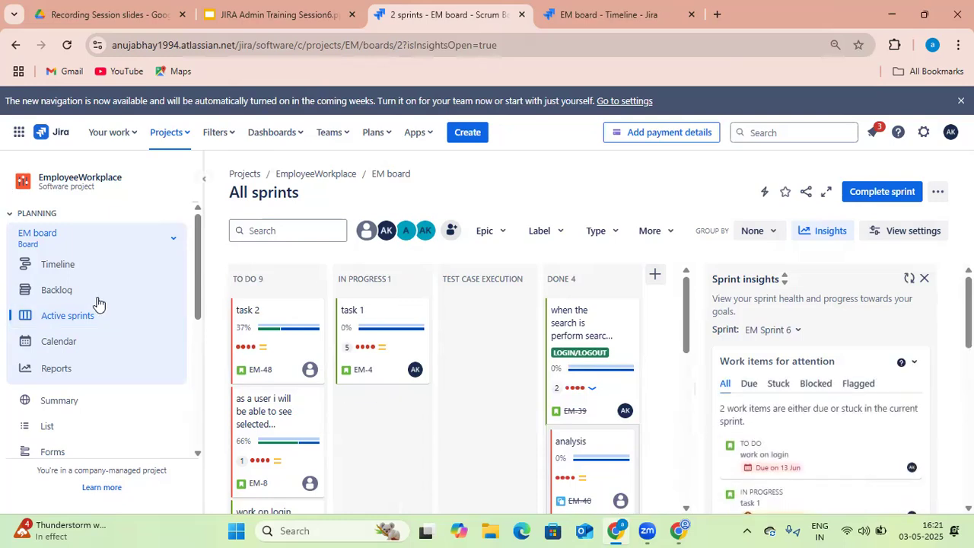
Open the timeline, expand the Login/logout and api cretion epics, and switch the scale to Weeks
click(67, 264)
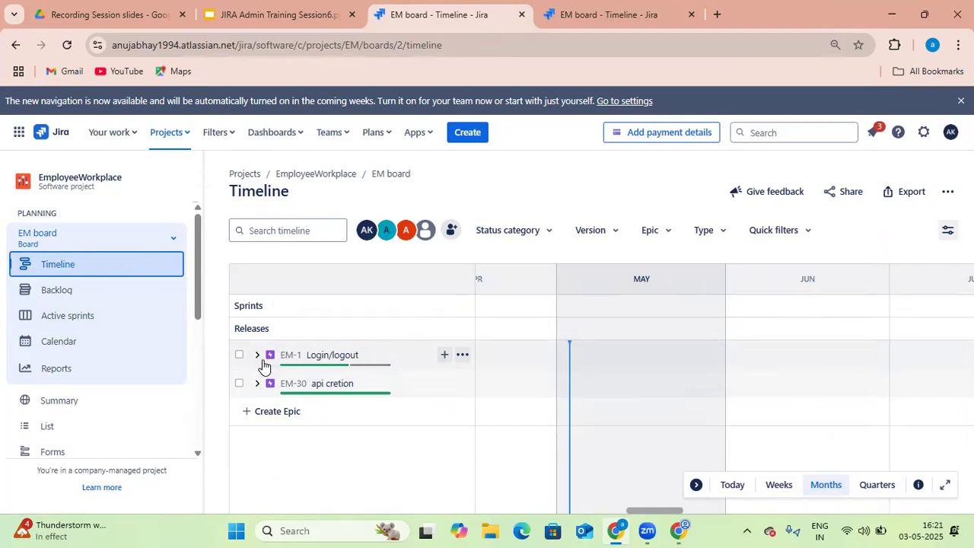
click(257, 355)
scroll(575, 370, down, 2)
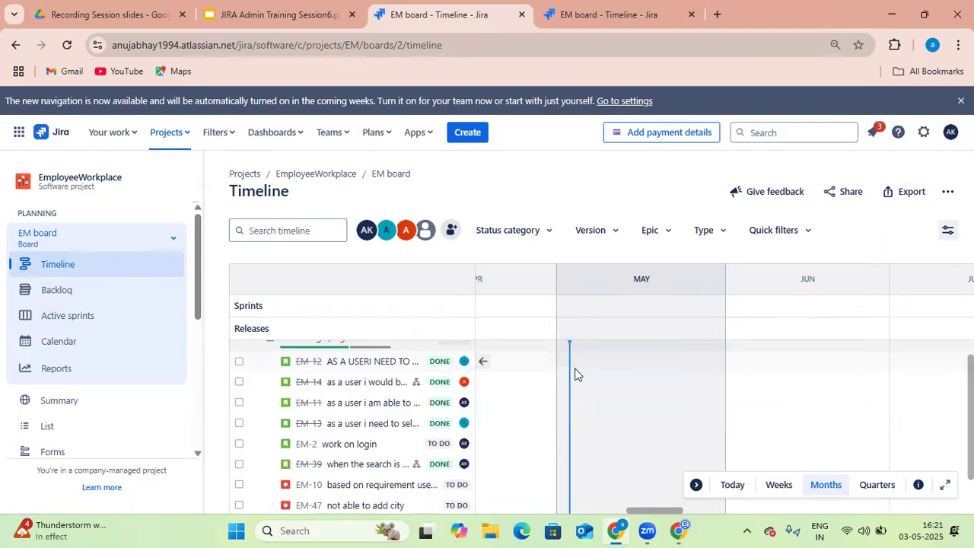
scroll(577, 372, up, 2)
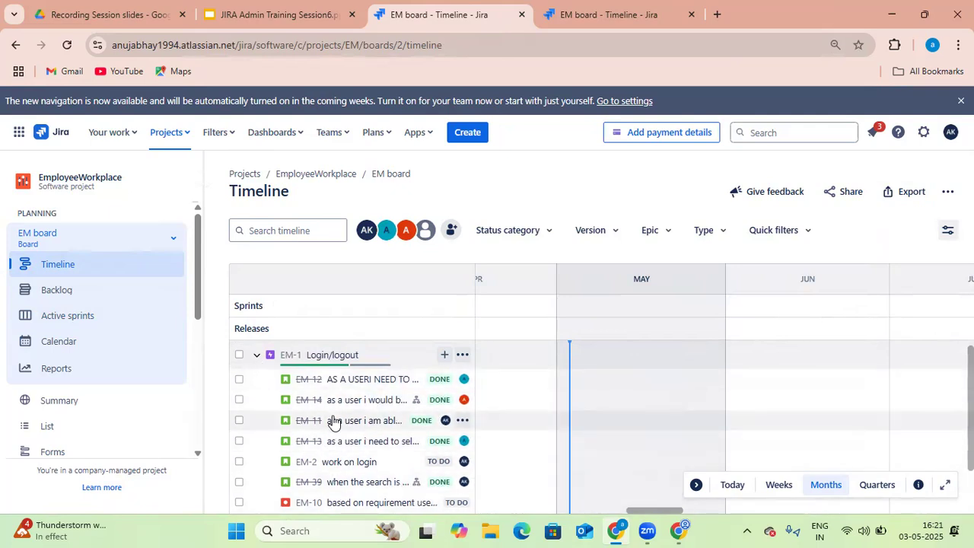
scroll(335, 429, down, 2)
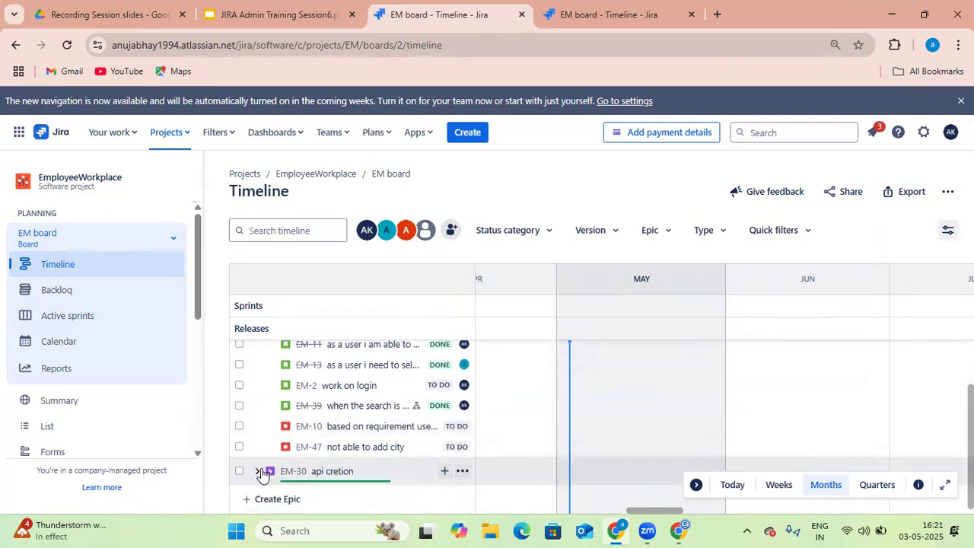
click(257, 475)
scroll(365, 487, down, 1)
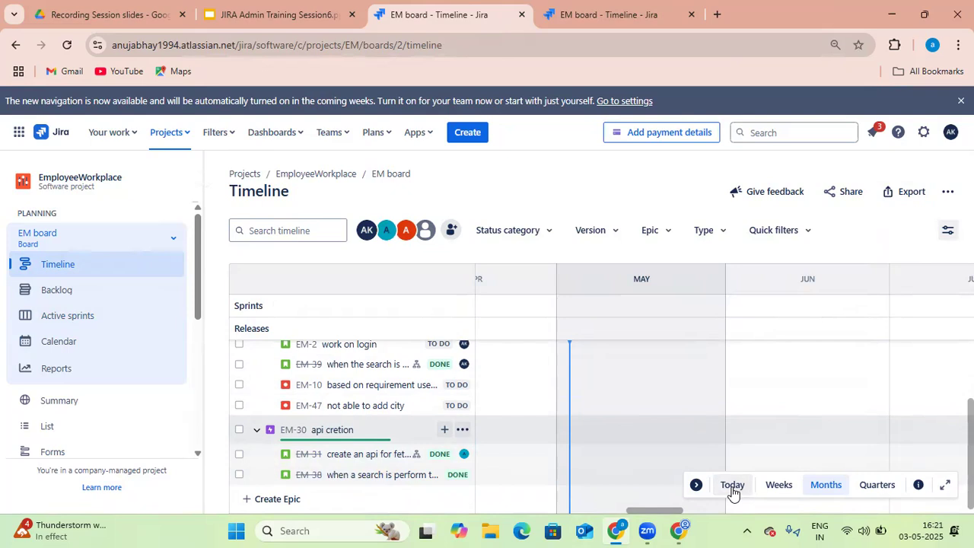
click(778, 485)
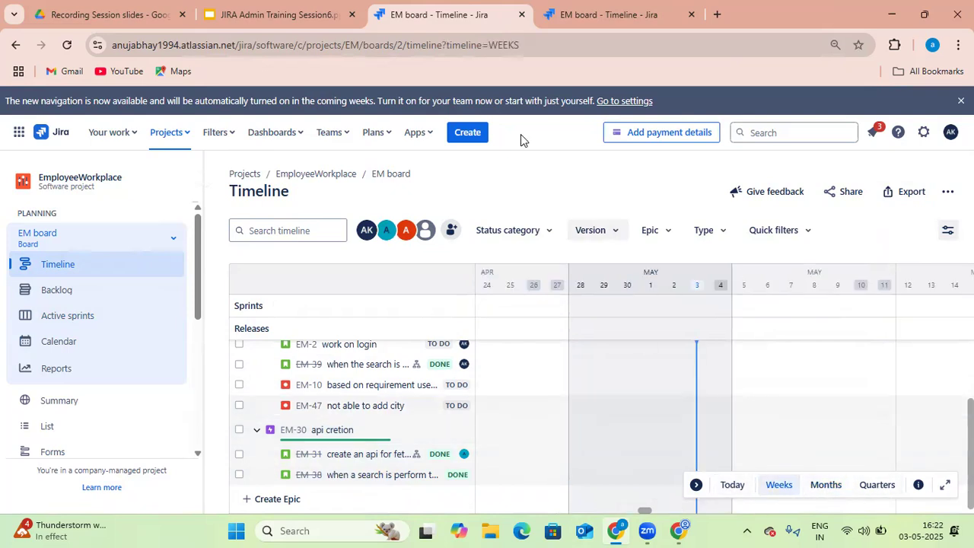
Switch to the other browser window, go back to project 1 and open its timeline
click(680, 530)
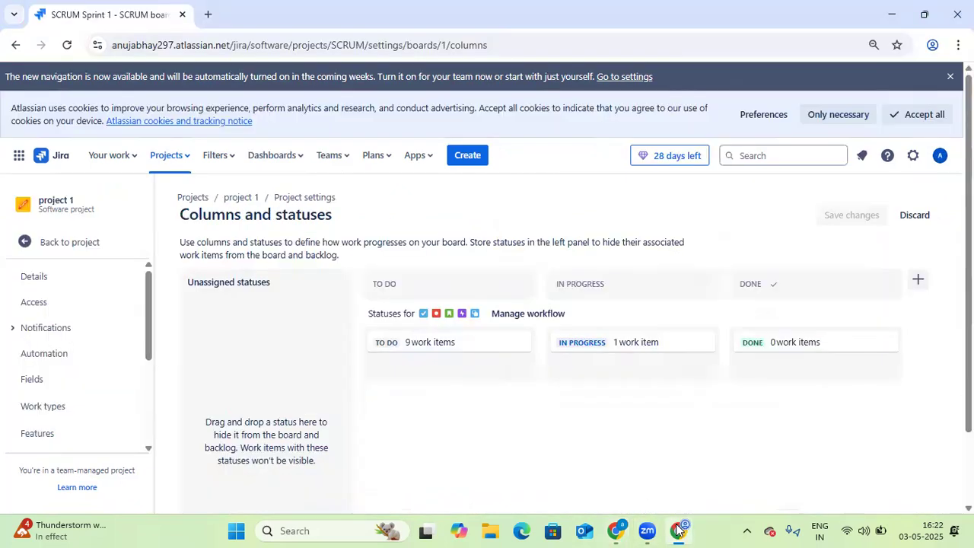
click(56, 249)
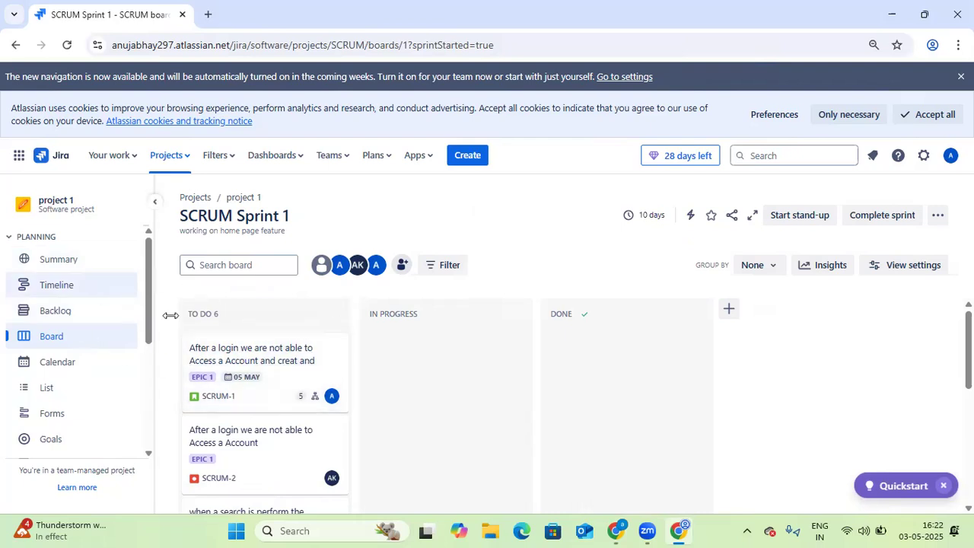
click(50, 293)
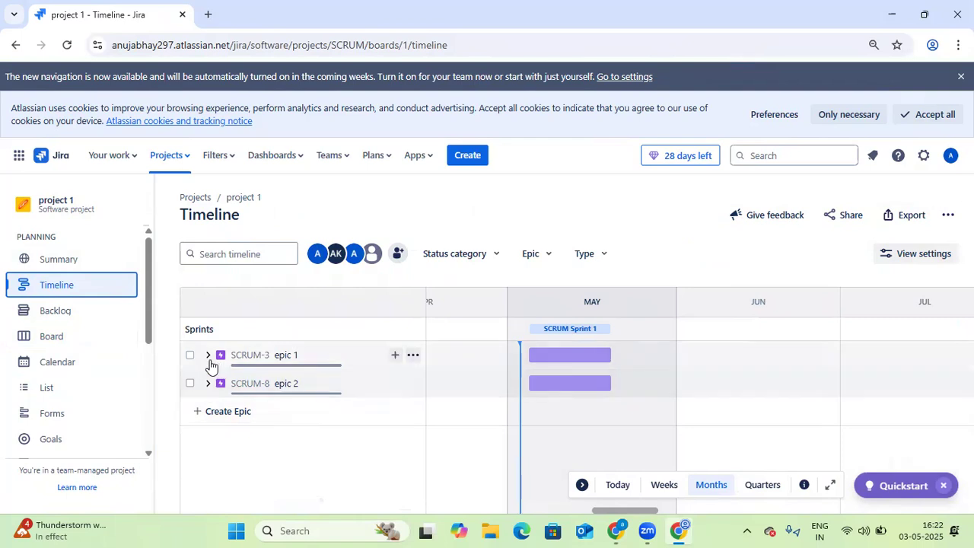
Expand epic 1 and resize its timeline bar so it extends past the sprint's end, to about 22 May
click(208, 355)
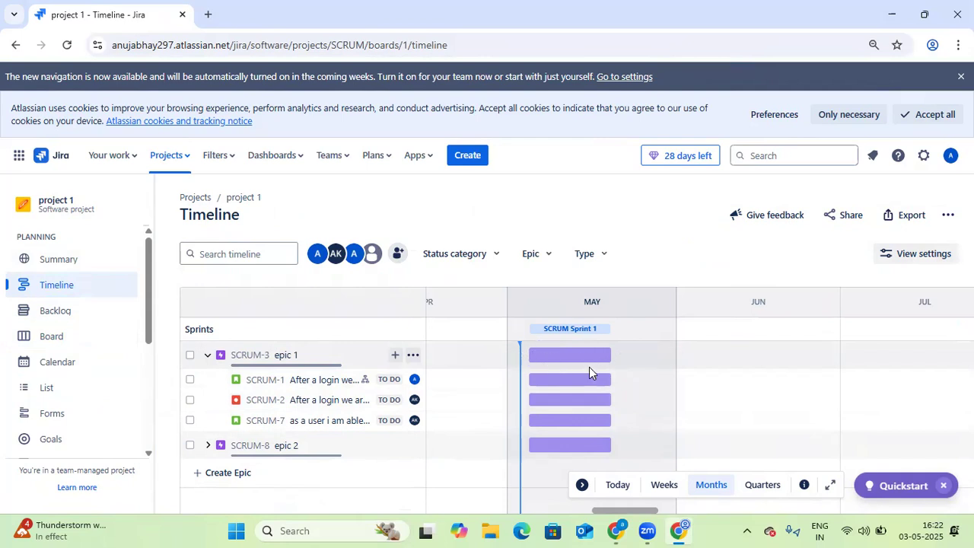
drag(608, 354, 577, 354)
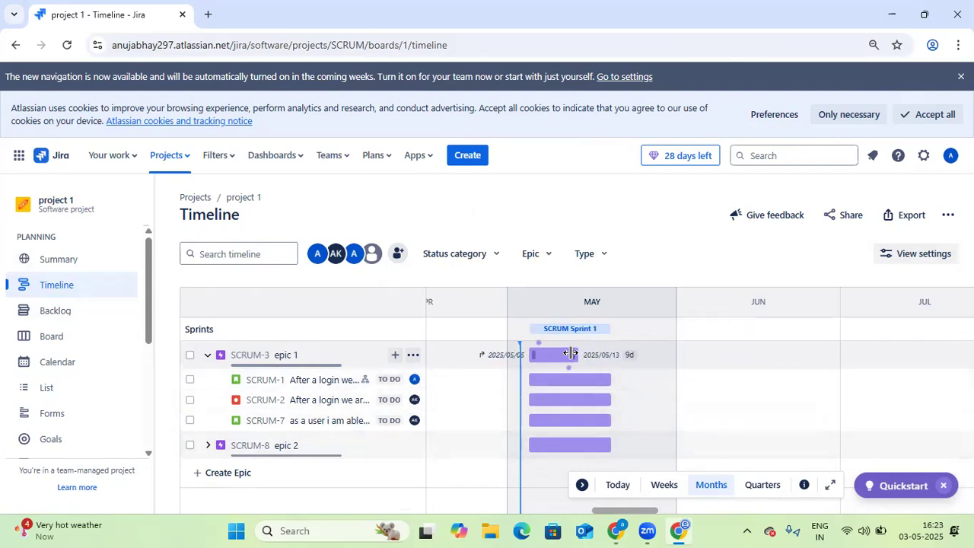
drag(572, 353, 622, 355)
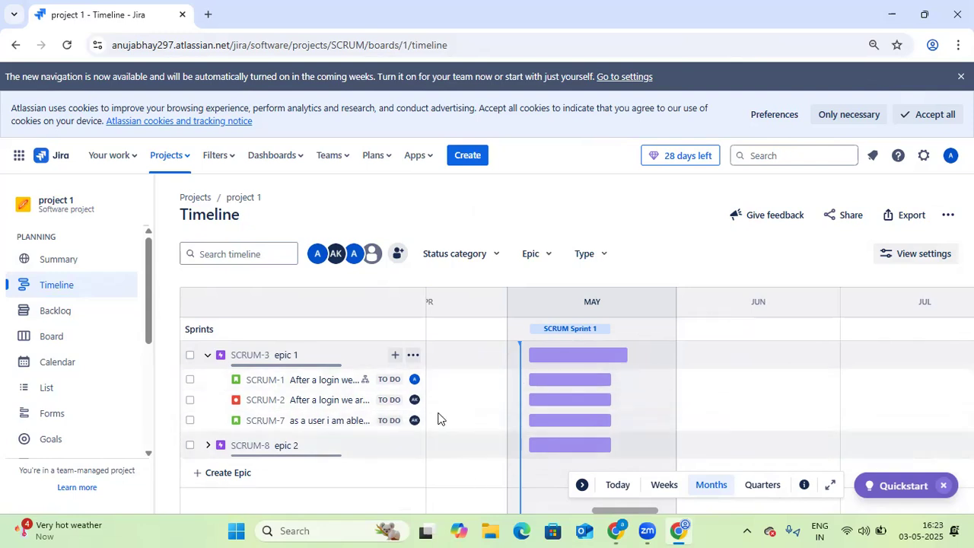
Expand epic 2 and open the SCRUM-1 item's details from its timeline bar
click(209, 447)
scroll(532, 456, down, 1)
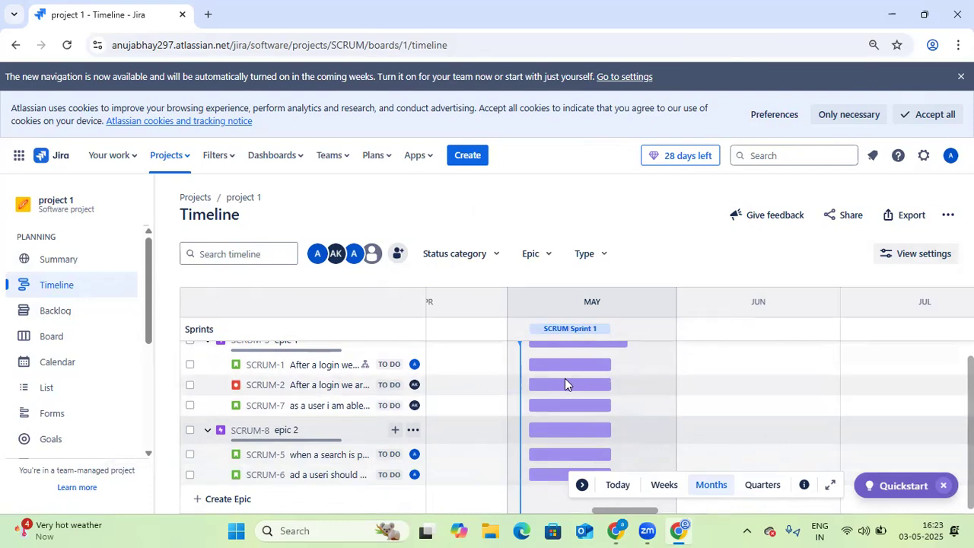
click(605, 365)
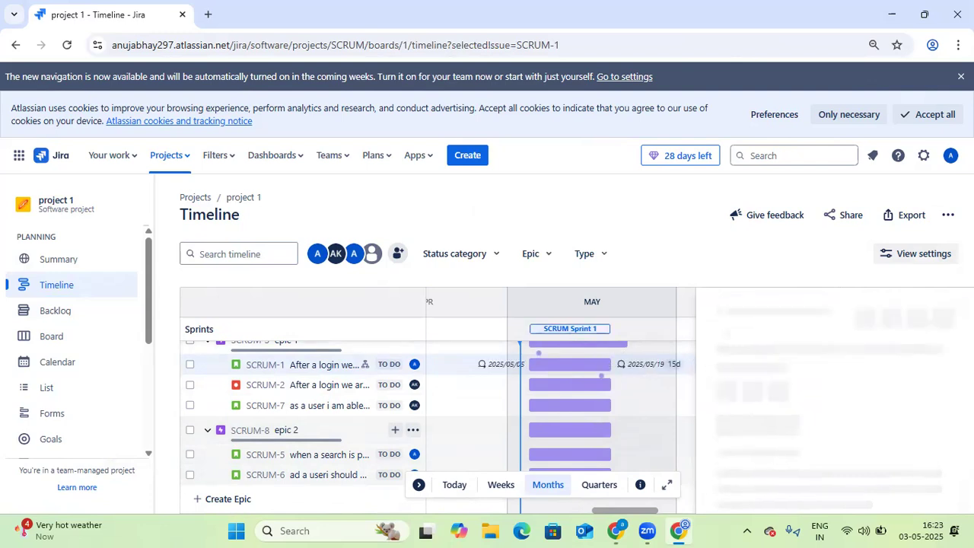
Open the backlog and review the Backlog insights panel for the sprint
click(68, 315)
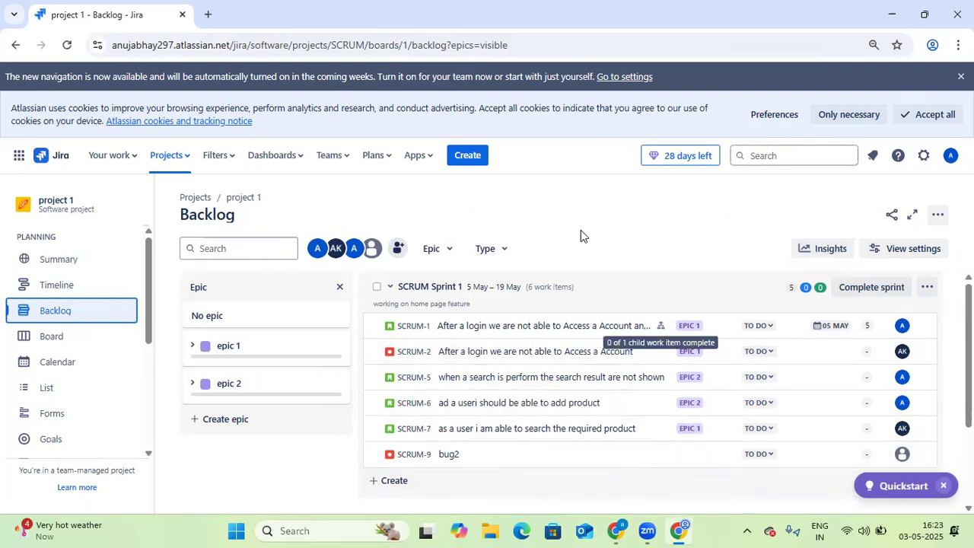
click(833, 256)
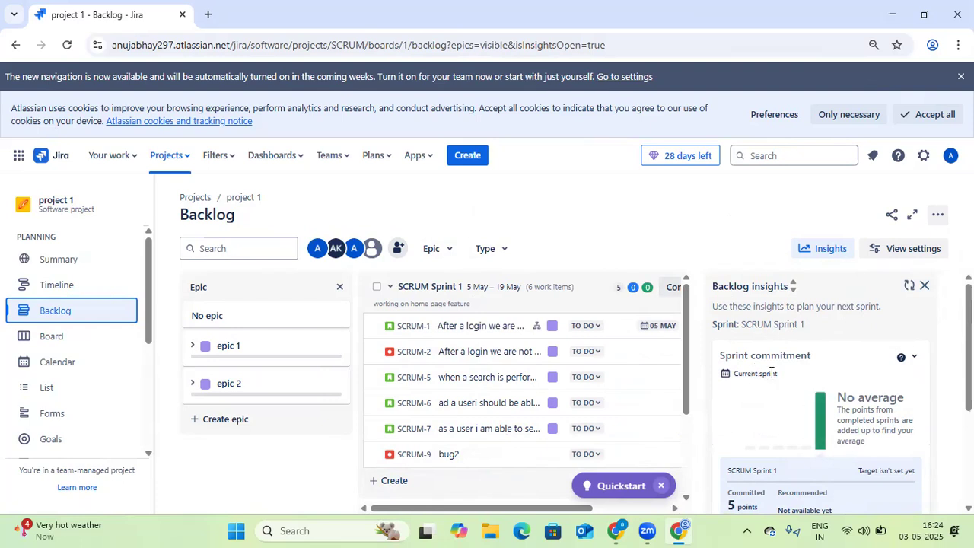
scroll(811, 358, down, 3)
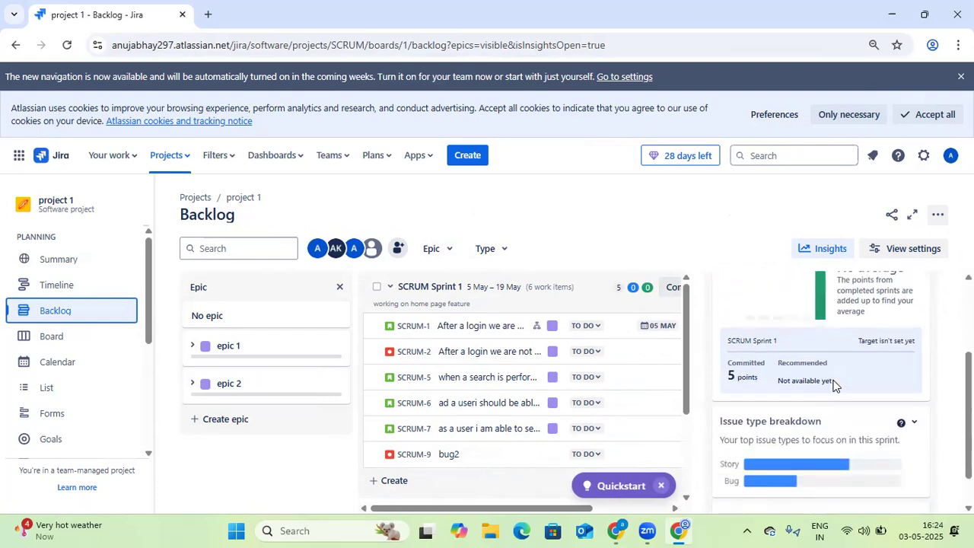
Review the backlog's issue type breakdown, then open the sprint board with its Sprint insights panel and scroll through it
scroll(816, 412, down, 1)
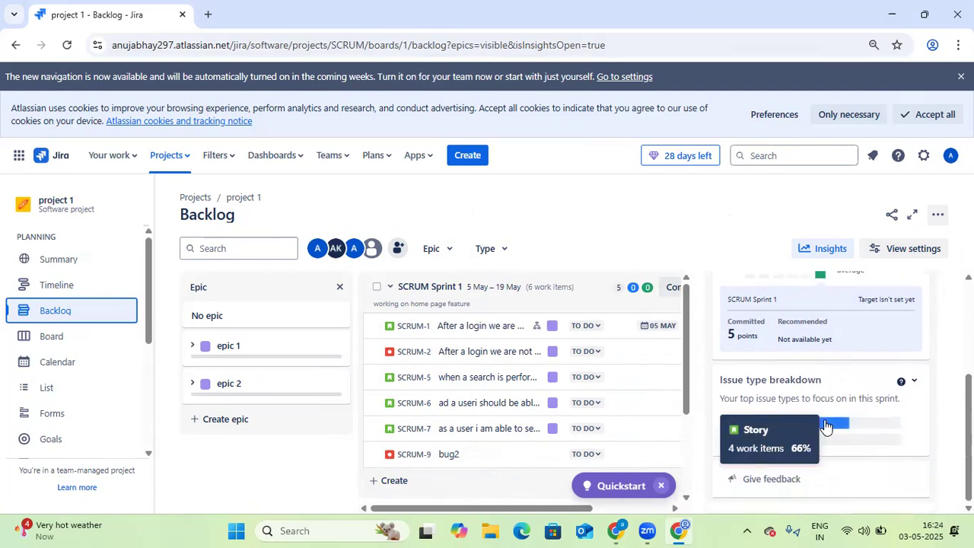
mouse_move(796, 428)
mouse_move(776, 445)
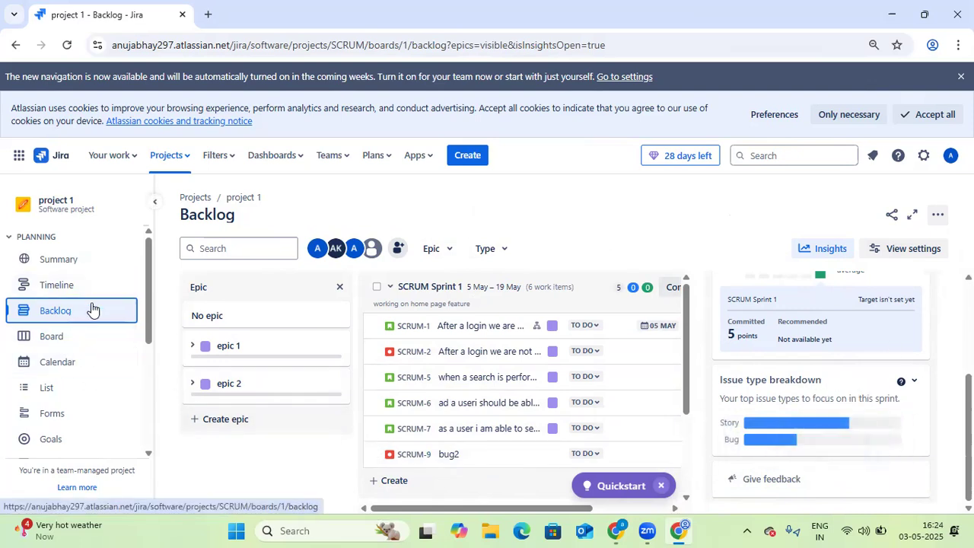
click(78, 341)
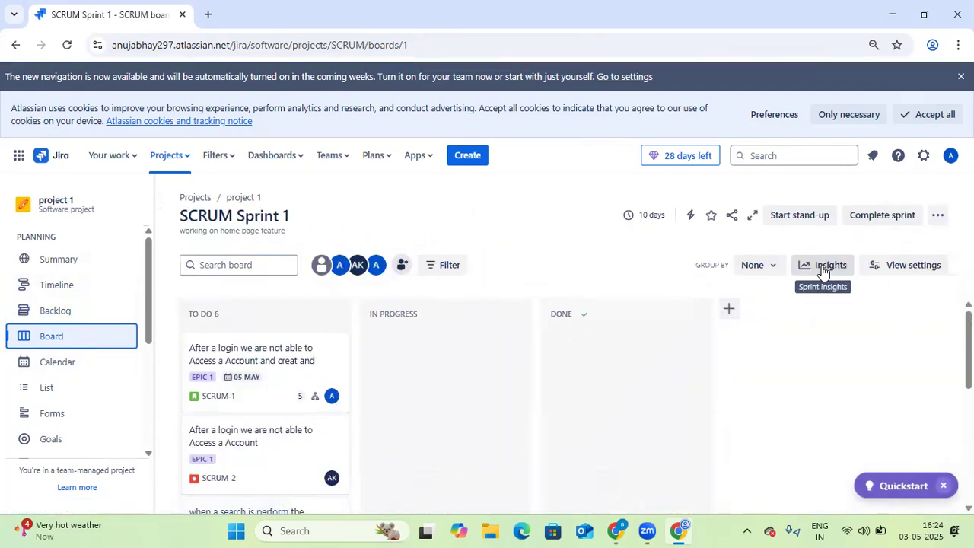
click(823, 267)
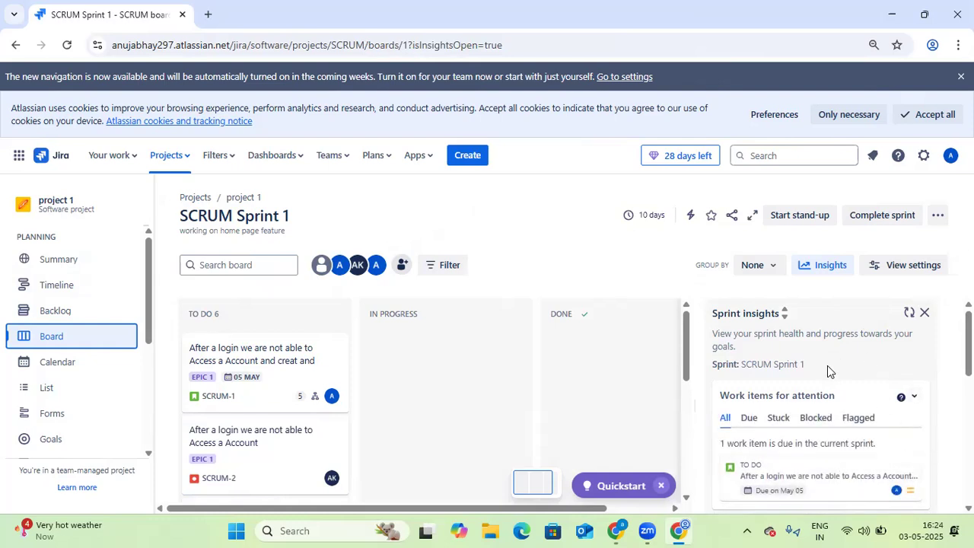
scroll(835, 367, down, 1)
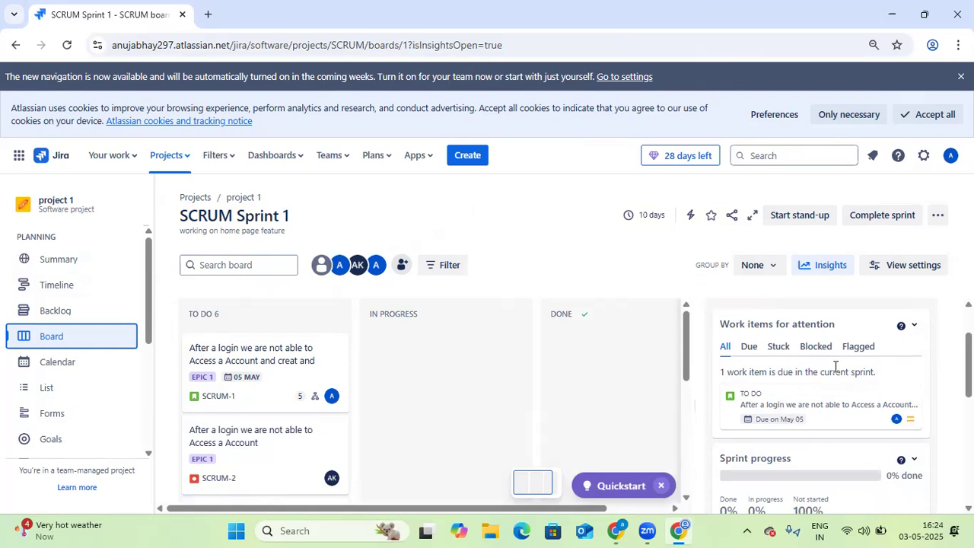
scroll(839, 368, down, 1)
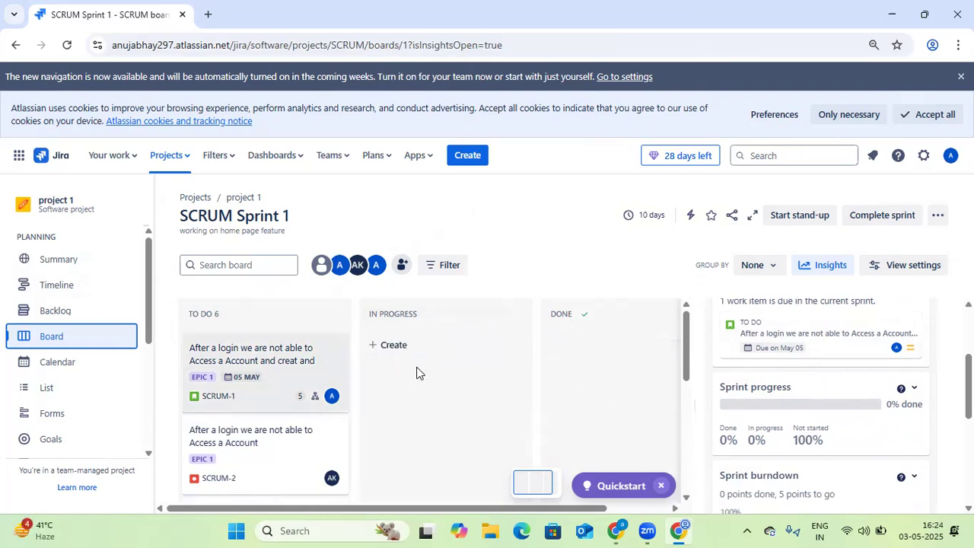
Move SCRUM-1 to In Progress and SCRUM-2 to Done on the board, then reload the page
drag(300, 369, 421, 374)
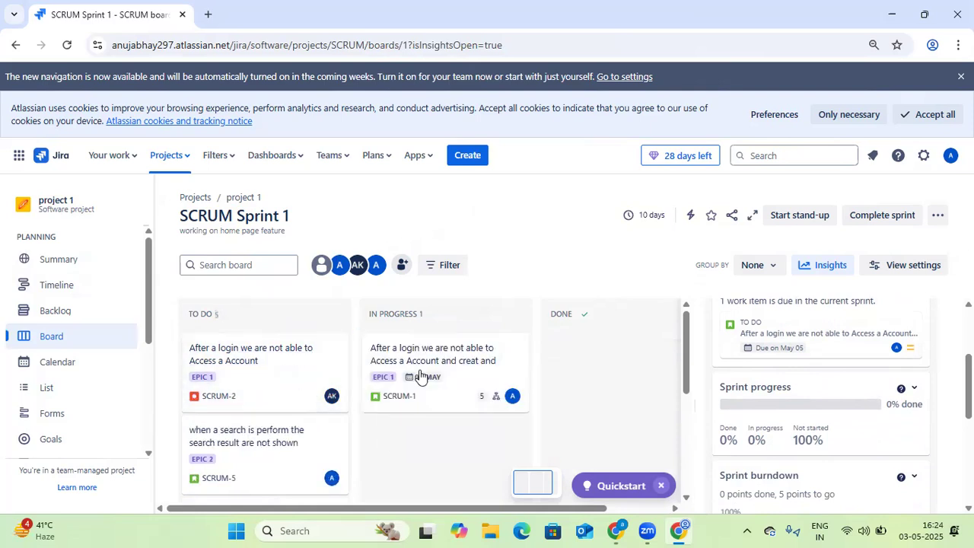
drag(312, 385, 576, 373)
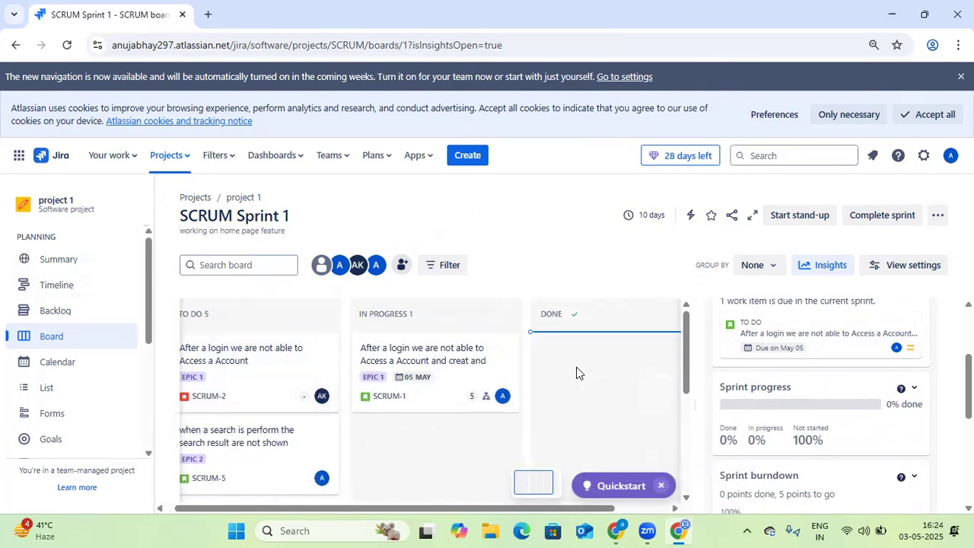
drag(605, 436, 605, 435)
click(67, 45)
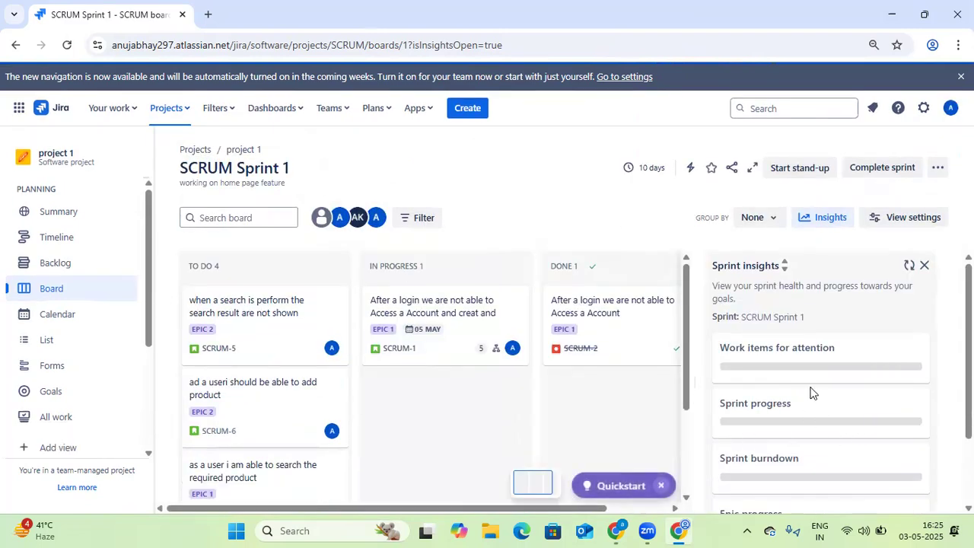
Refresh the Sprint insights and review the sprint progress, sprint burndown and epic progress sections
click(909, 266)
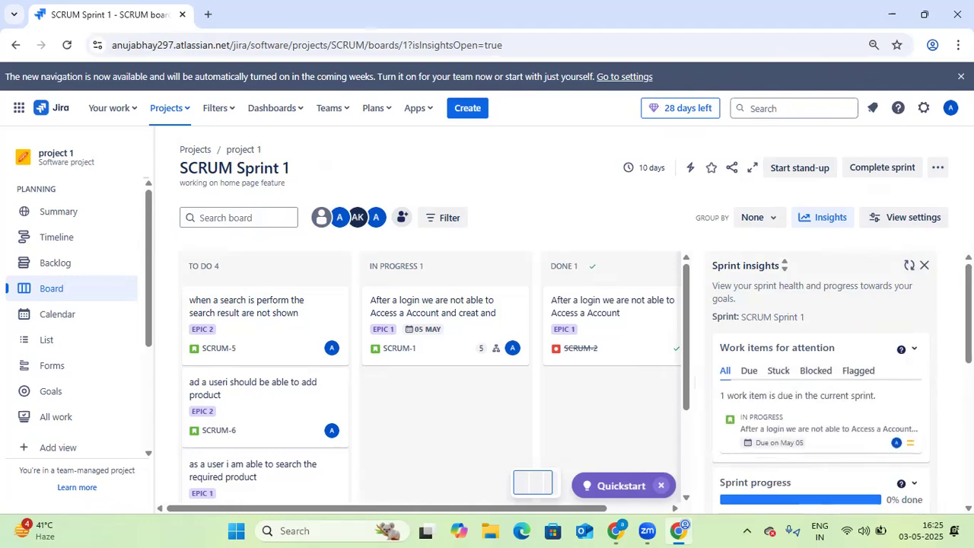
scroll(924, 385, down, 2)
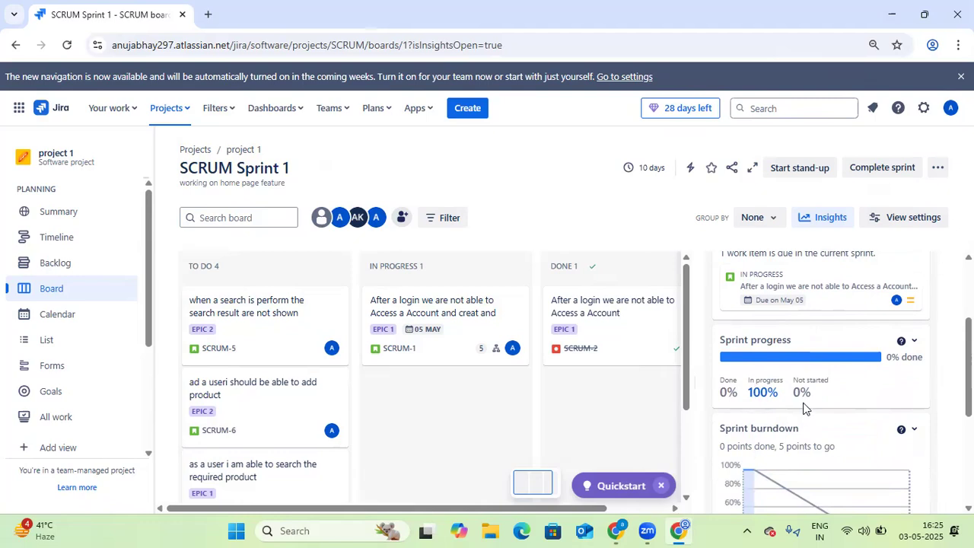
scroll(804, 408, down, 1)
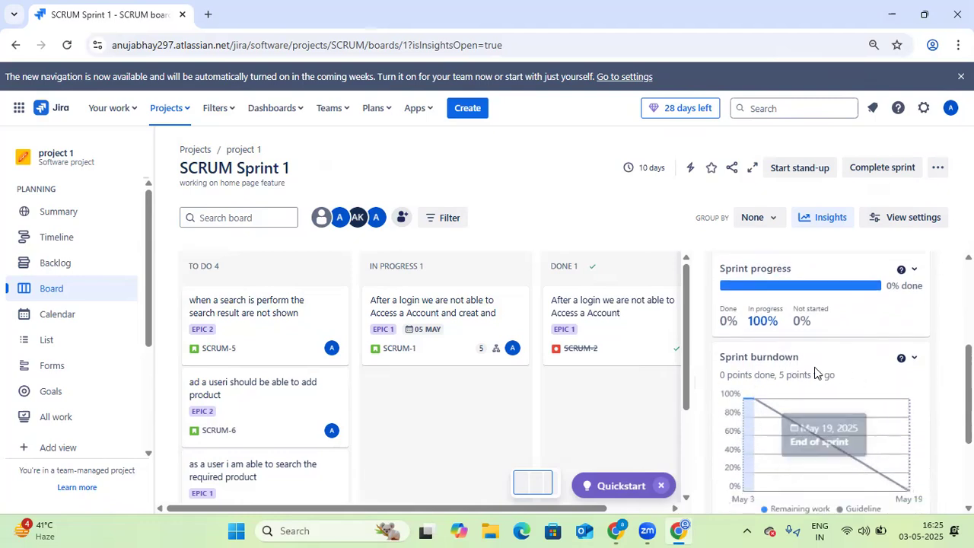
scroll(782, 386, down, 1)
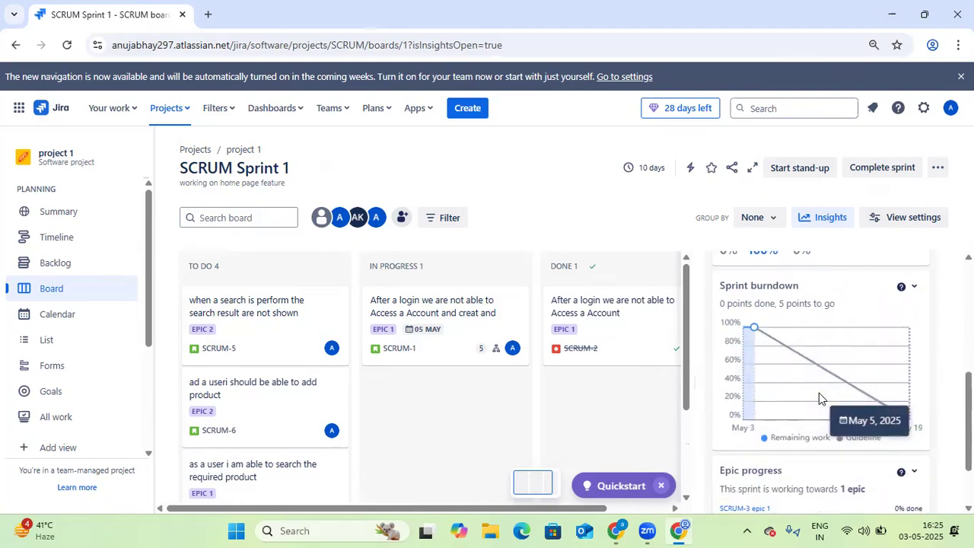
scroll(784, 386, down, 1)
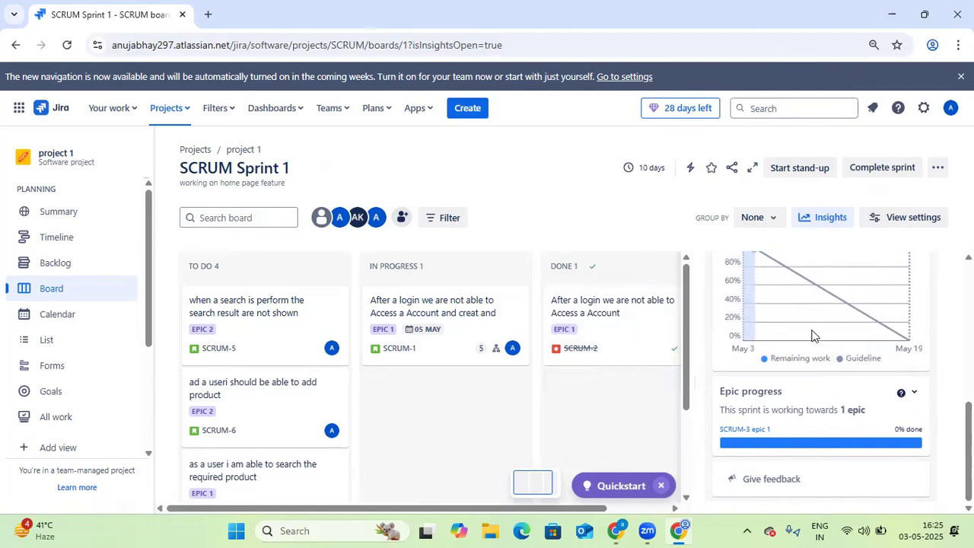
scroll(818, 334, up, 3)
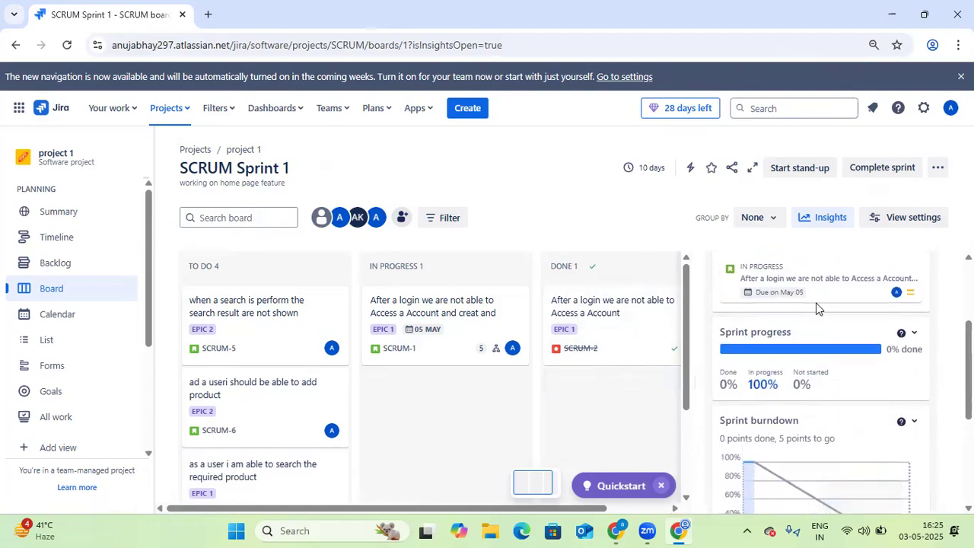
Close and reopen the Sprint insights panel and examine the burndown chart and epic progress again
click(828, 226)
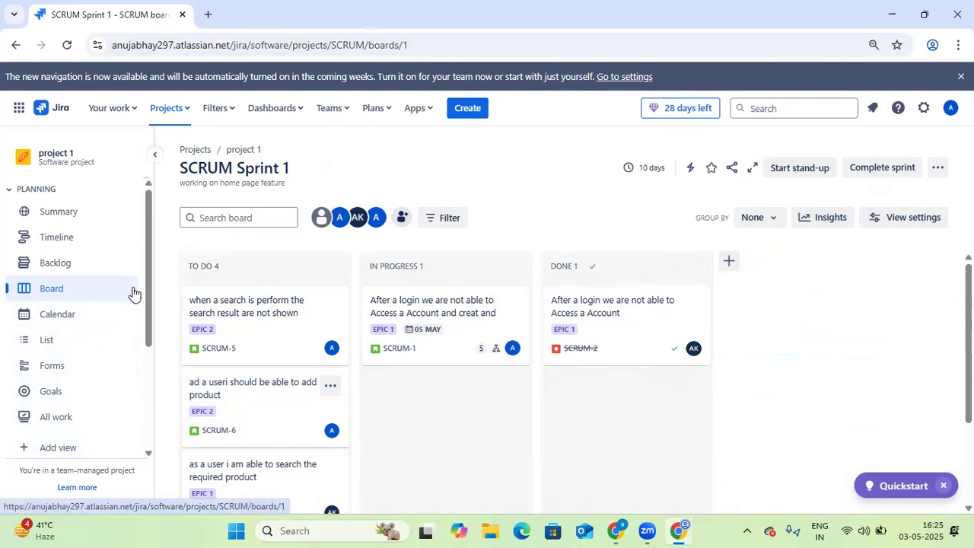
click(828, 222)
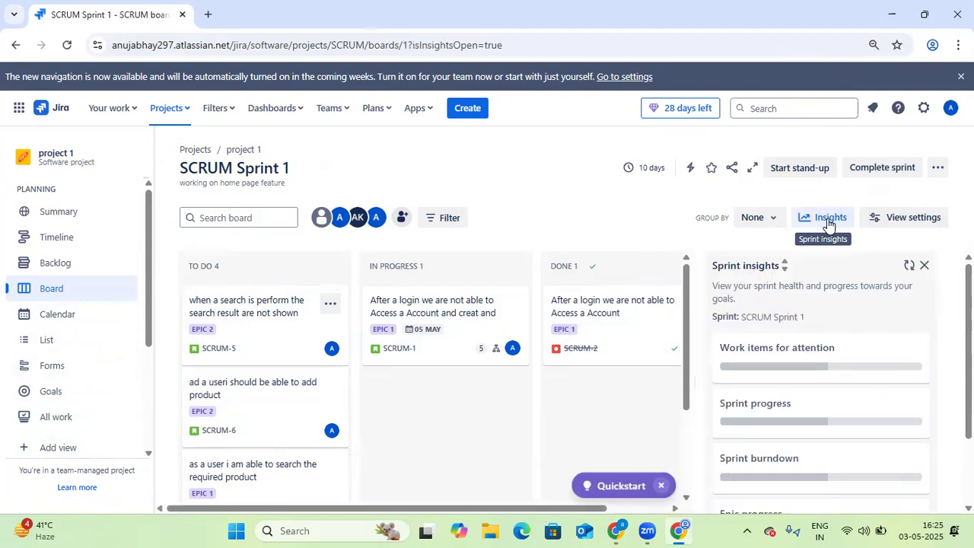
scroll(834, 423, down, 3)
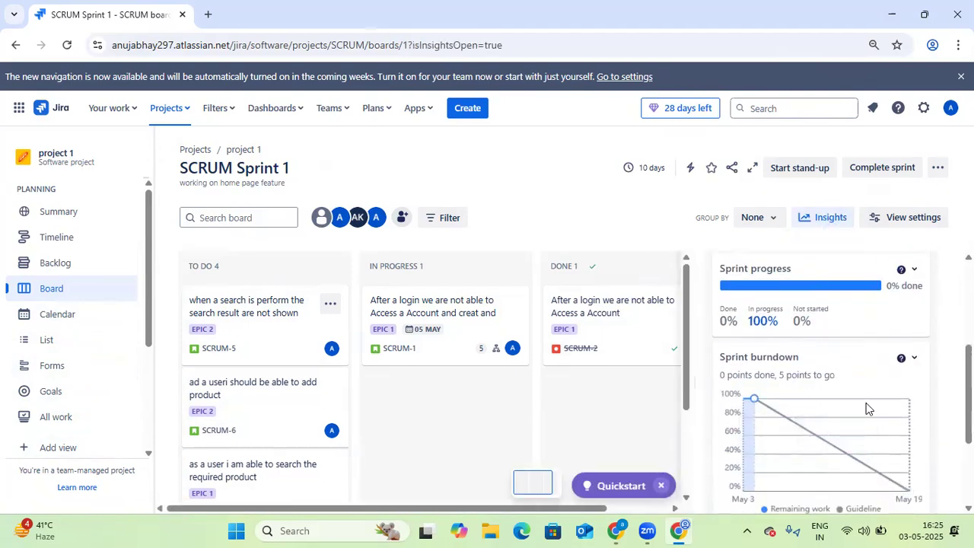
mouse_move(771, 404)
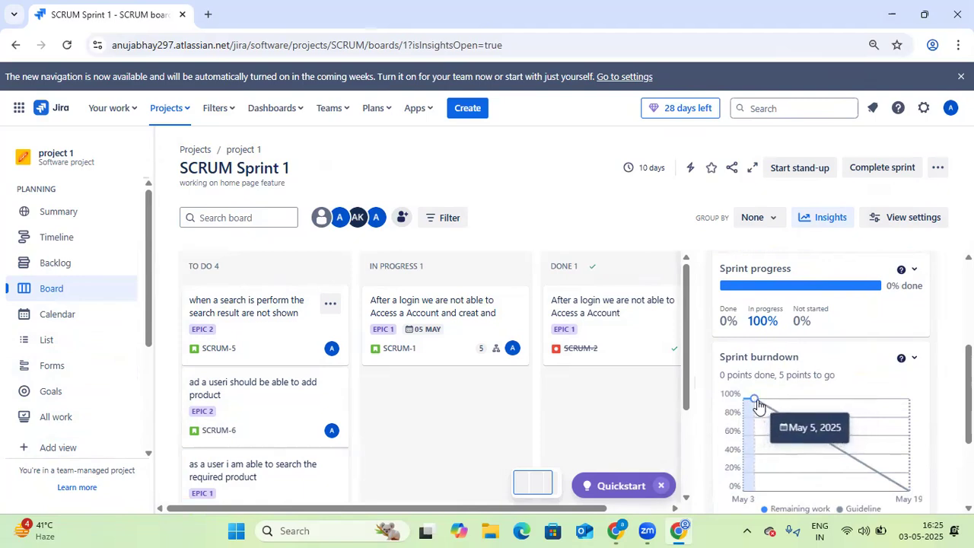
scroll(856, 449, down, 1)
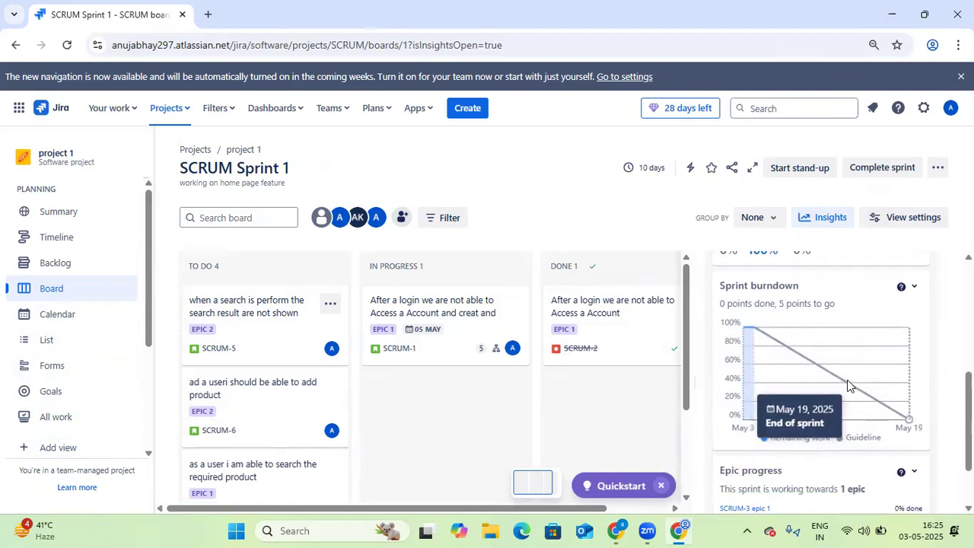
scroll(849, 430, down, 1)
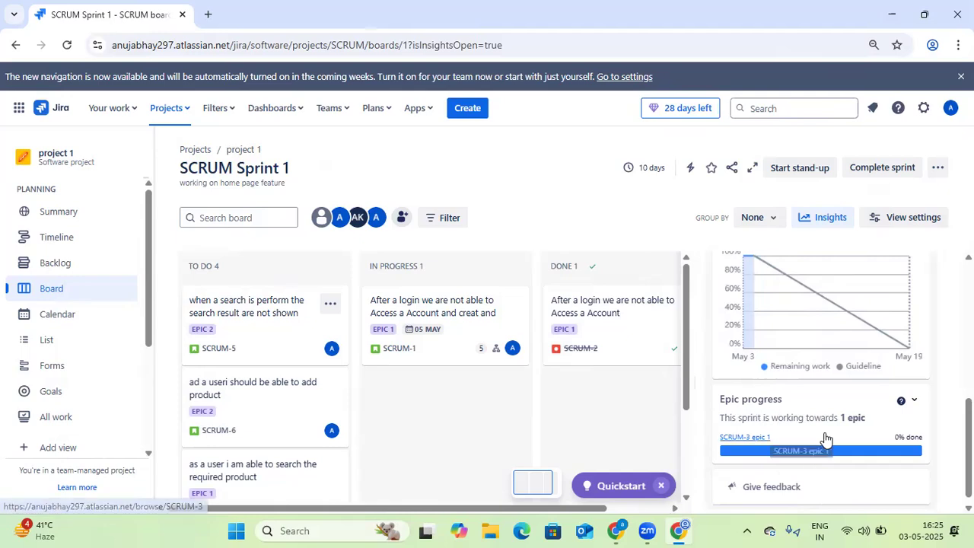
scroll(768, 426, up, 3)
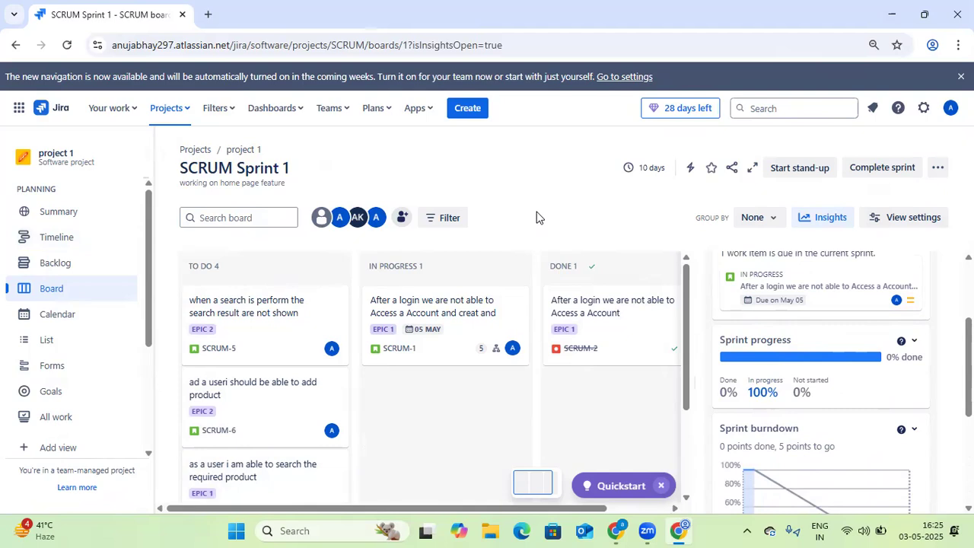
Open the SCRUM-5 work item's details, review its fields such as story point estimate, and close it
click(279, 345)
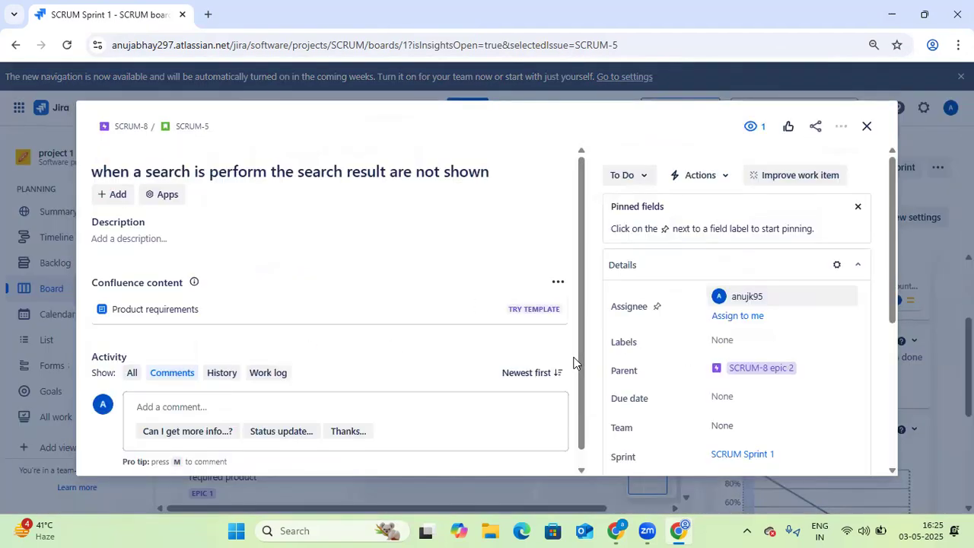
scroll(789, 355, down, 5)
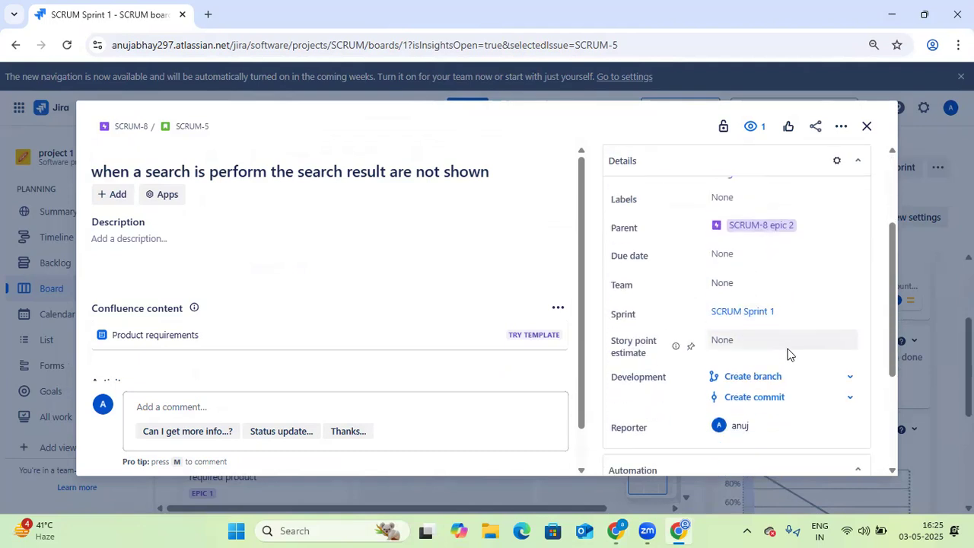
scroll(788, 356, down, 2)
scroll(765, 343, up, 7)
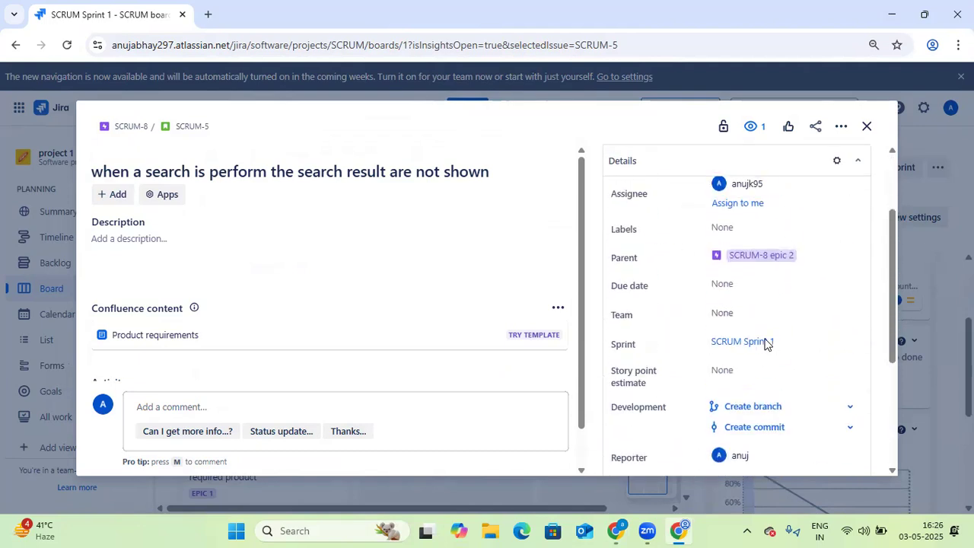
click(865, 128)
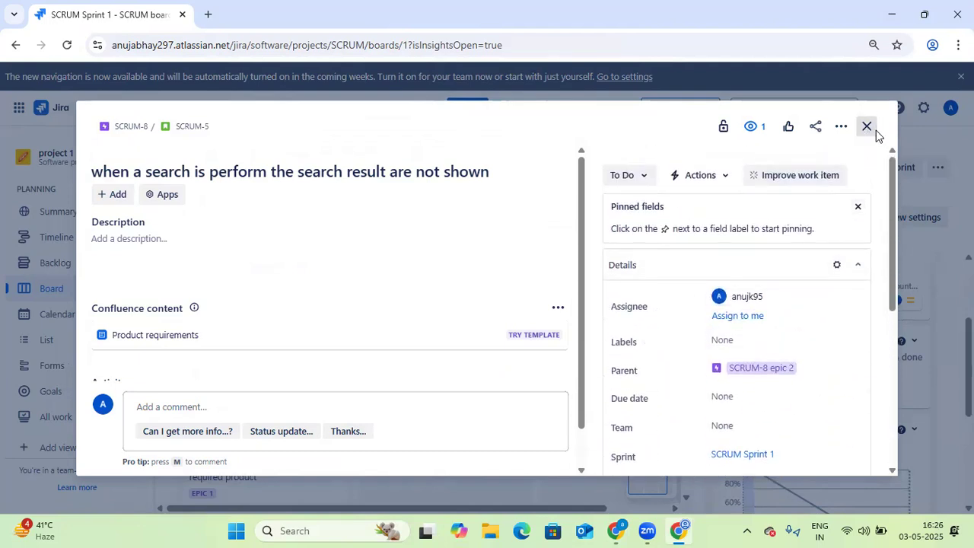
Switch to the EmployeeWorkplace browser window, open the backlog and review EM-2's details including story points and time tracking
click(616, 530)
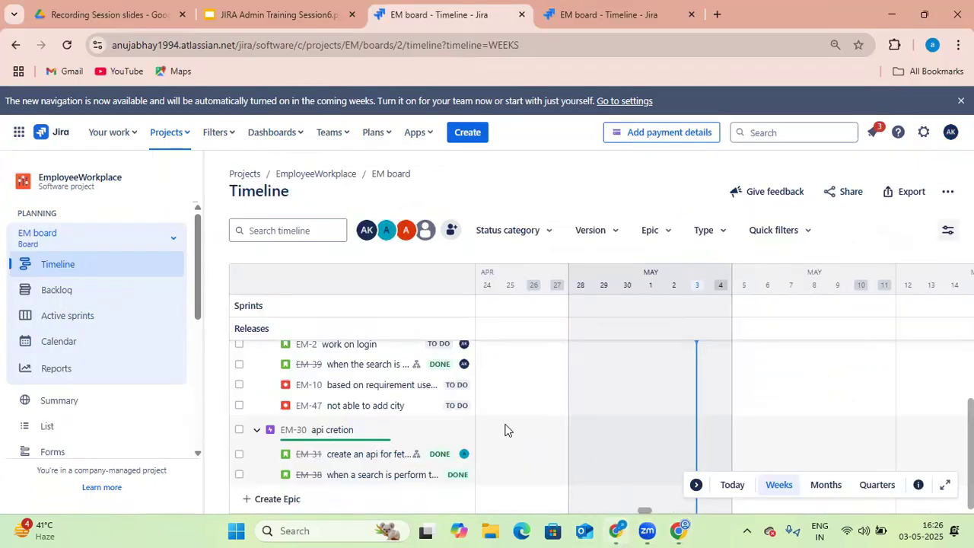
click(69, 292)
click(320, 359)
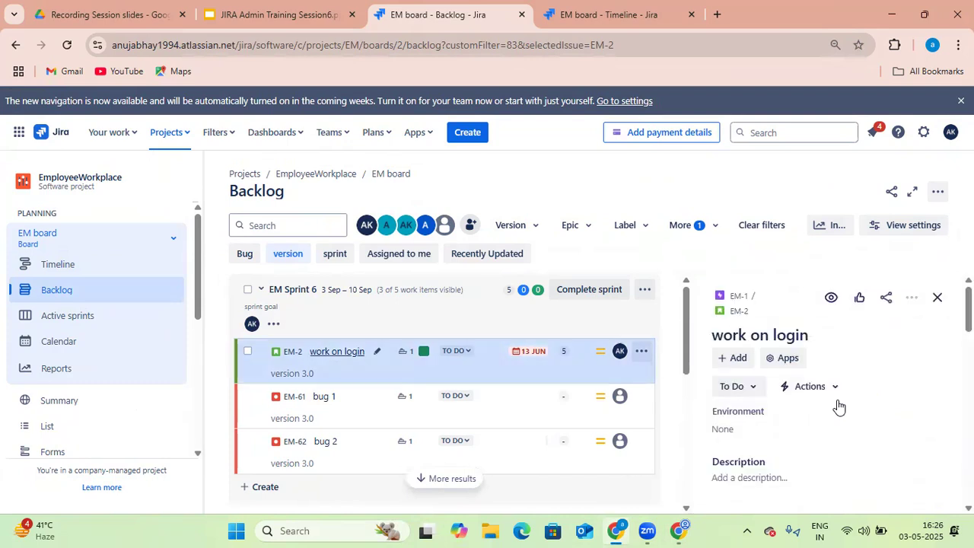
scroll(835, 418, down, 2)
scroll(837, 411, down, 1)
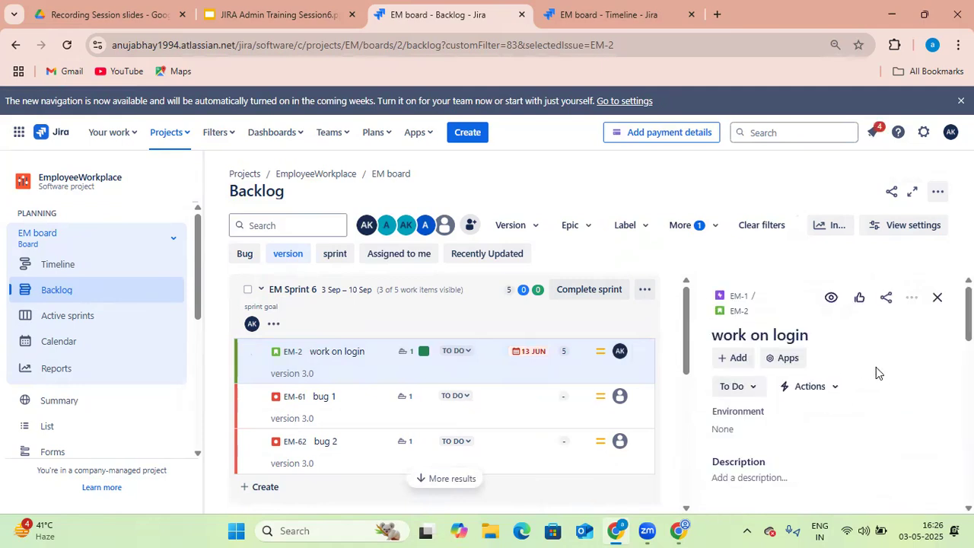
scroll(865, 424, down, 3)
scroll(865, 424, down, 10)
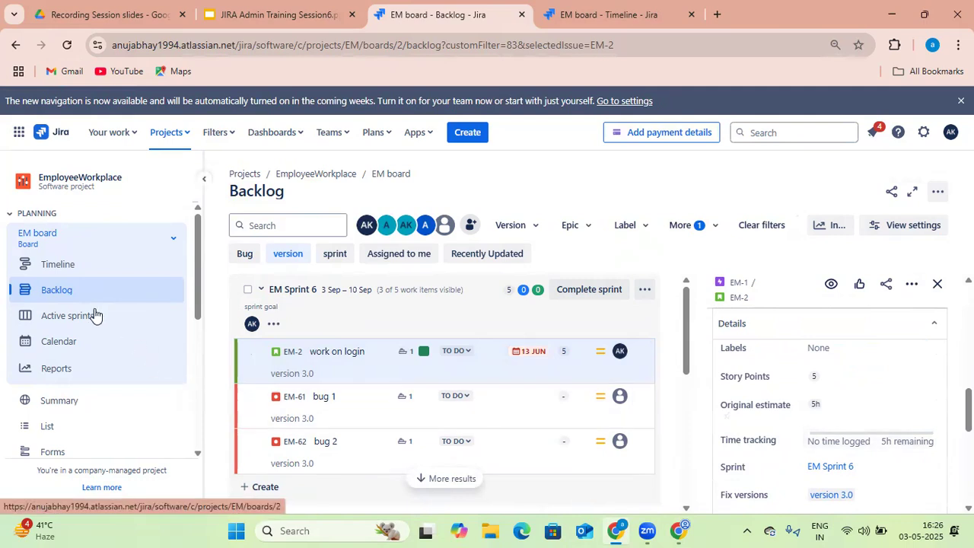
Open the EM board's timeline and expand the EM-1 Login/logout epic to view its child items
click(75, 267)
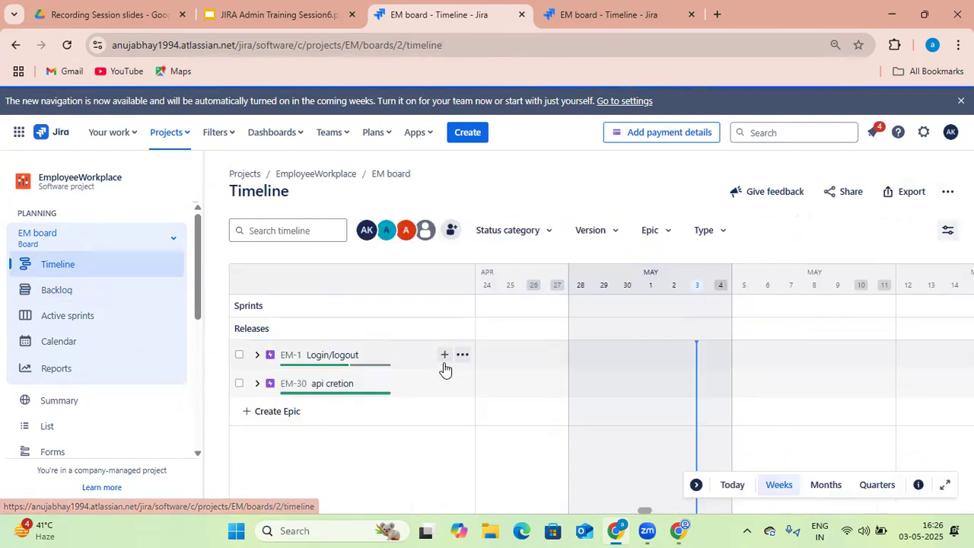
click(257, 355)
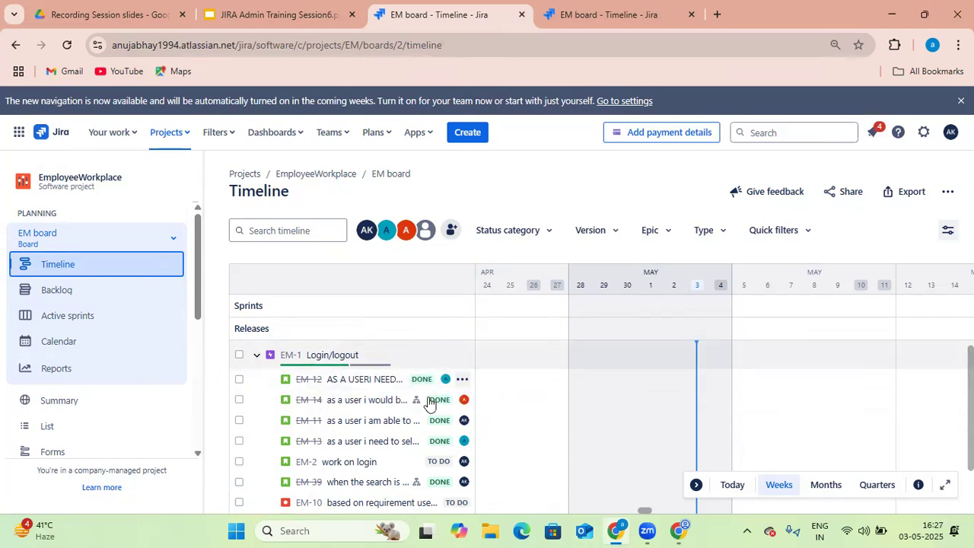
mouse_move(614, 530)
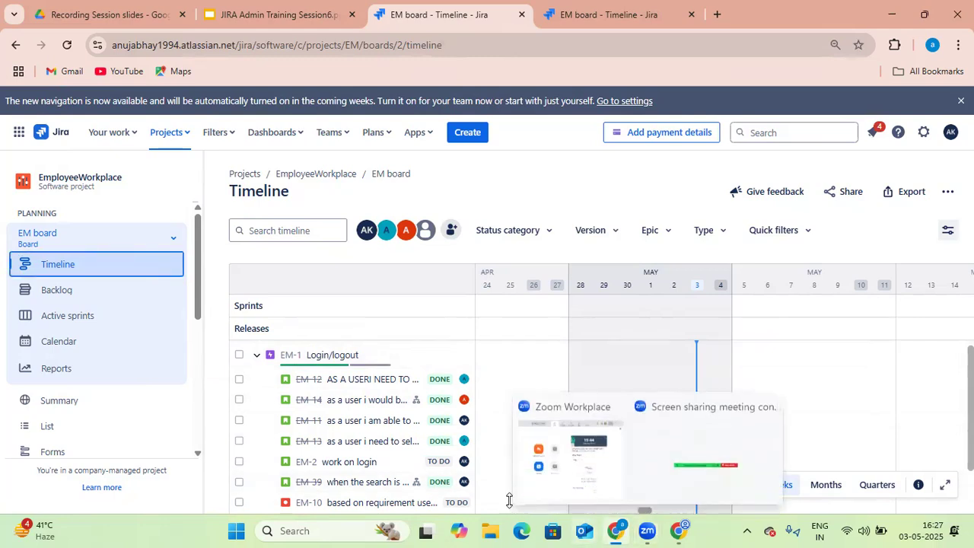
scroll(281, 351, down, 1)
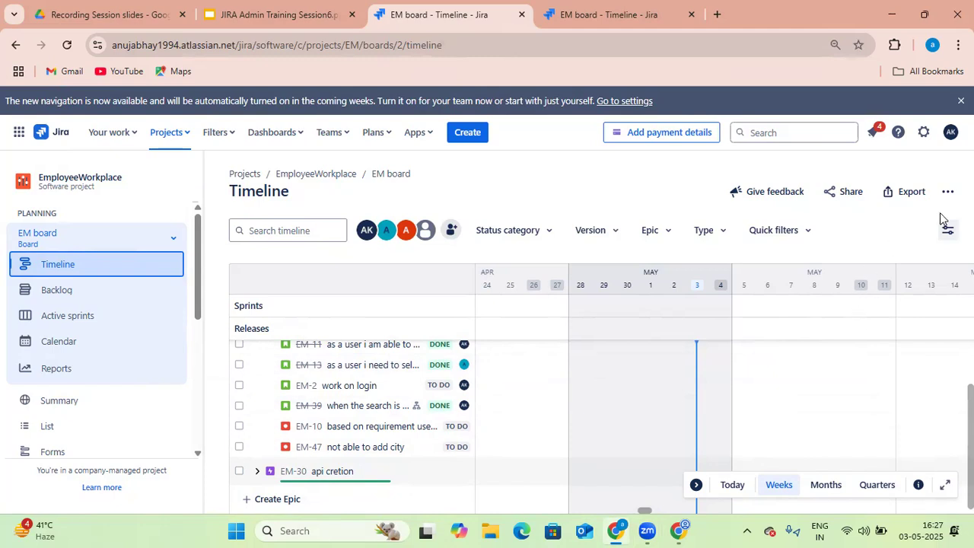
Open the active sprints board's Timeline settings in board configuration, then browse the Apps menu
click(81, 317)
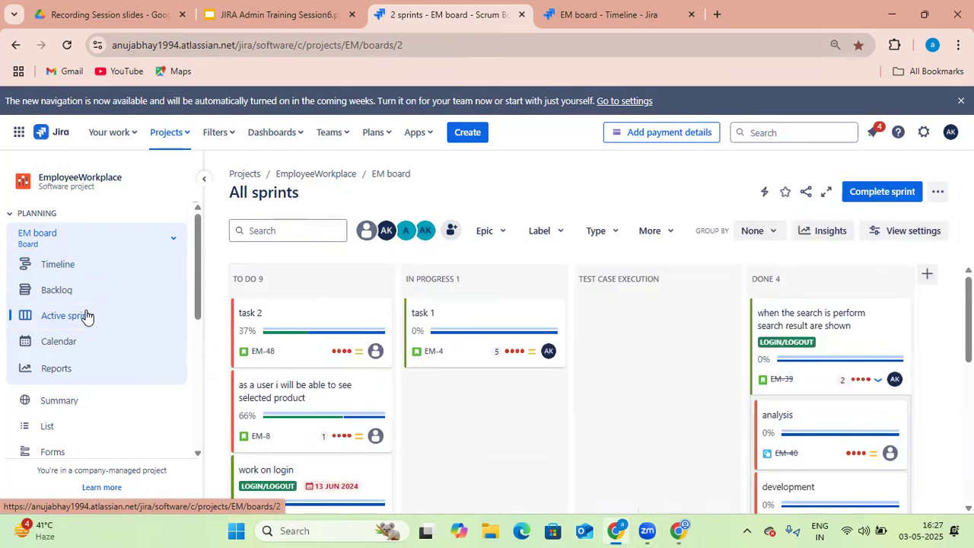
click(938, 195)
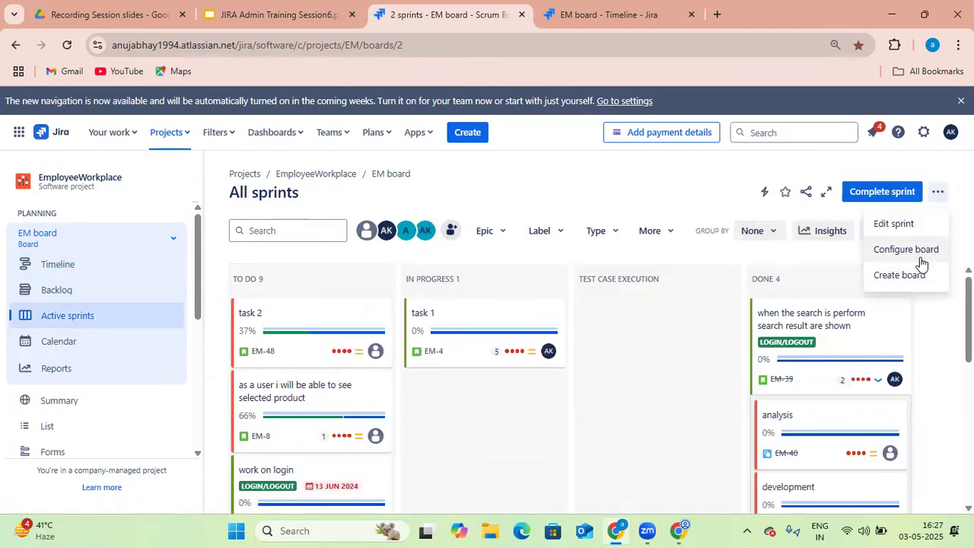
click(922, 259)
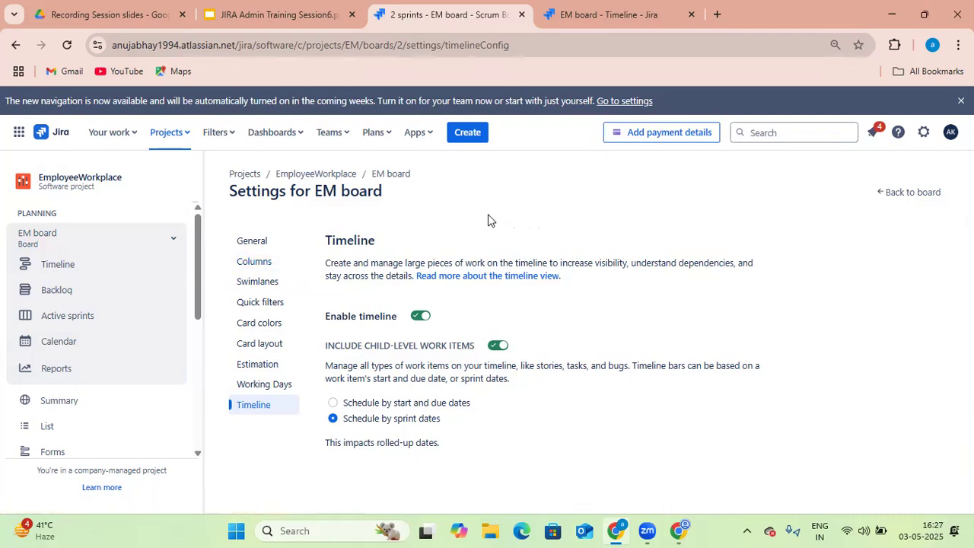
click(431, 134)
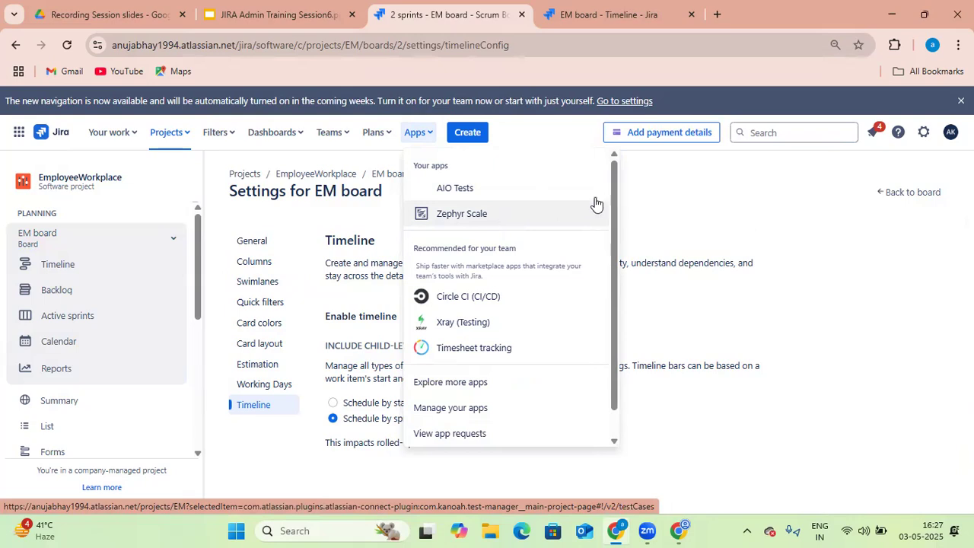
click(667, 199)
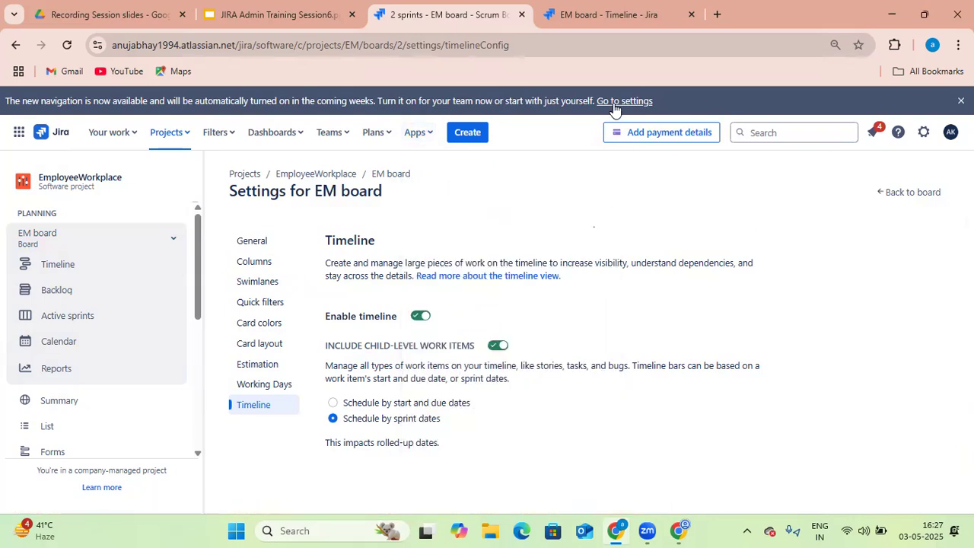